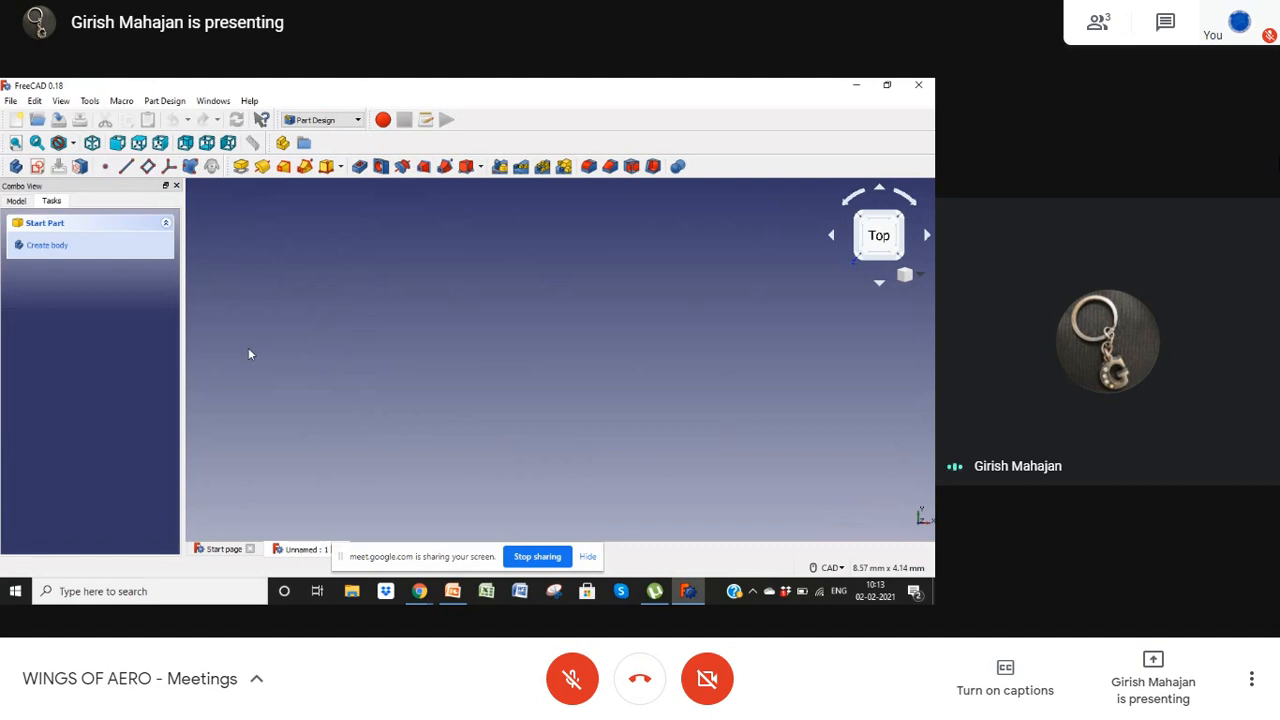
Step: Create a body and start a new sketch on its XZ plane
click(52, 248)
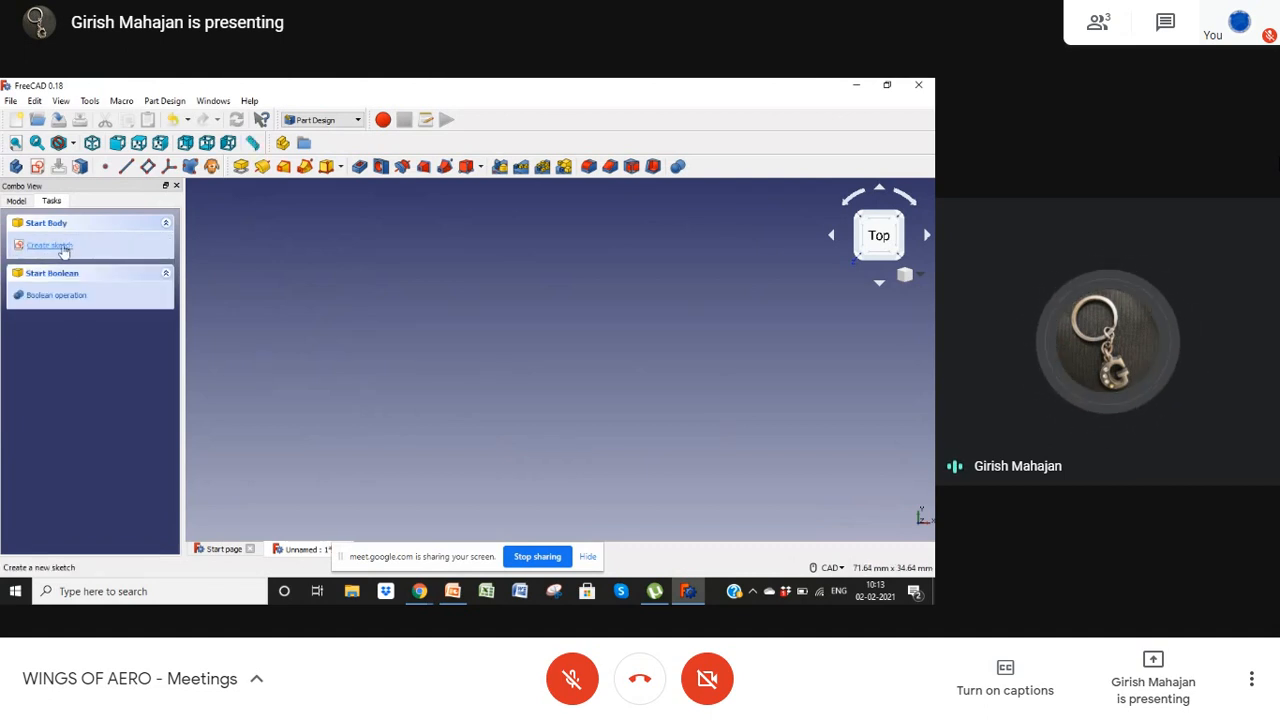
click(50, 246)
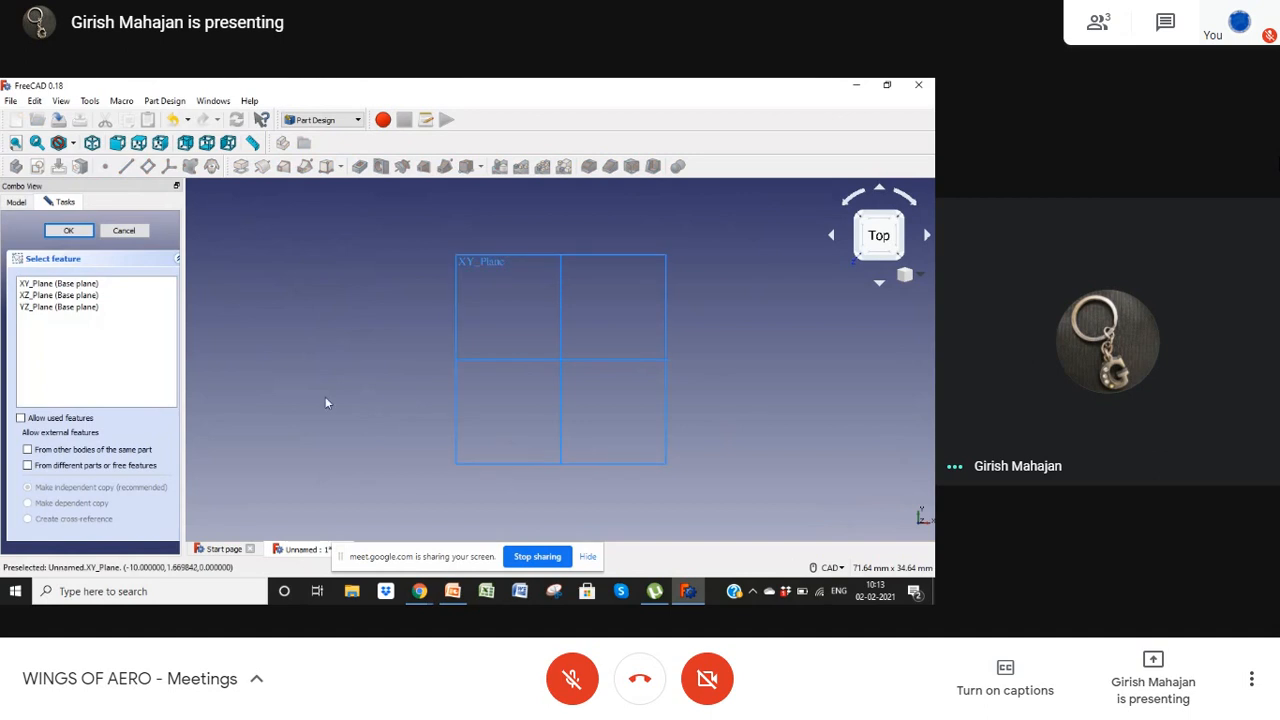
click(44, 296)
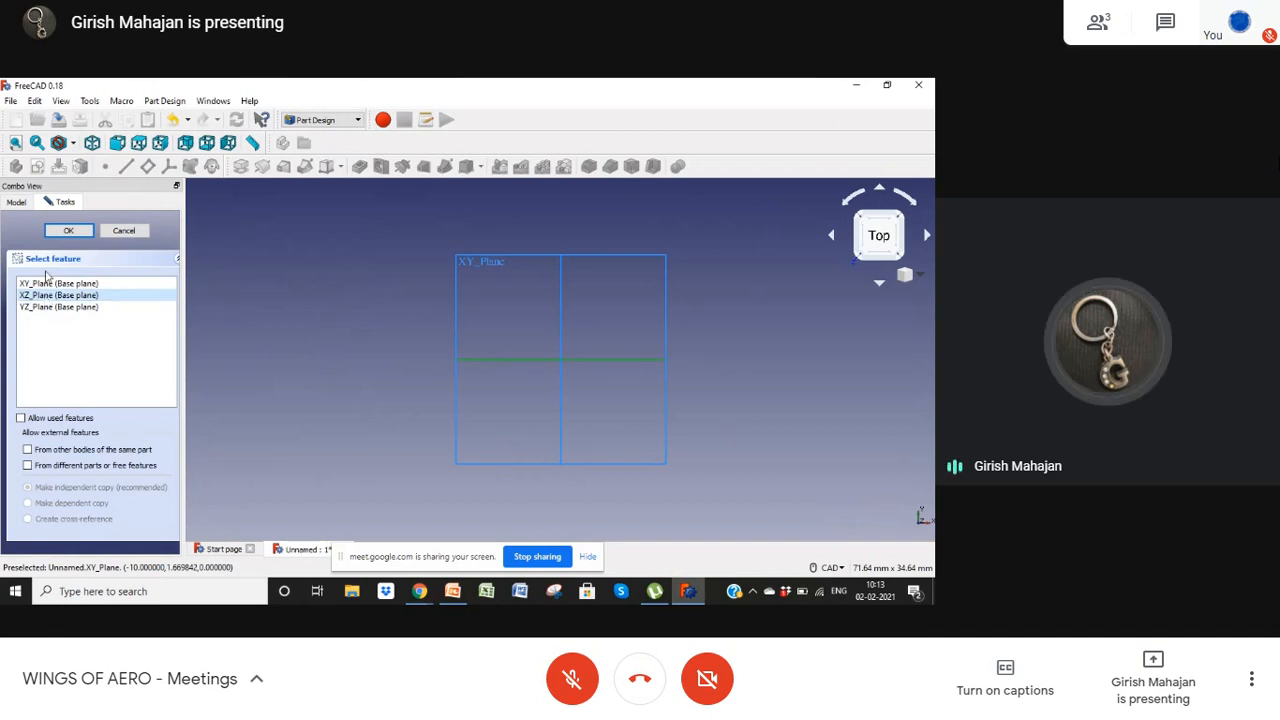
click(79, 230)
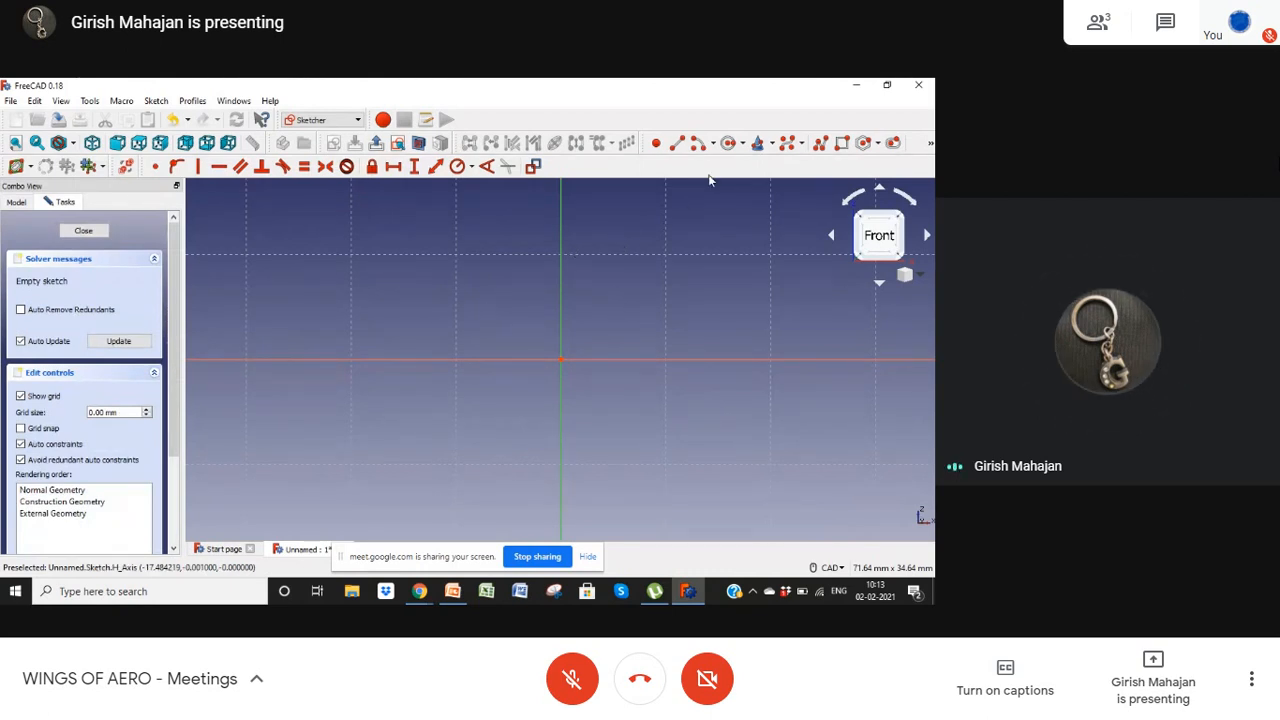
Step: Sketch a circle of about 7 mm radius centred on the sketch origin
click(729, 142)
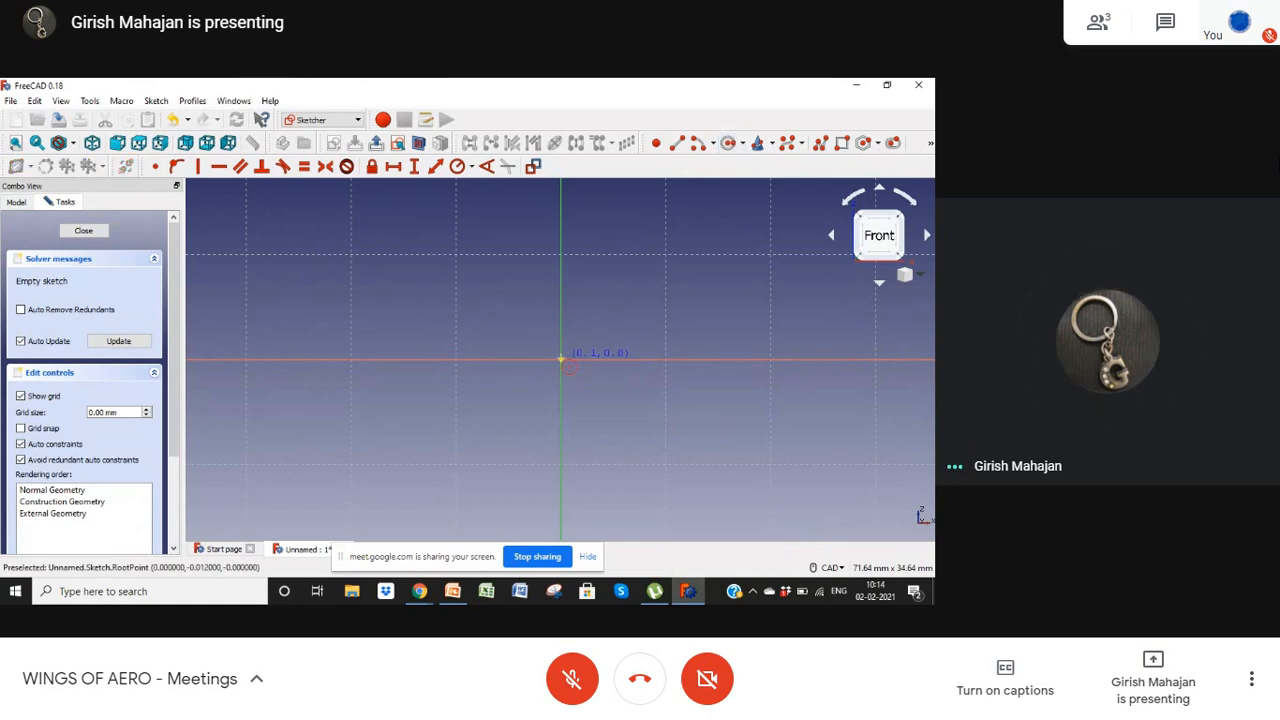
click(561, 360)
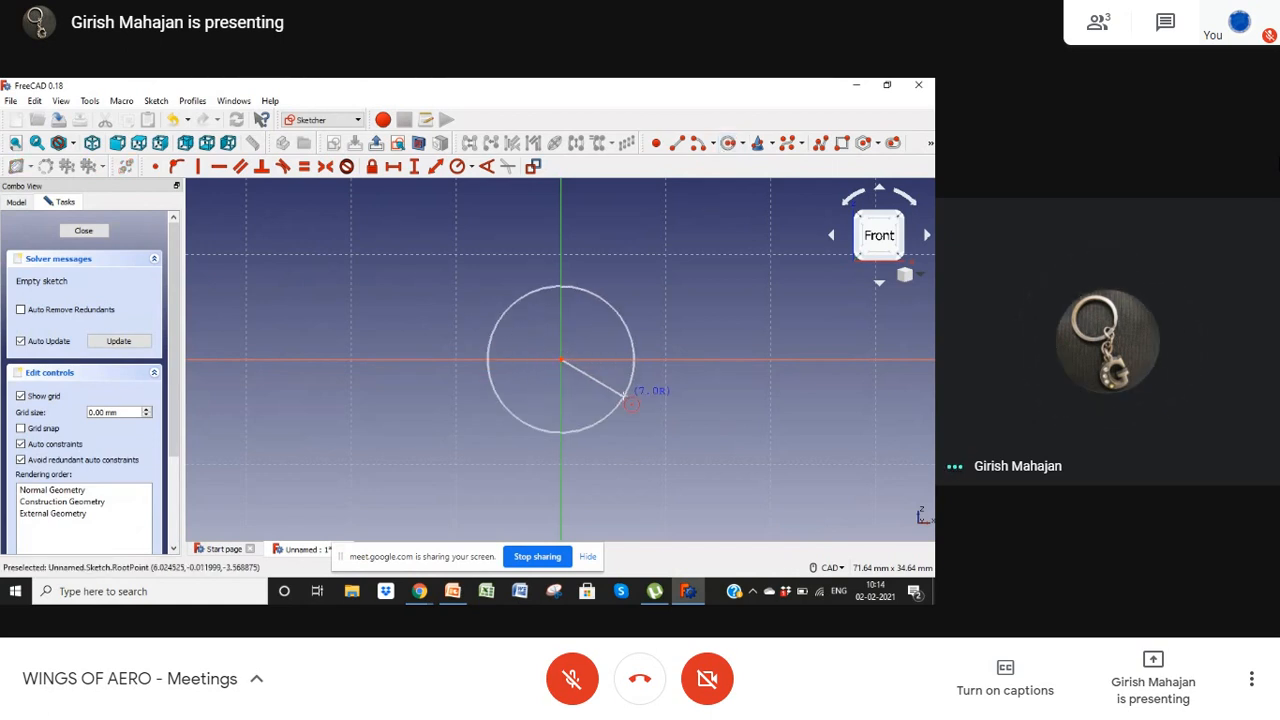
click(631, 403)
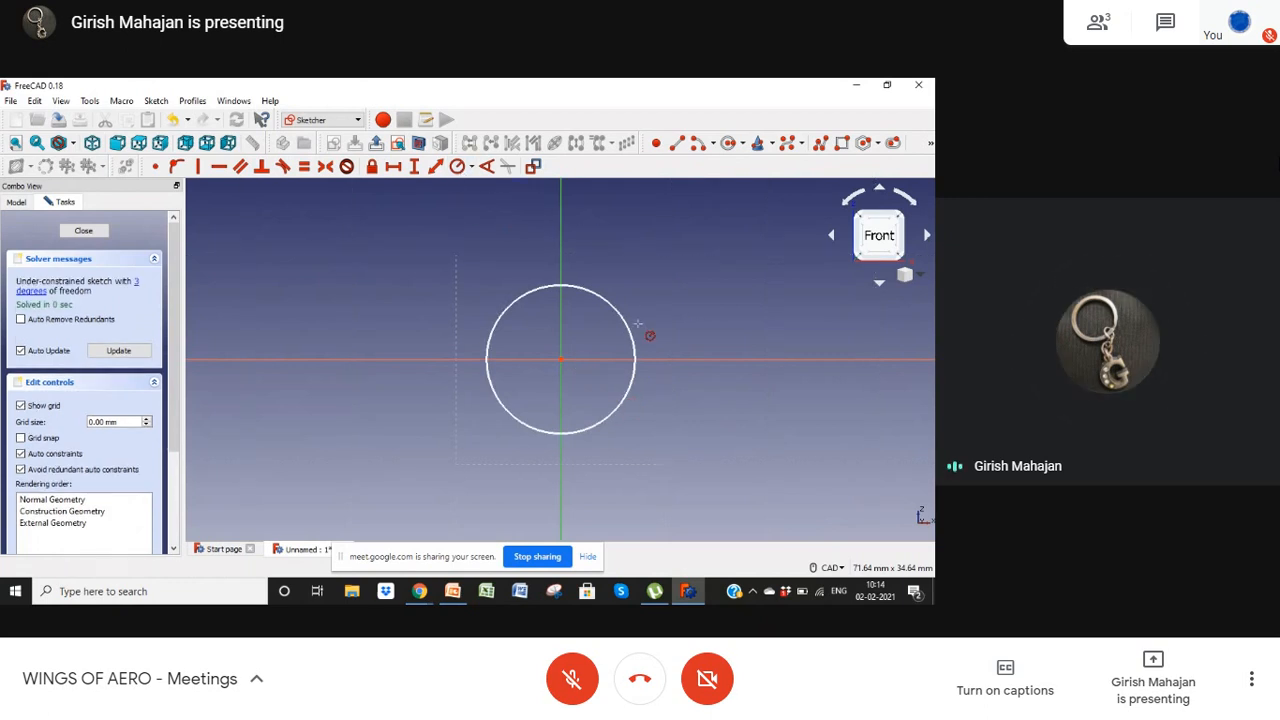
Step: Constrain the circle's radius to 100 mm and fit the whole circle in view
click(489, 375)
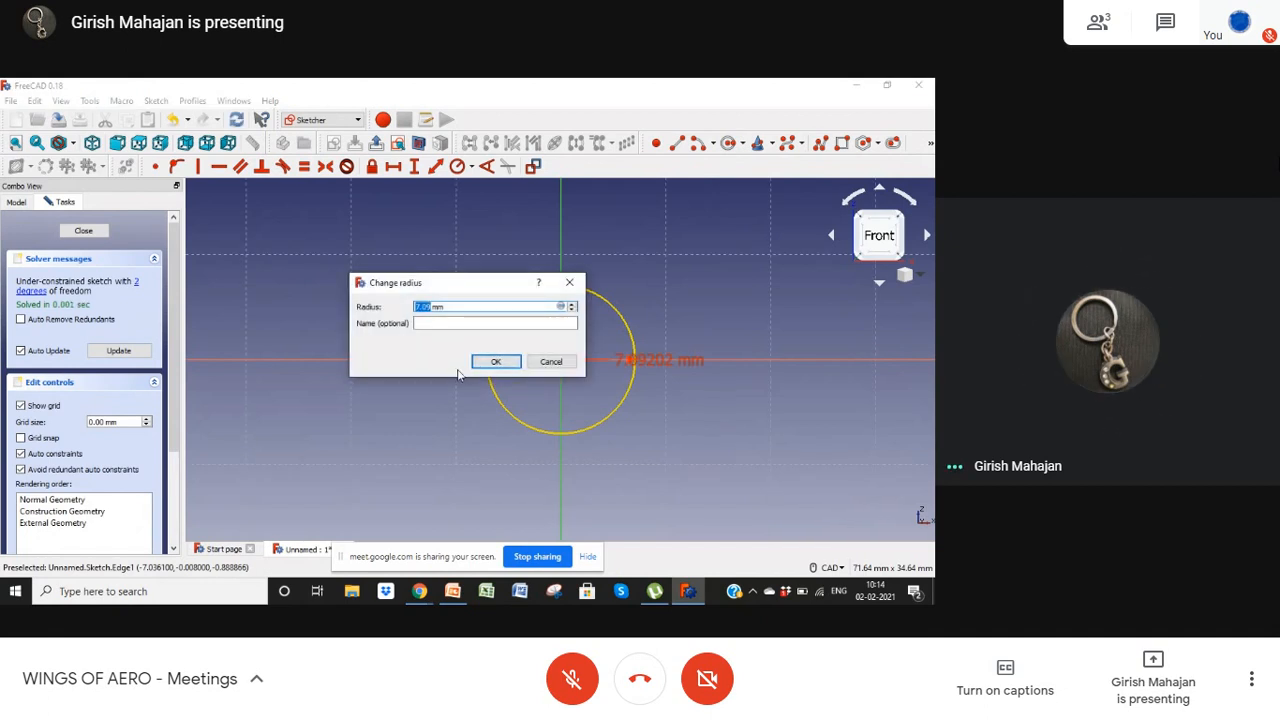
key(Return)
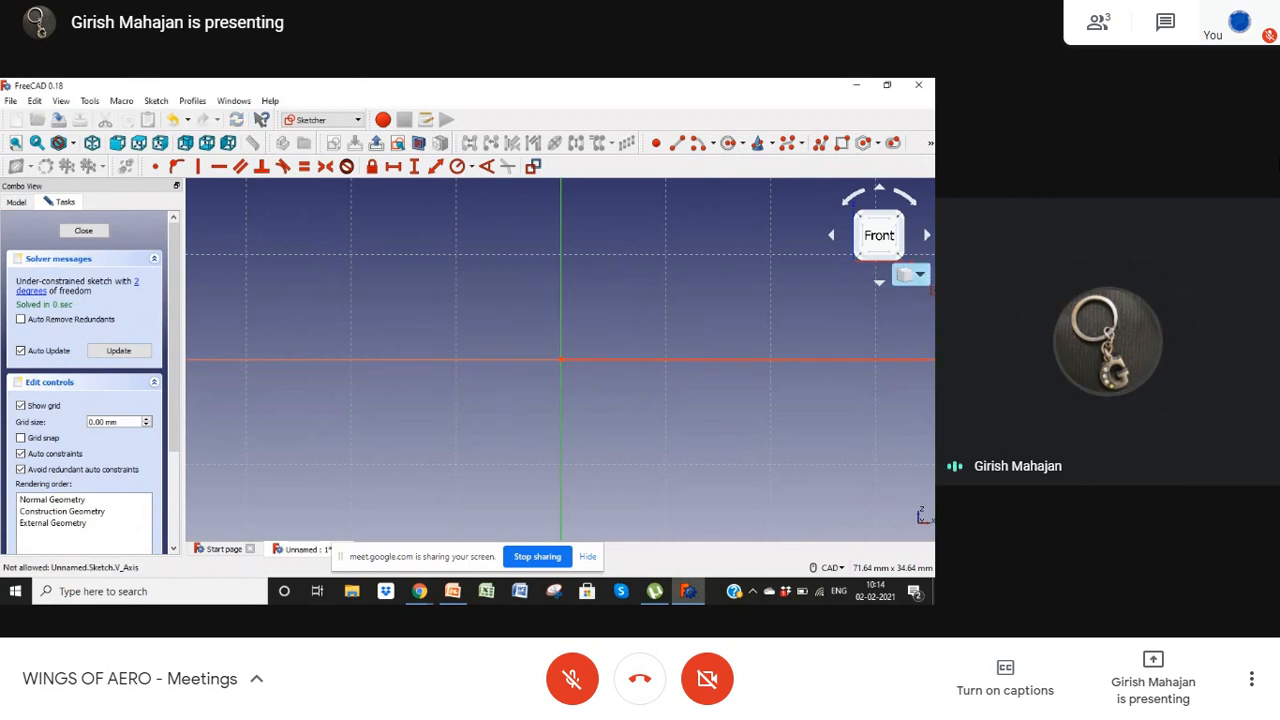
click(905, 274)
click(889, 341)
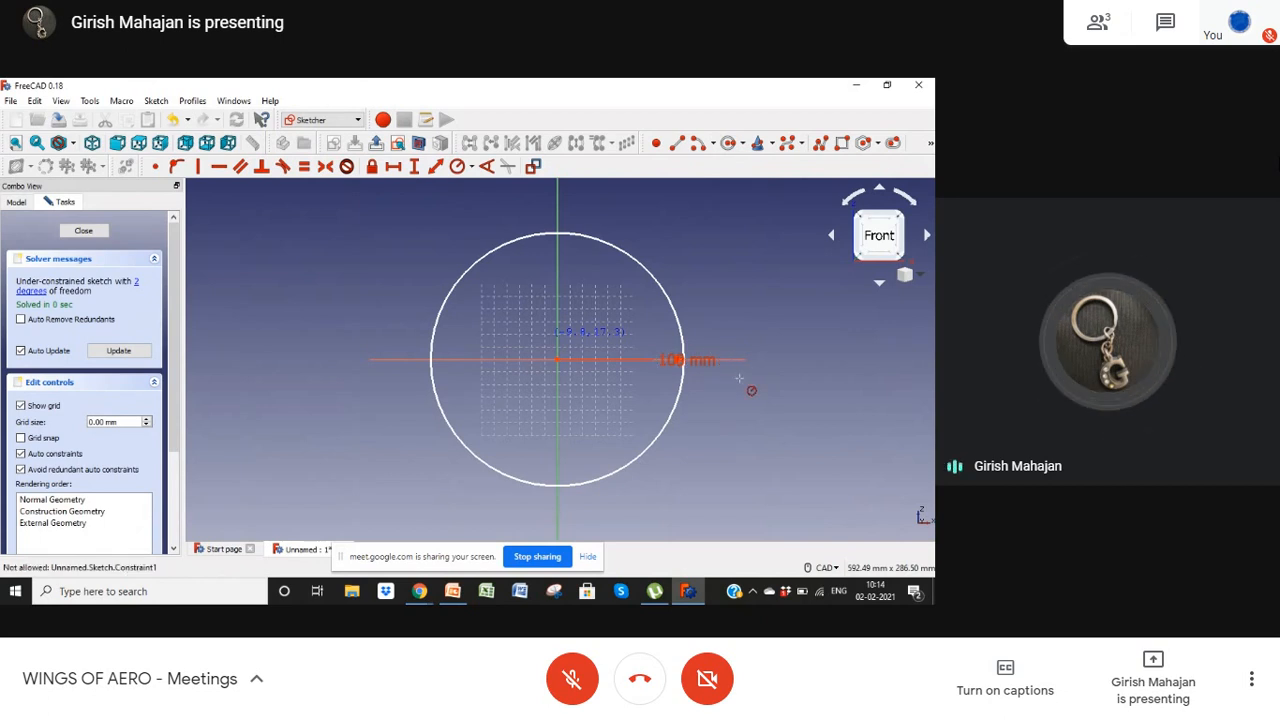
Step: Sketch an upward-bulging three-point arc from the circle's topmost point to a point about 850 mm to its right, near the horizontal axis
scroll(745, 382, down, 3)
scroll(739, 377, down, 3)
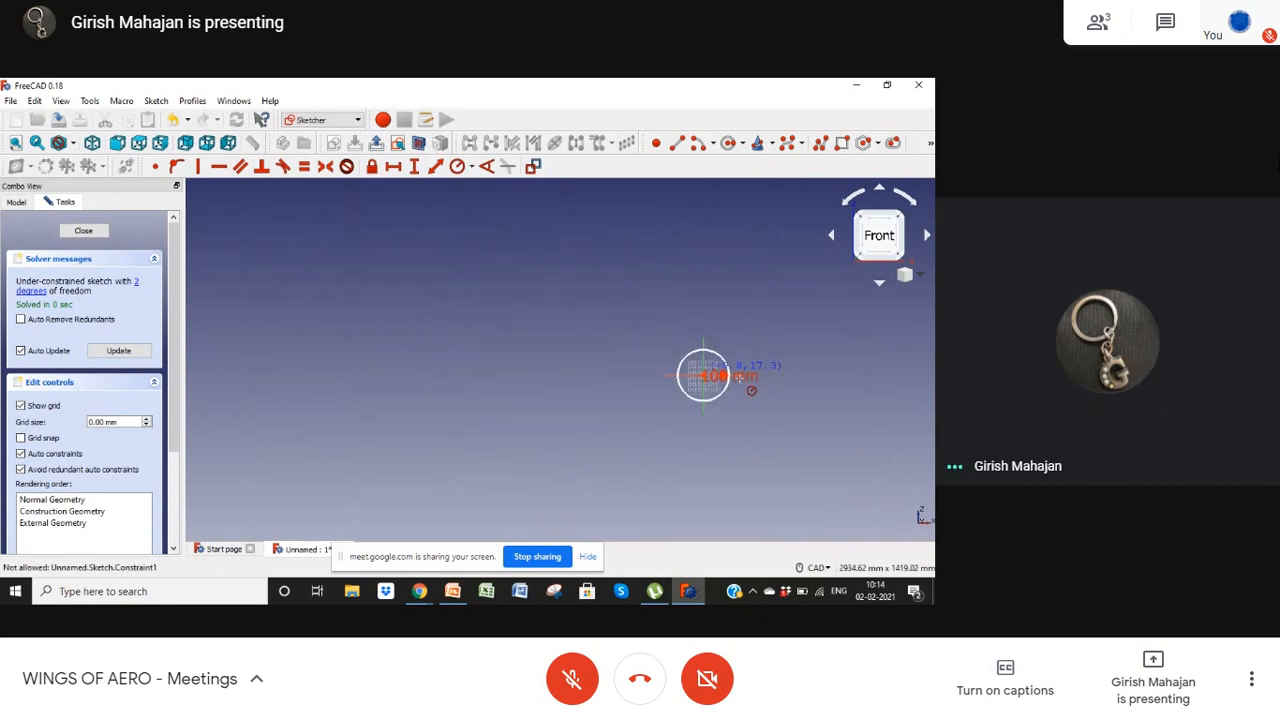
scroll(739, 377, up, 6)
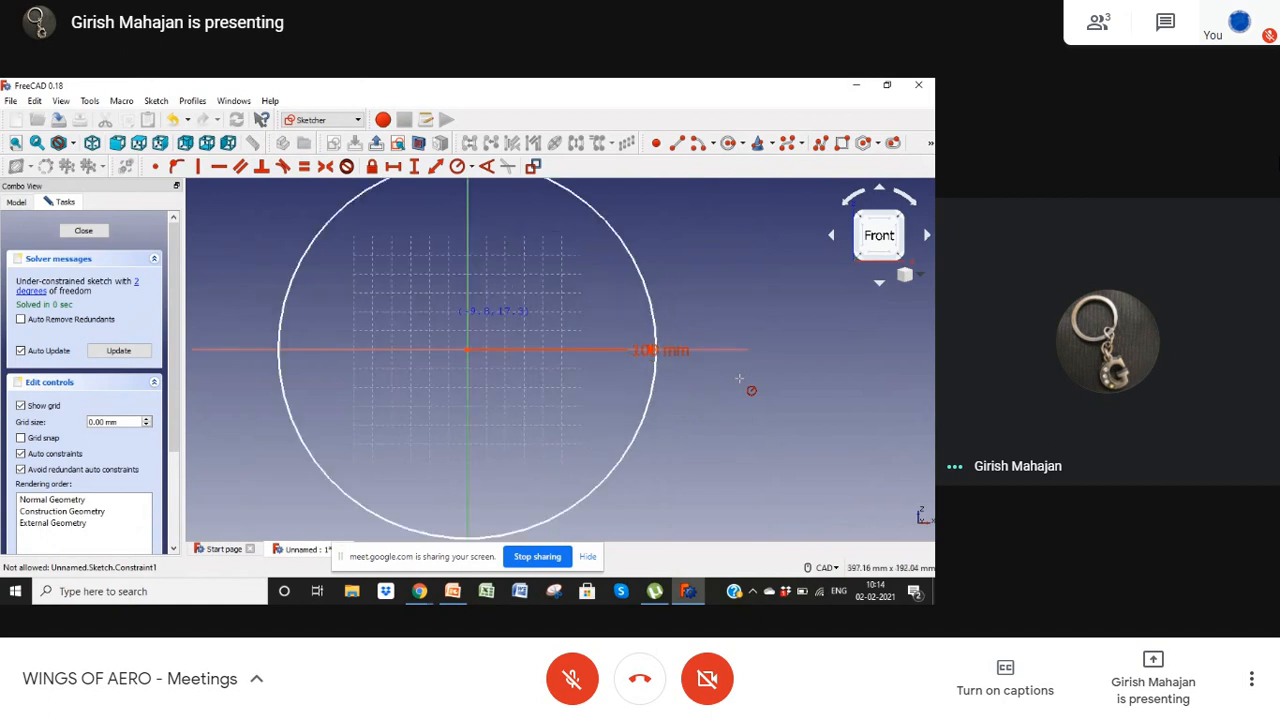
scroll(739, 377, down, 3)
scroll(726, 377, down, 4)
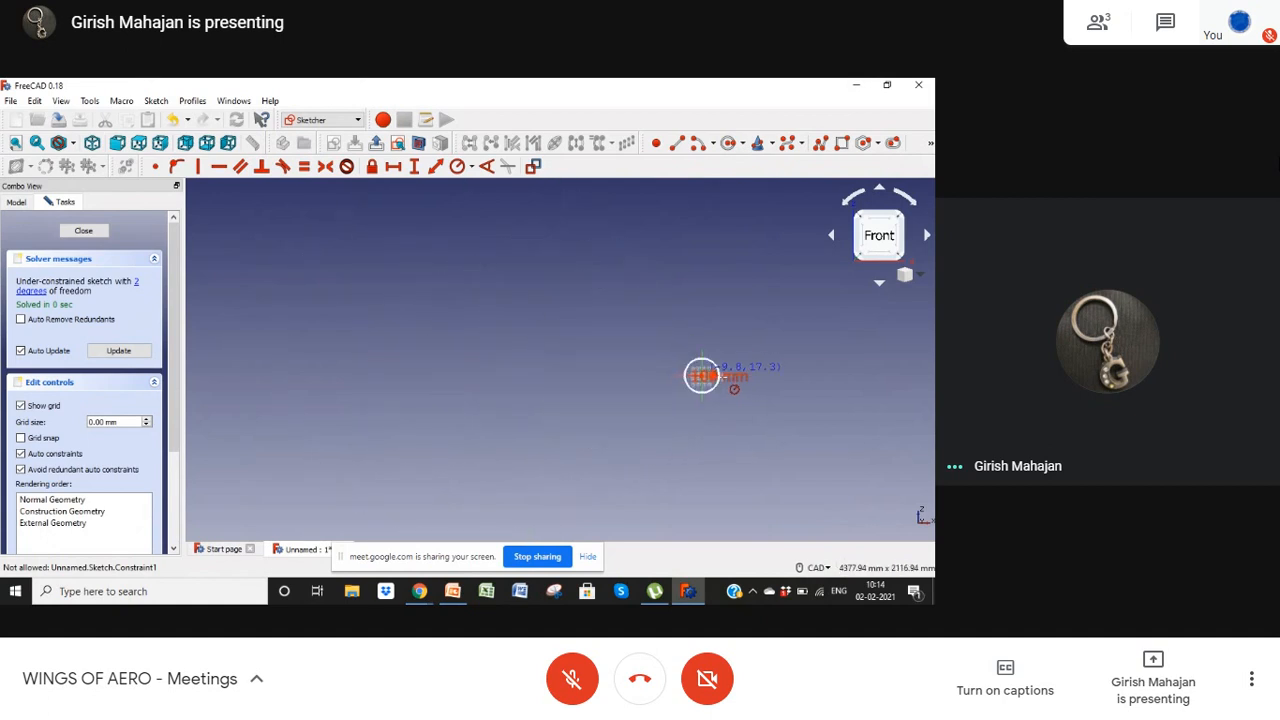
scroll(722, 377, up, 4)
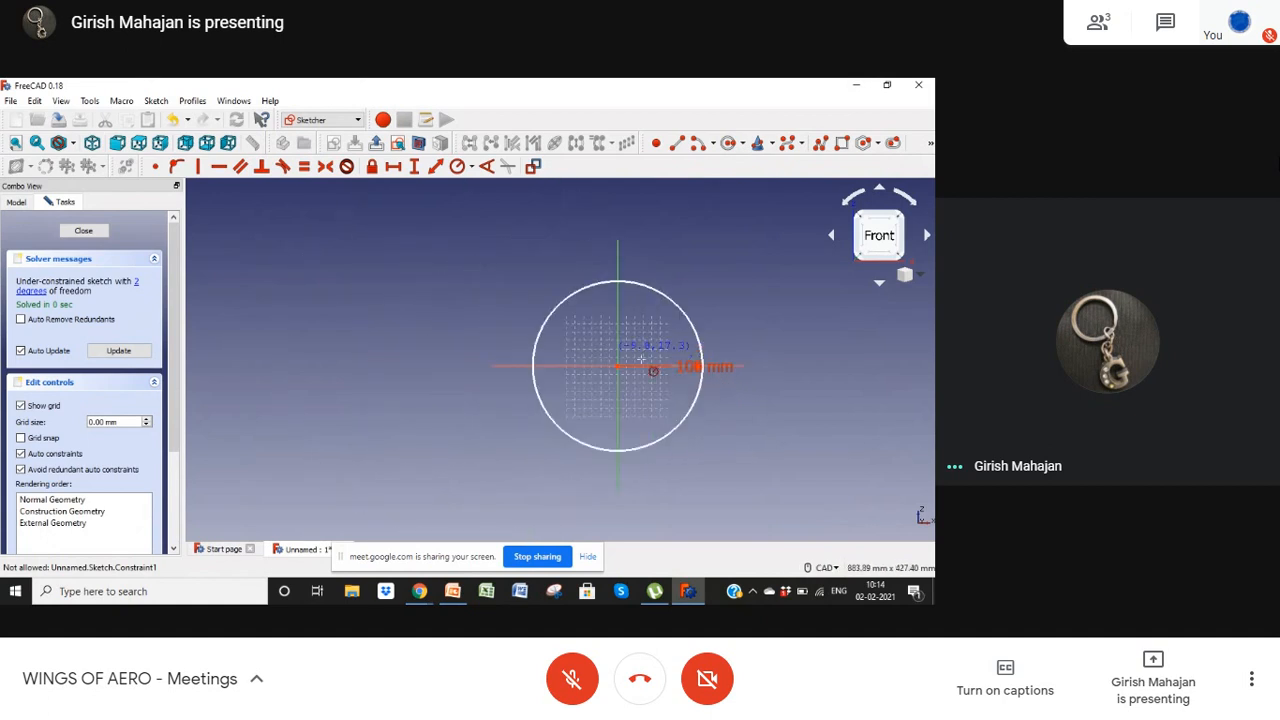
scroll(598, 372, down, 3)
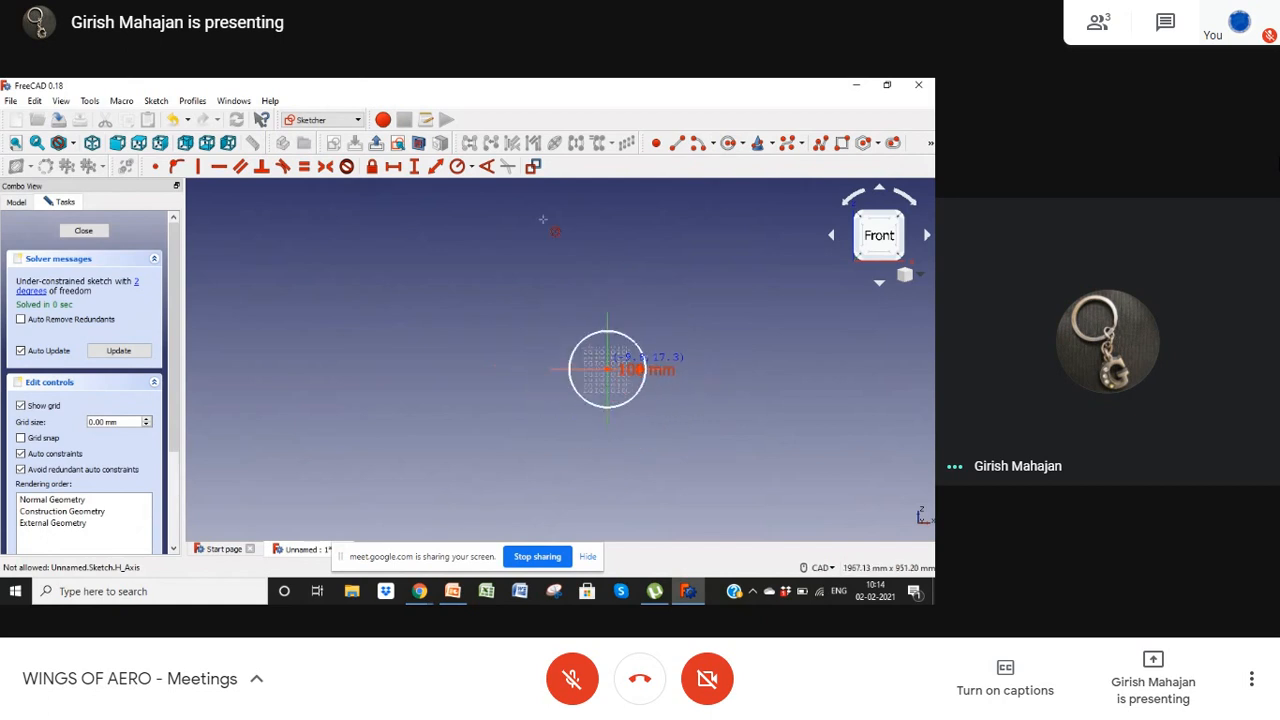
click(716, 145)
click(757, 178)
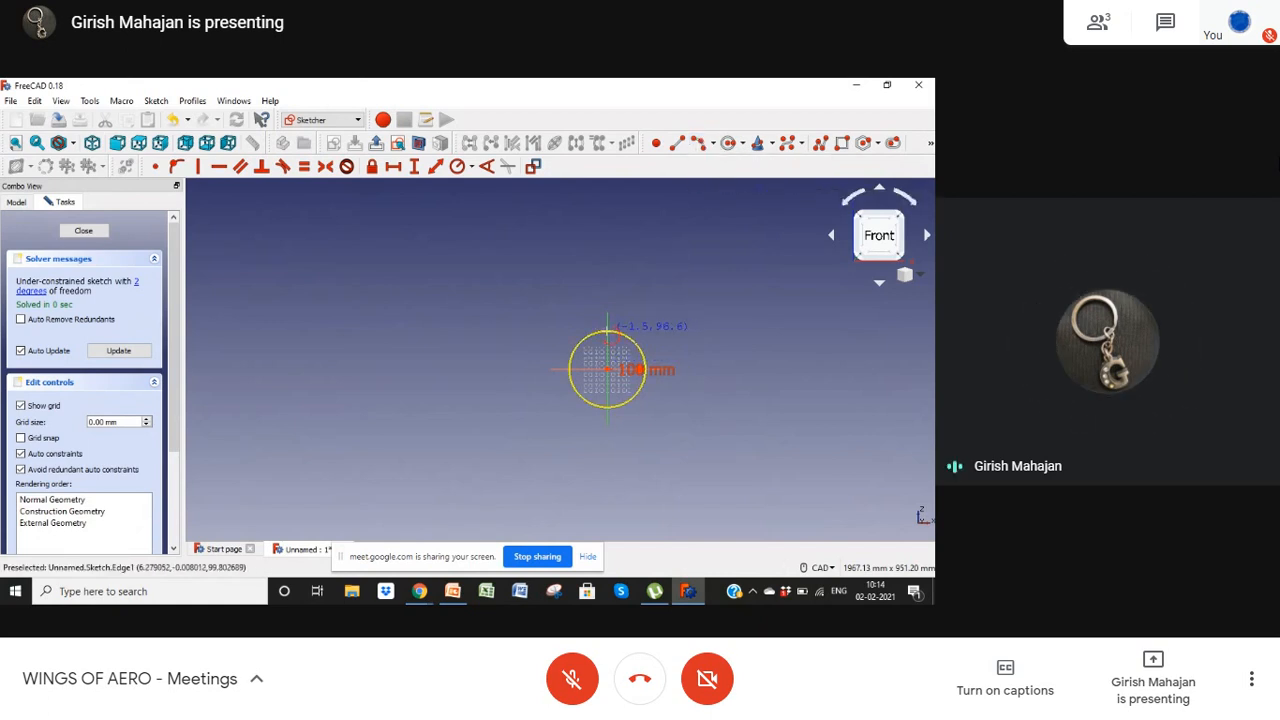
click(607, 331)
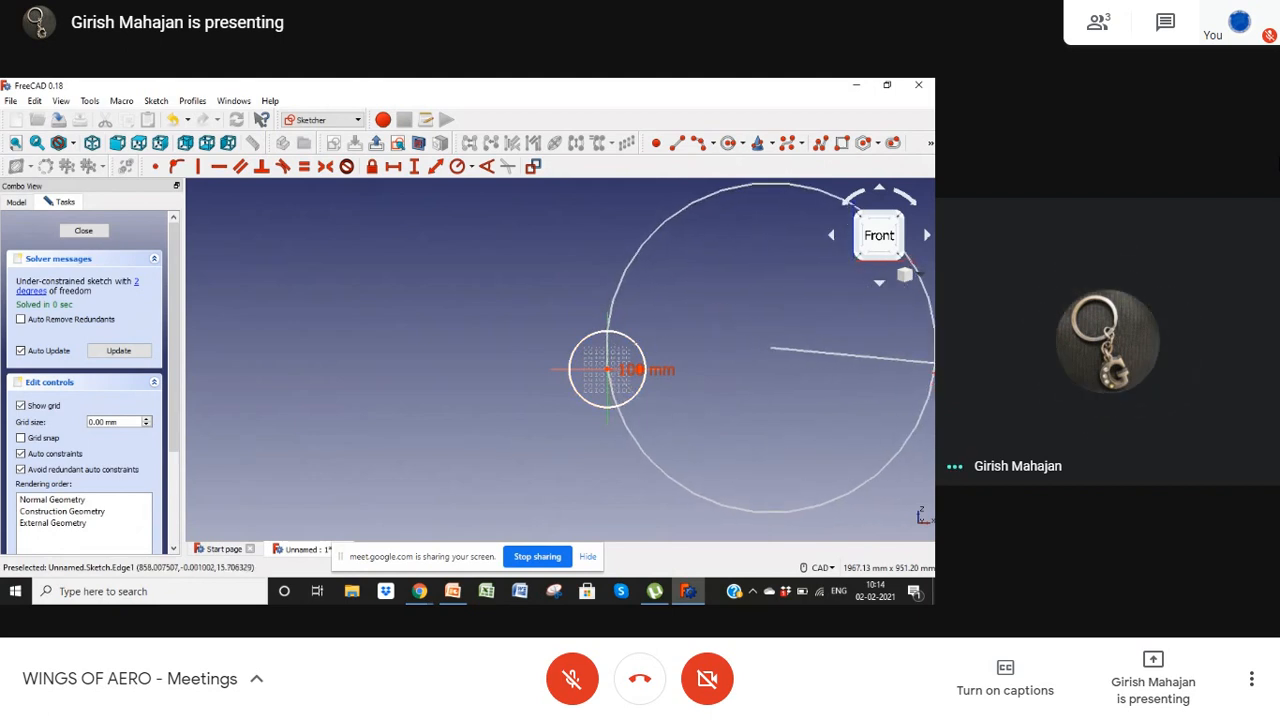
click(933, 367)
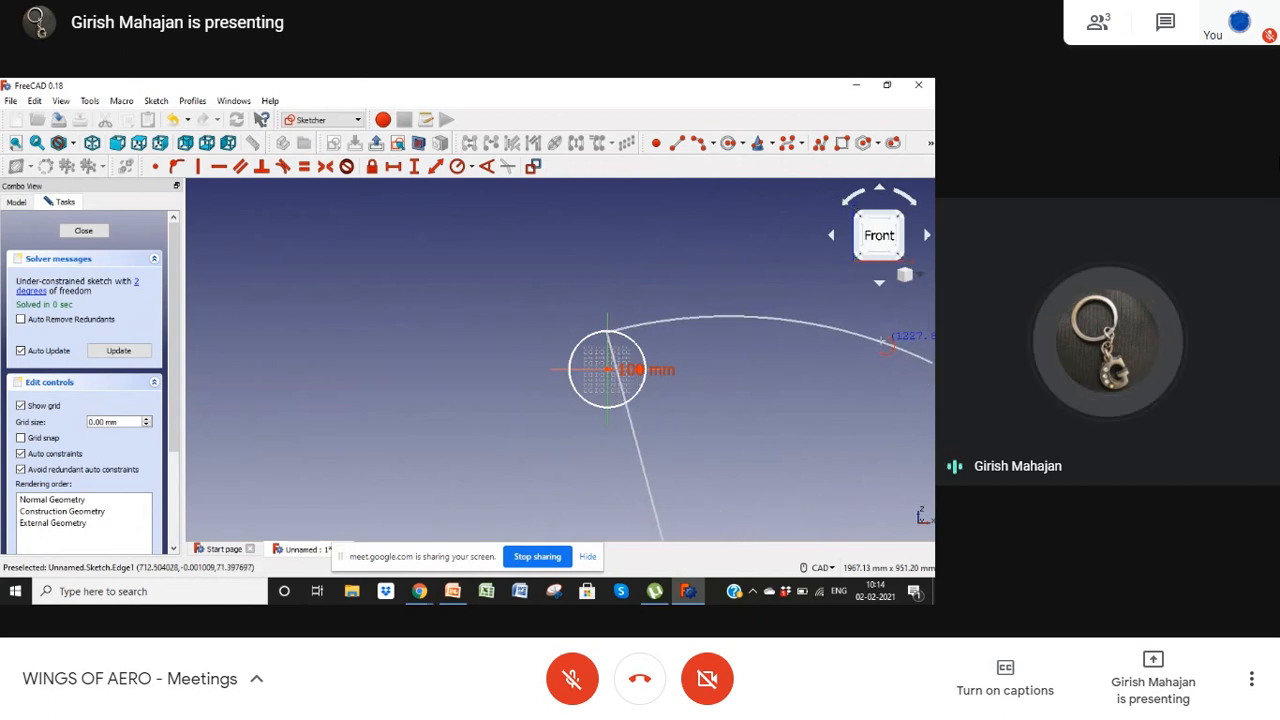
click(886, 343)
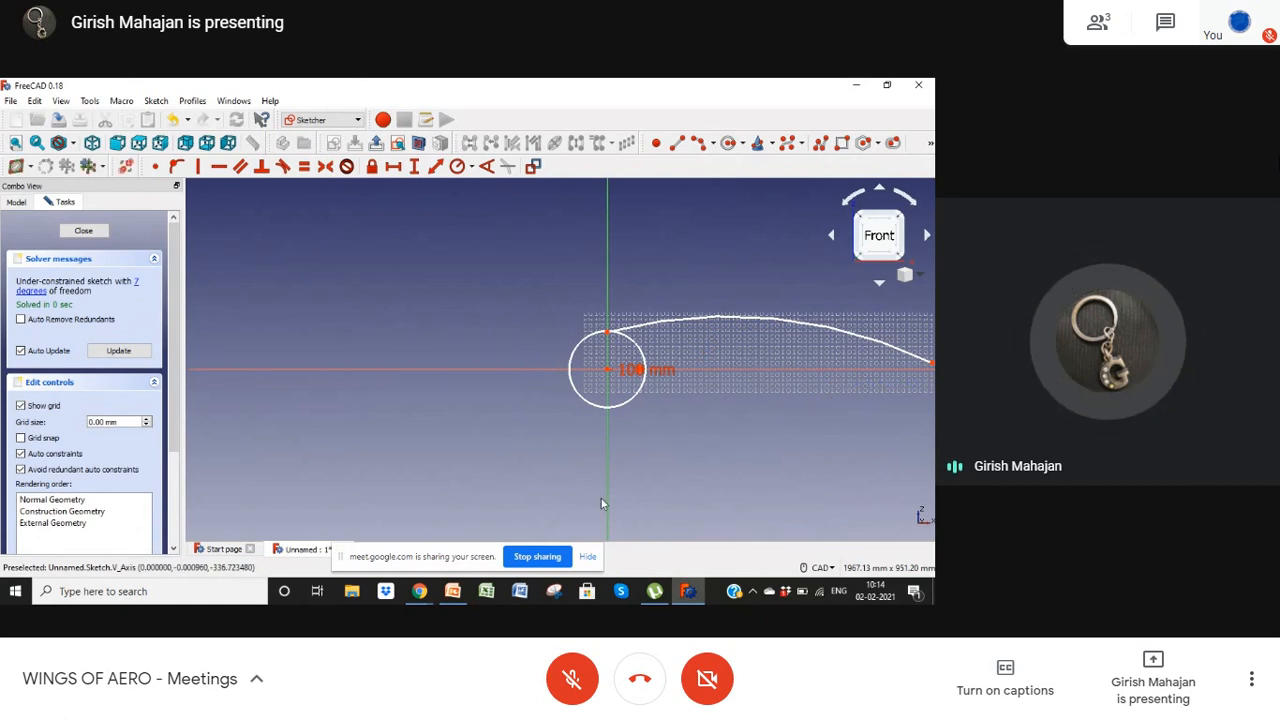
Step: Switch to PowerPoint to examine the aerofoil terminology diagram, and return to the FreeCAD sketch
mouse_move(452, 590)
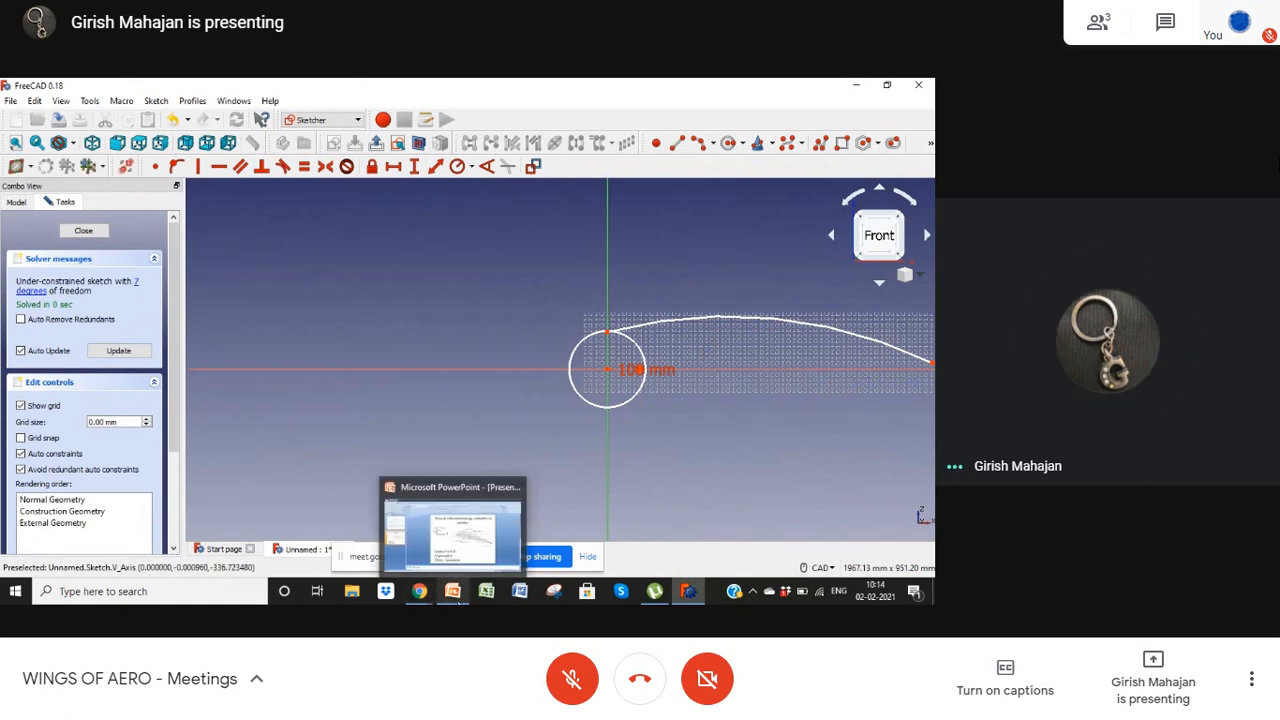
click(458, 563)
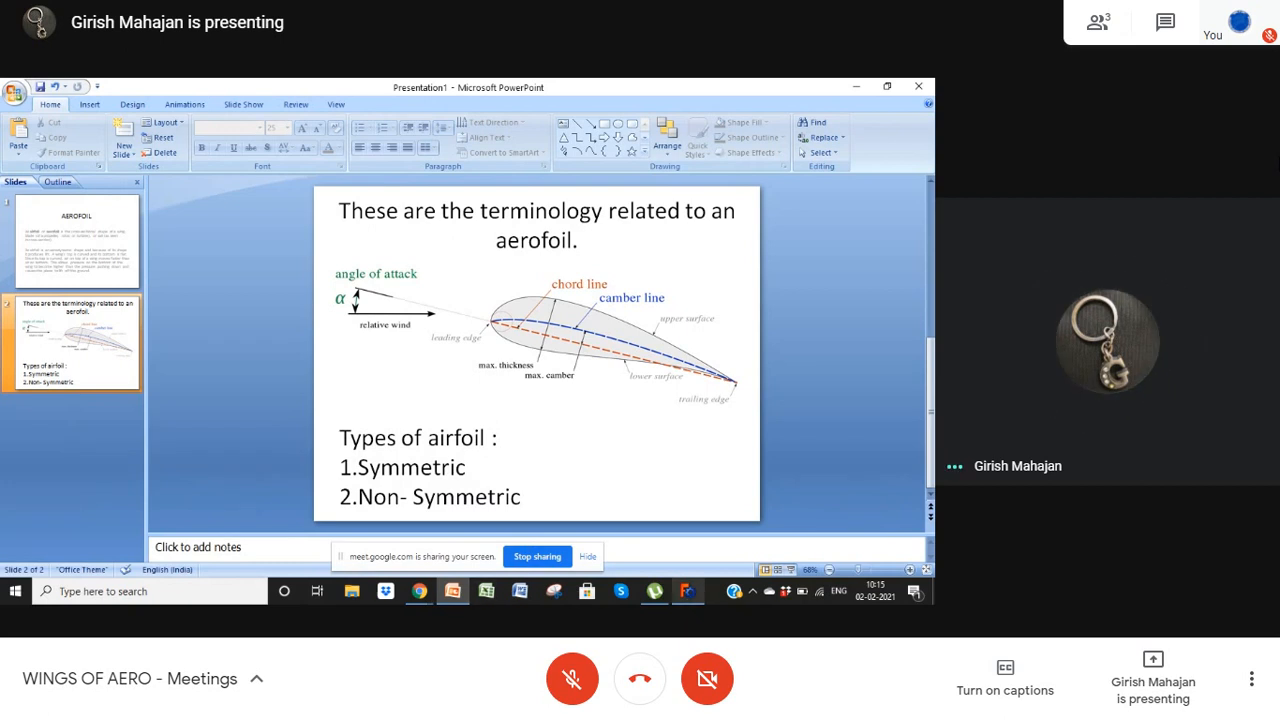
mouse_move(688, 591)
click(686, 515)
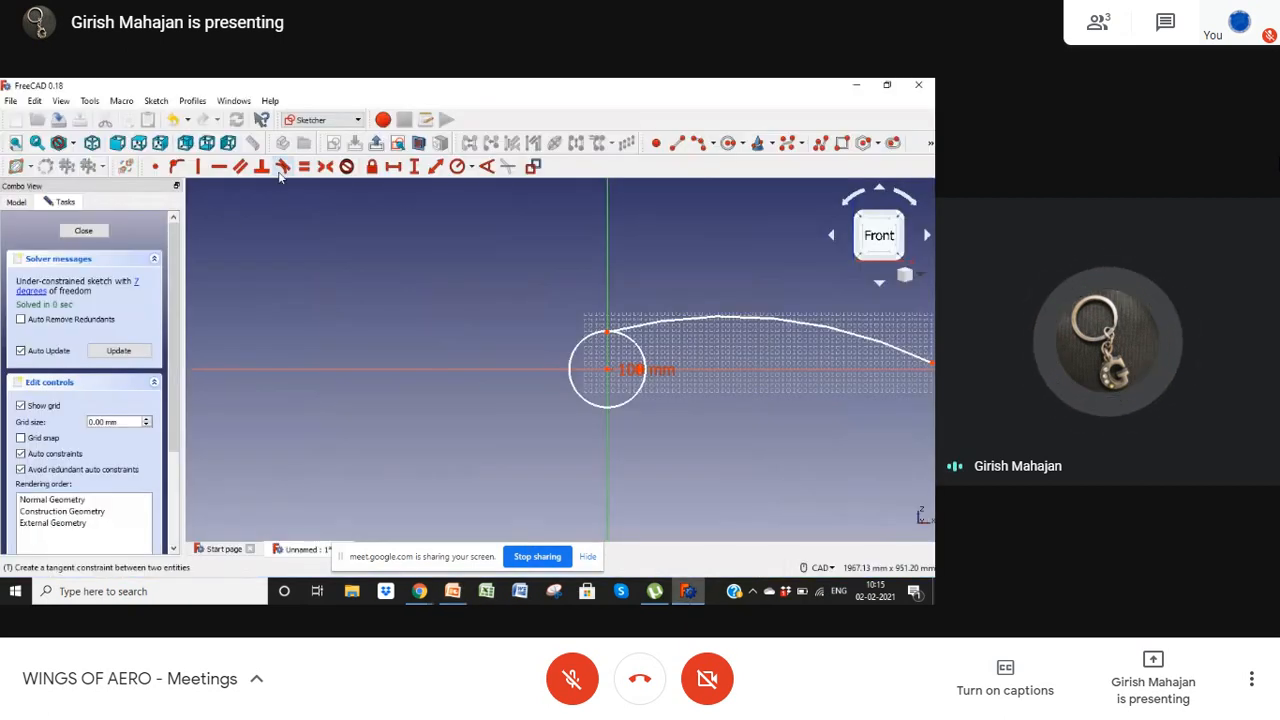
Step: Apply a tangent constraint between the circle and the arc, and move the arc slightly upward to test it
click(628, 331)
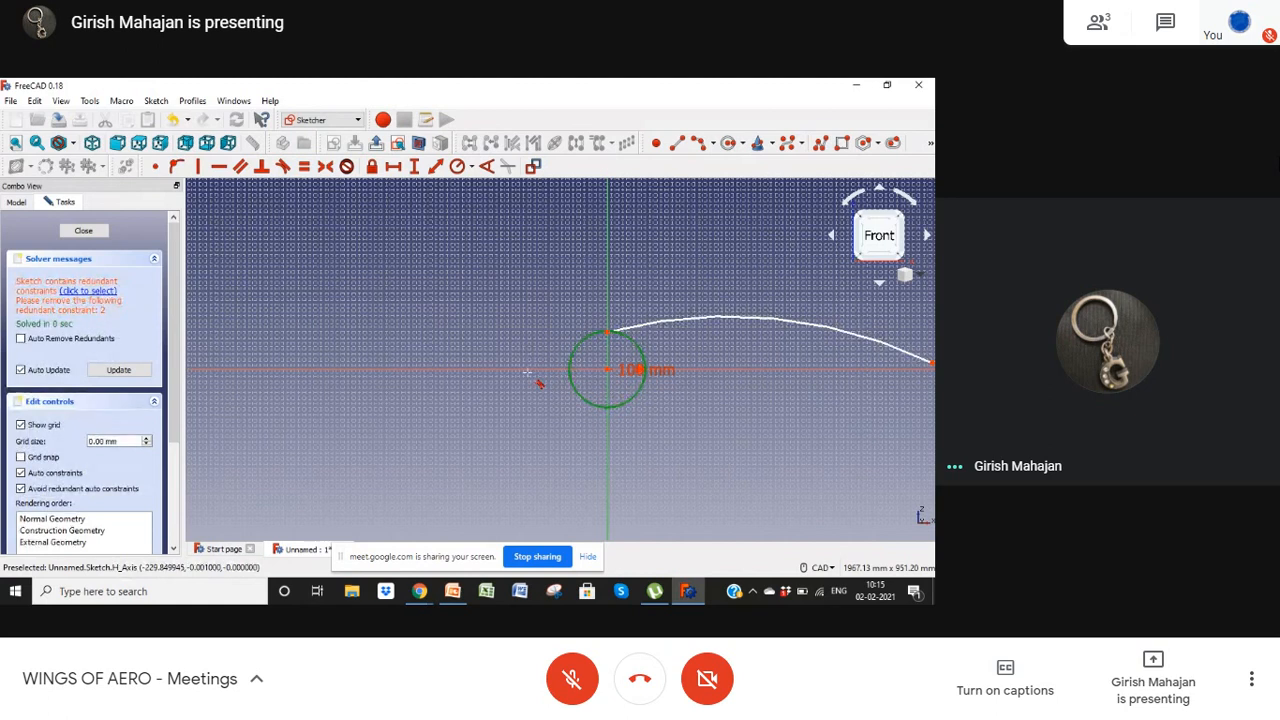
click(649, 328)
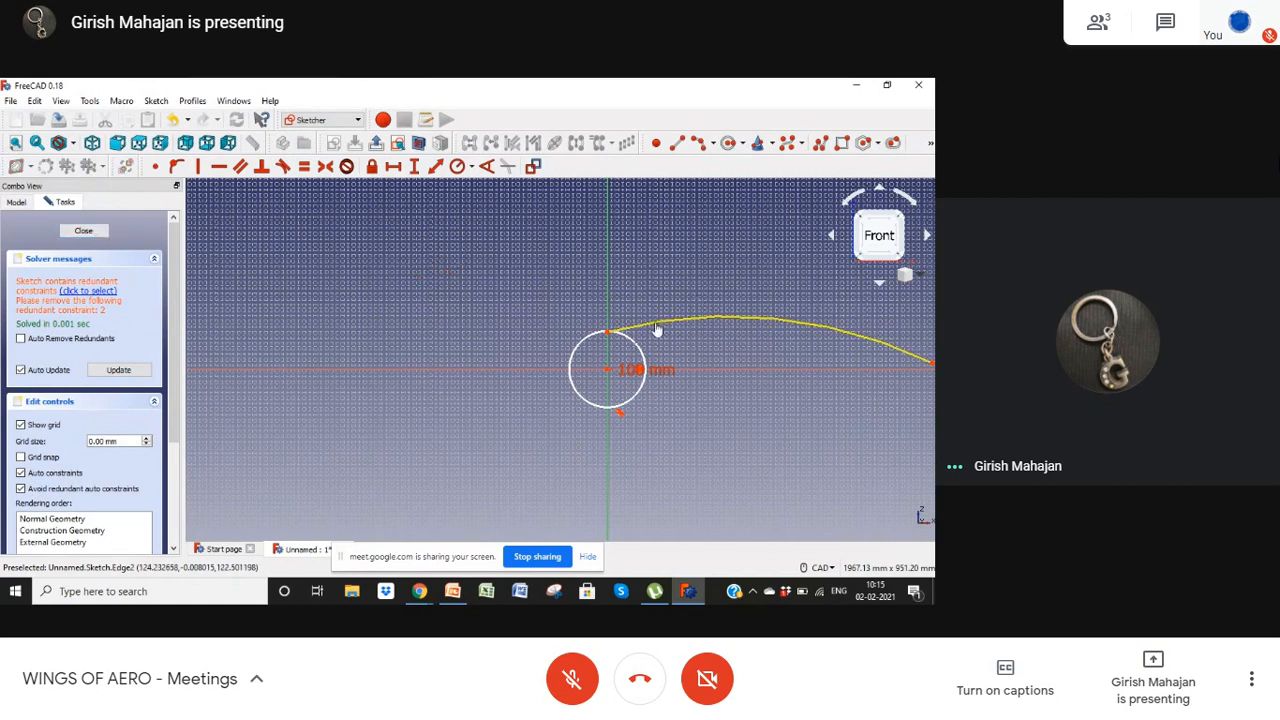
drag(657, 330, 622, 316)
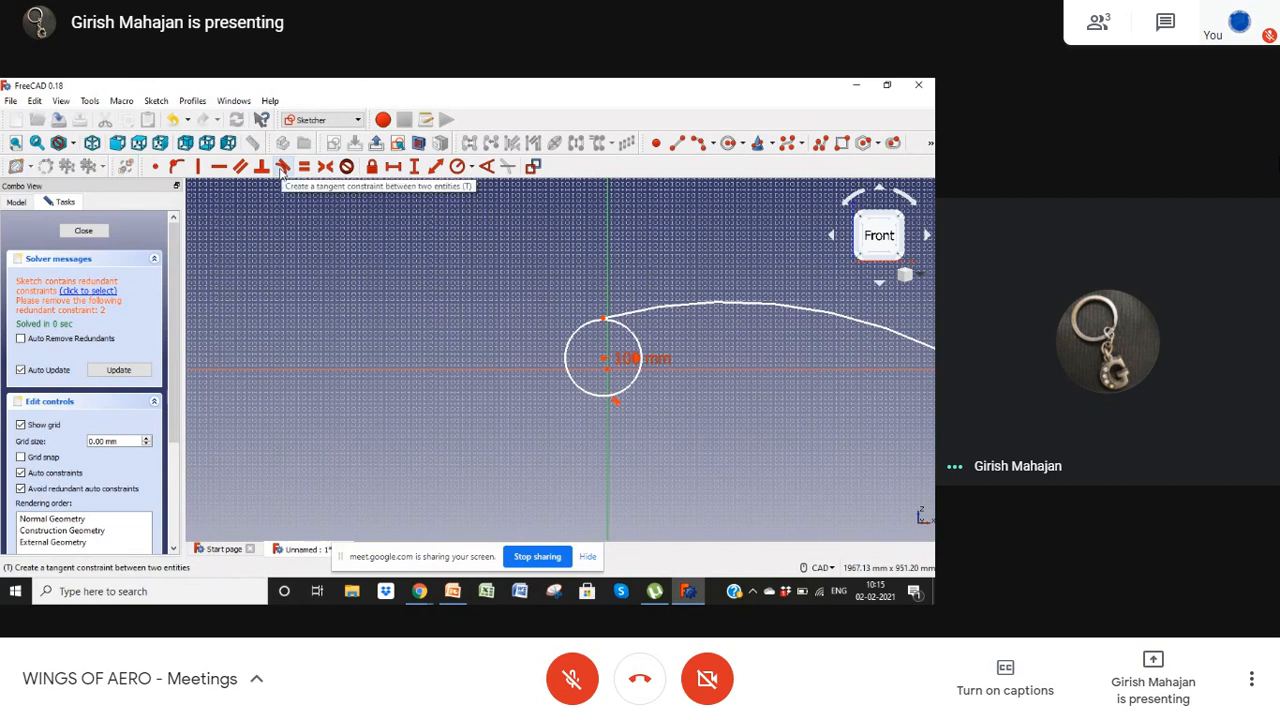
click(283, 168)
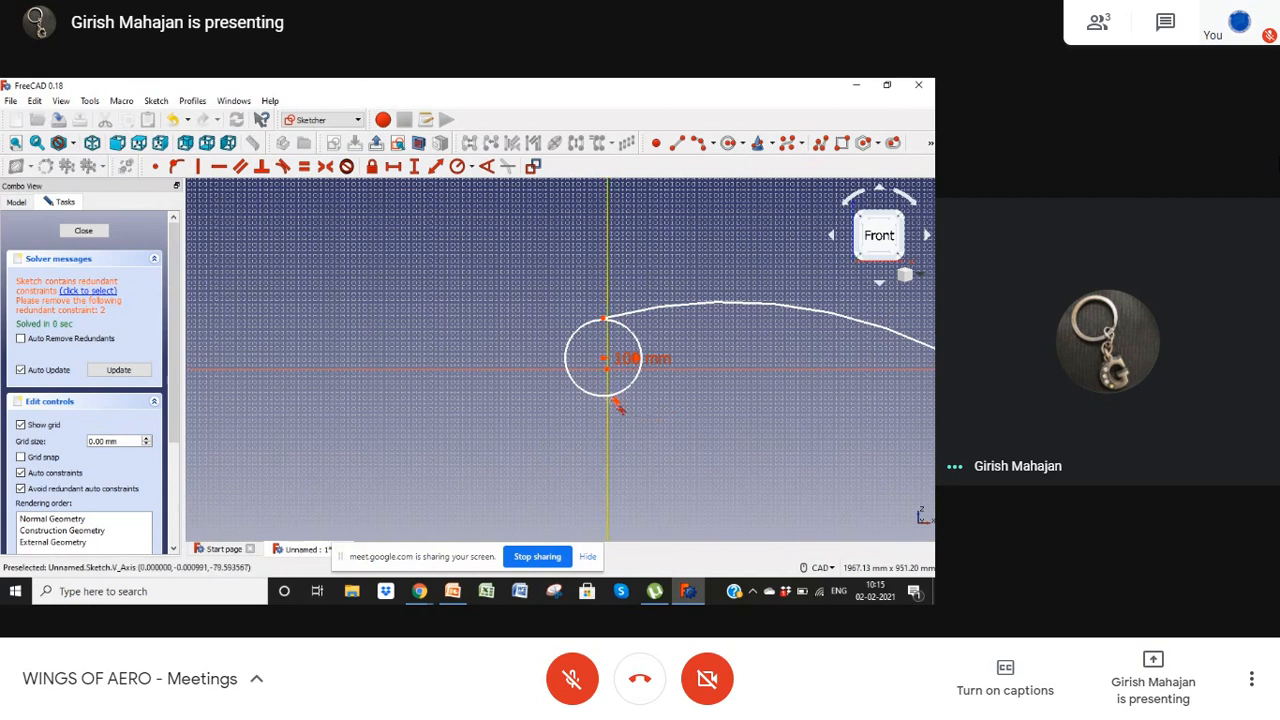
key(Escape)
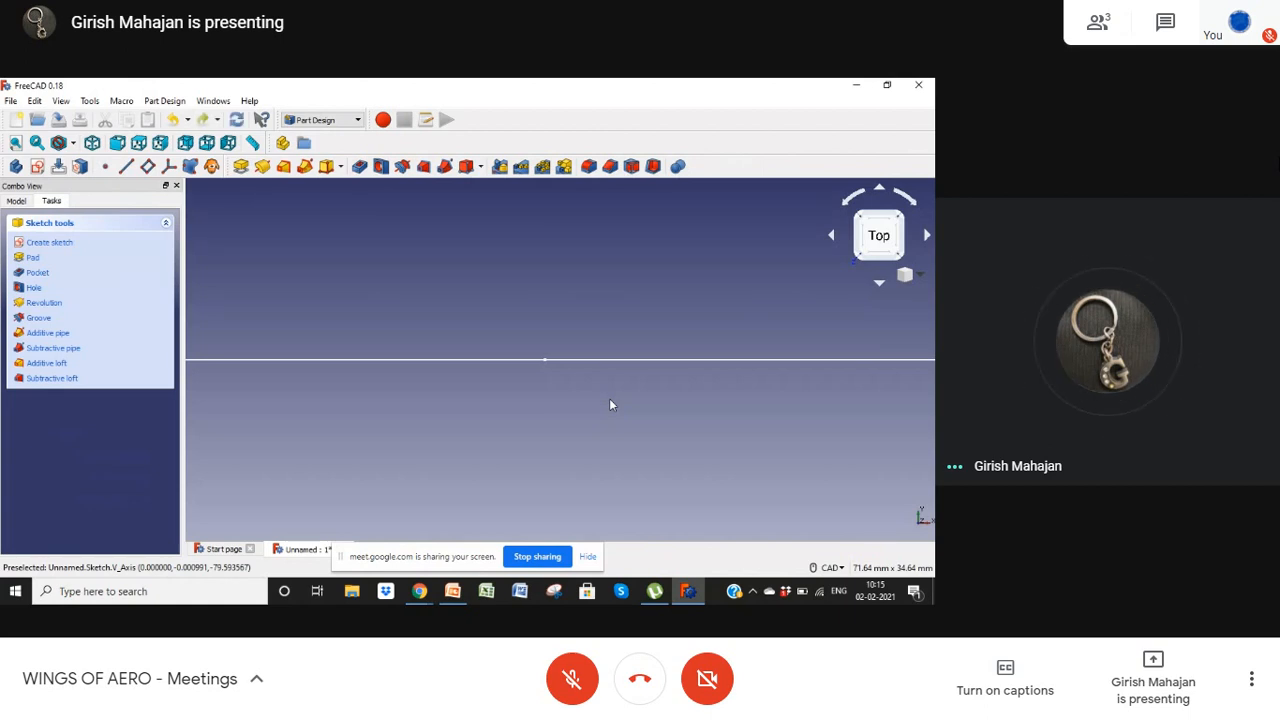
Step: Reopen the circle-and-arc sketch for editing and move the arc's start point slightly upward
click(26, 202)
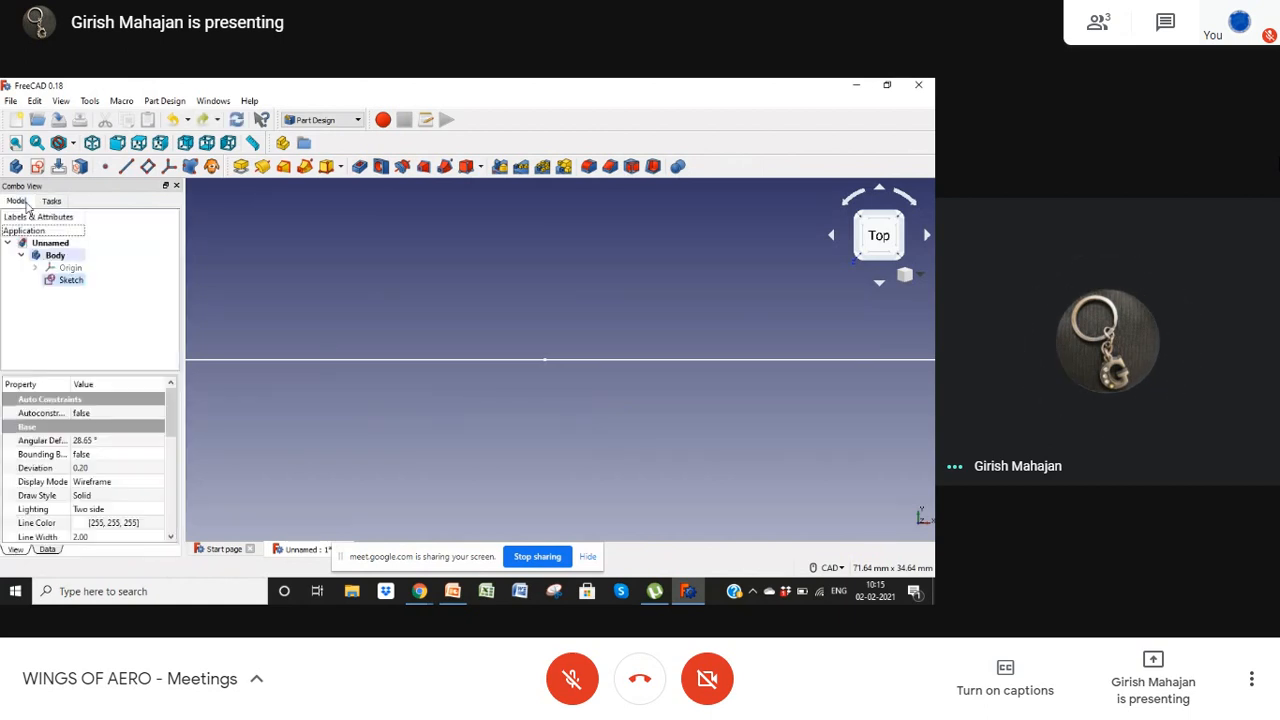
double_click(62, 278)
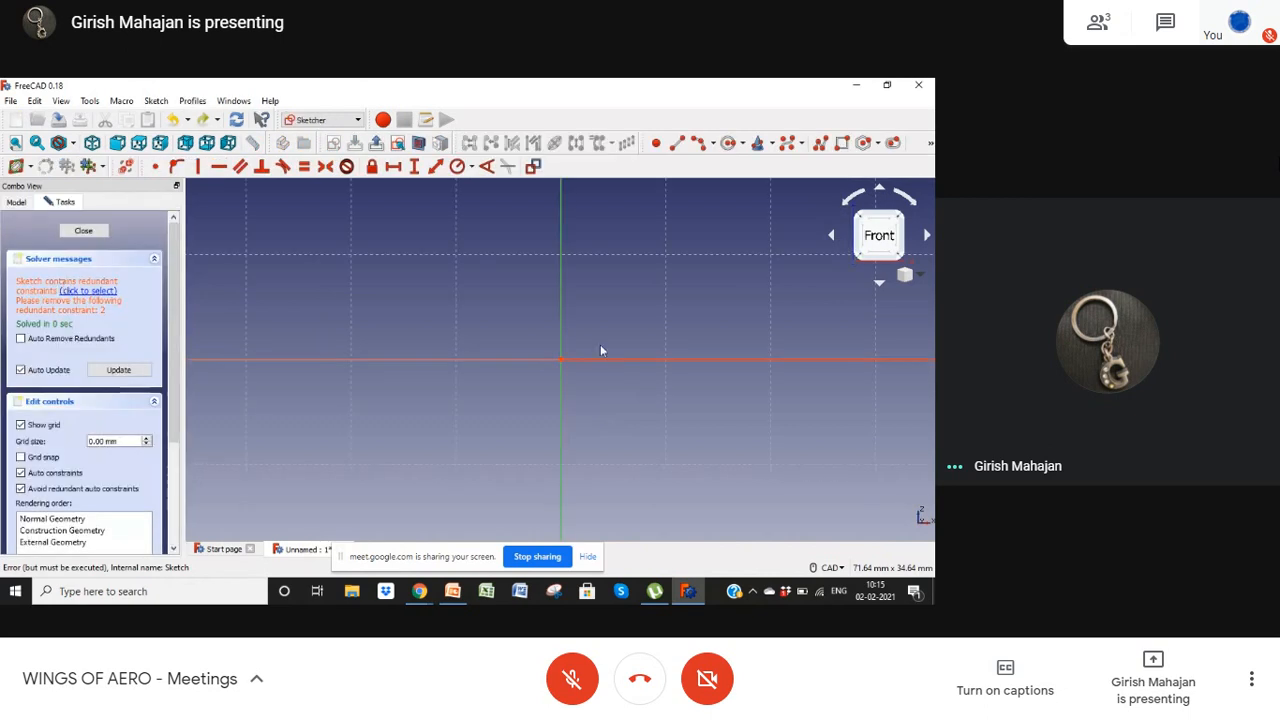
scroll(601, 350, down, 10)
scroll(601, 350, down, 3)
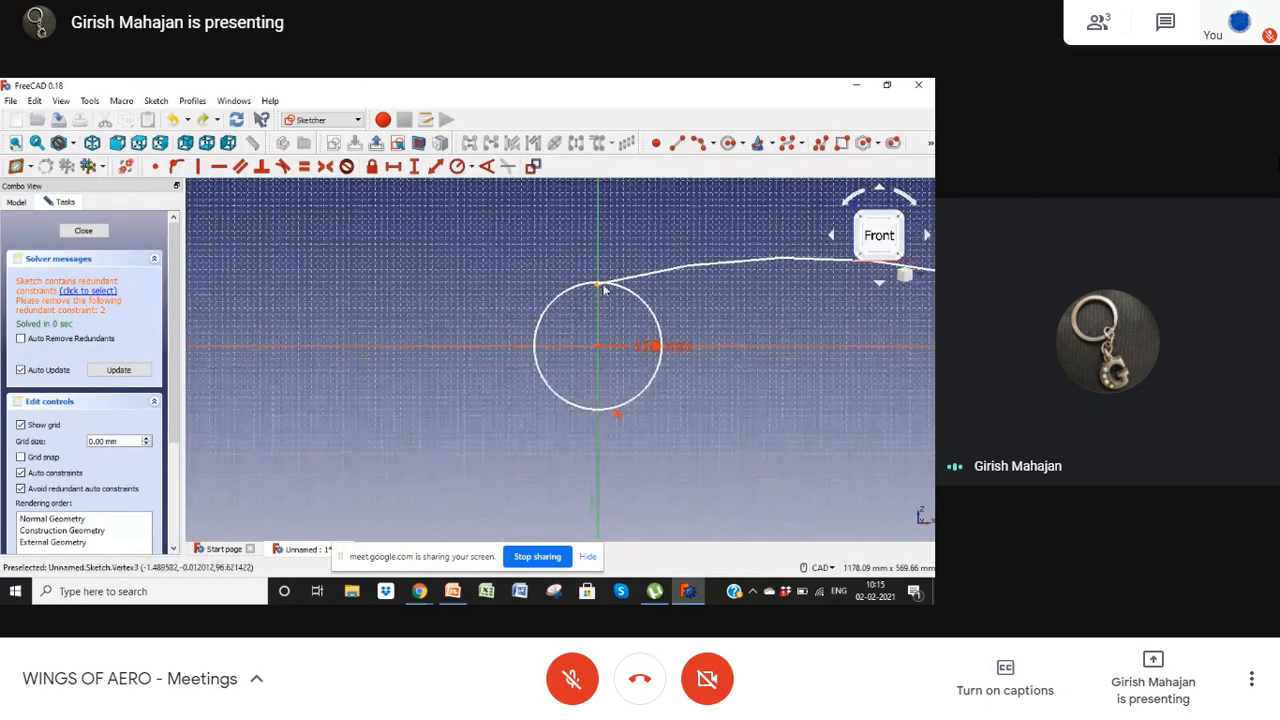
drag(608, 284, 631, 268)
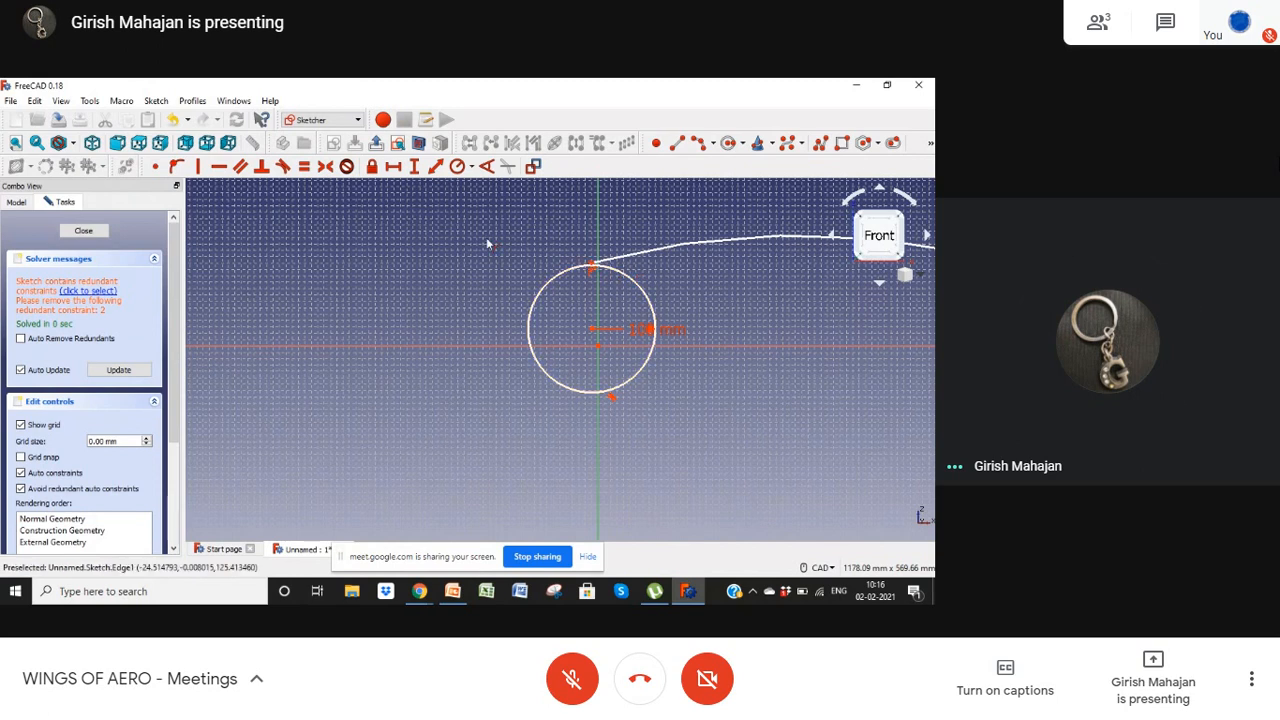
Step: Try to make the circle's centre coincident with the sketch origin, and select the redundant constraint reported by the solver
click(574, 271)
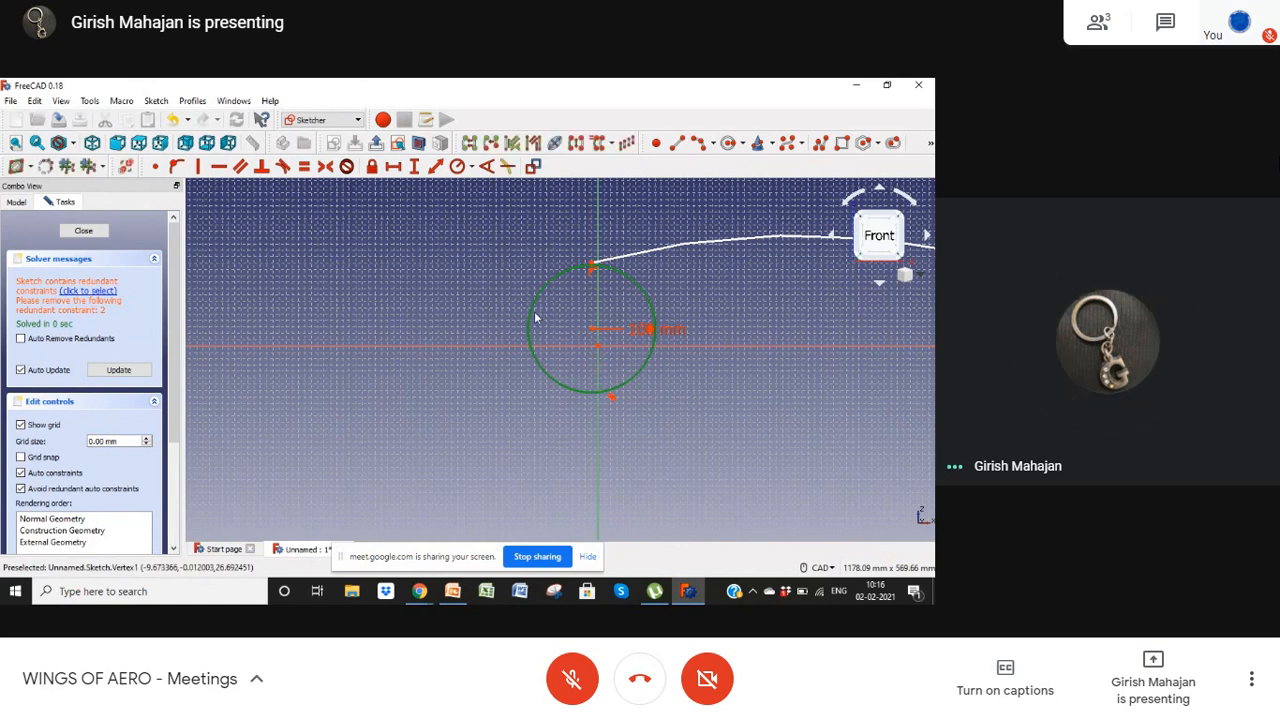
click(155, 168)
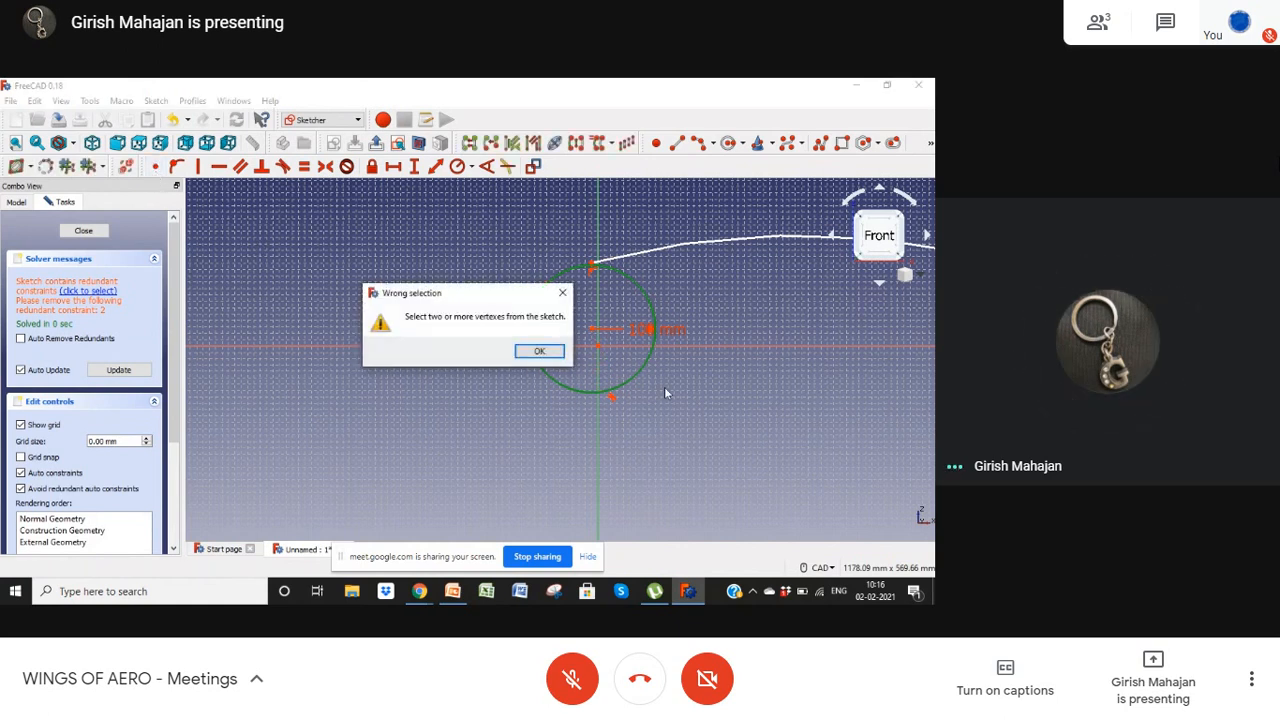
click(556, 356)
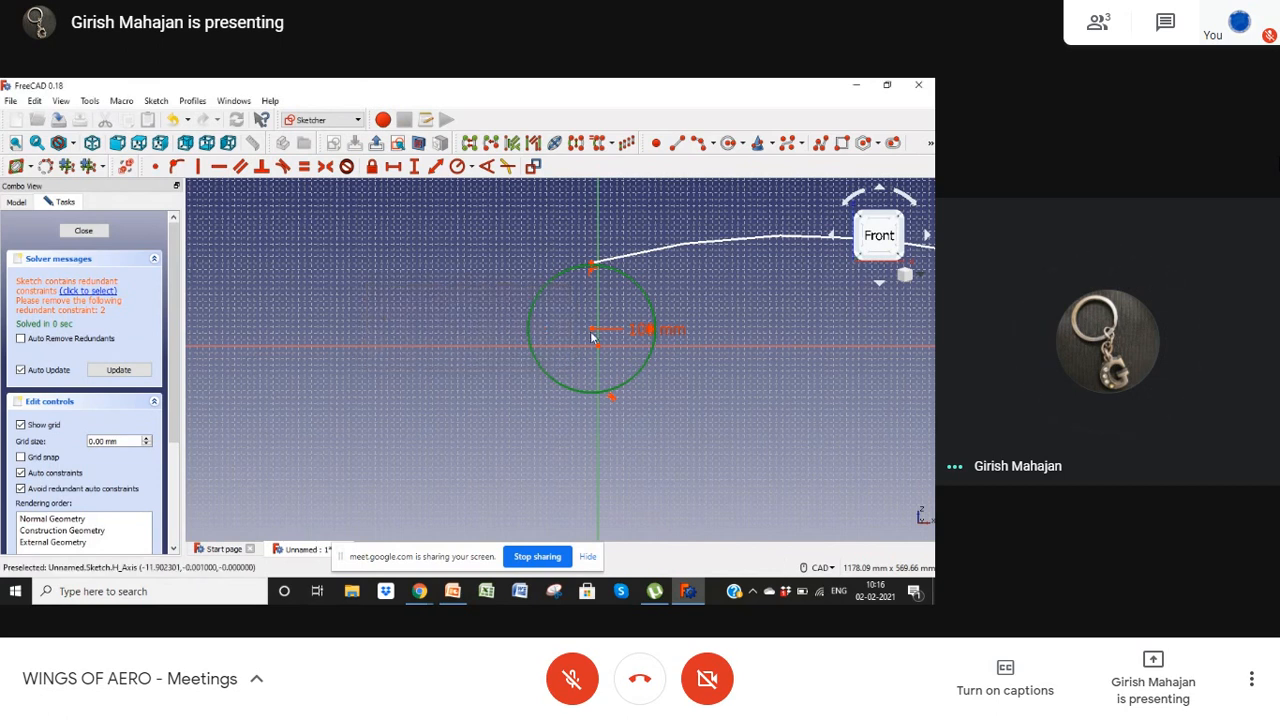
click(591, 331)
click(598, 347)
click(157, 170)
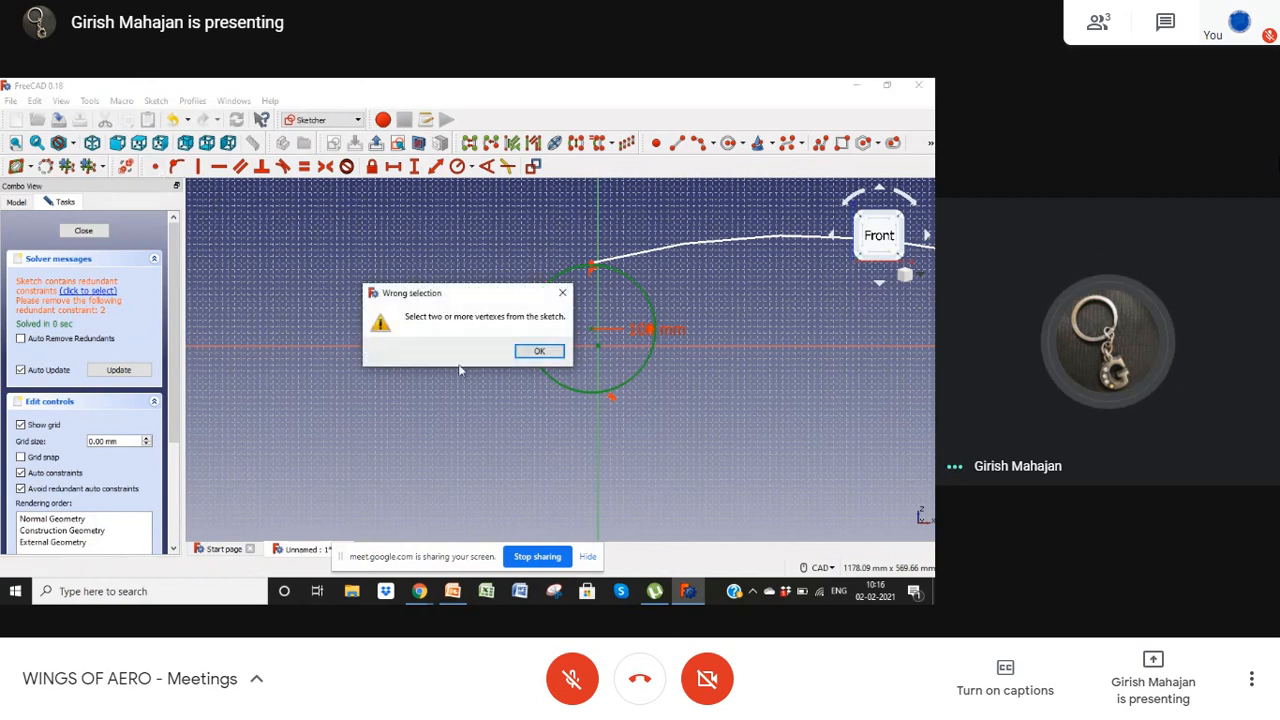
click(539, 353)
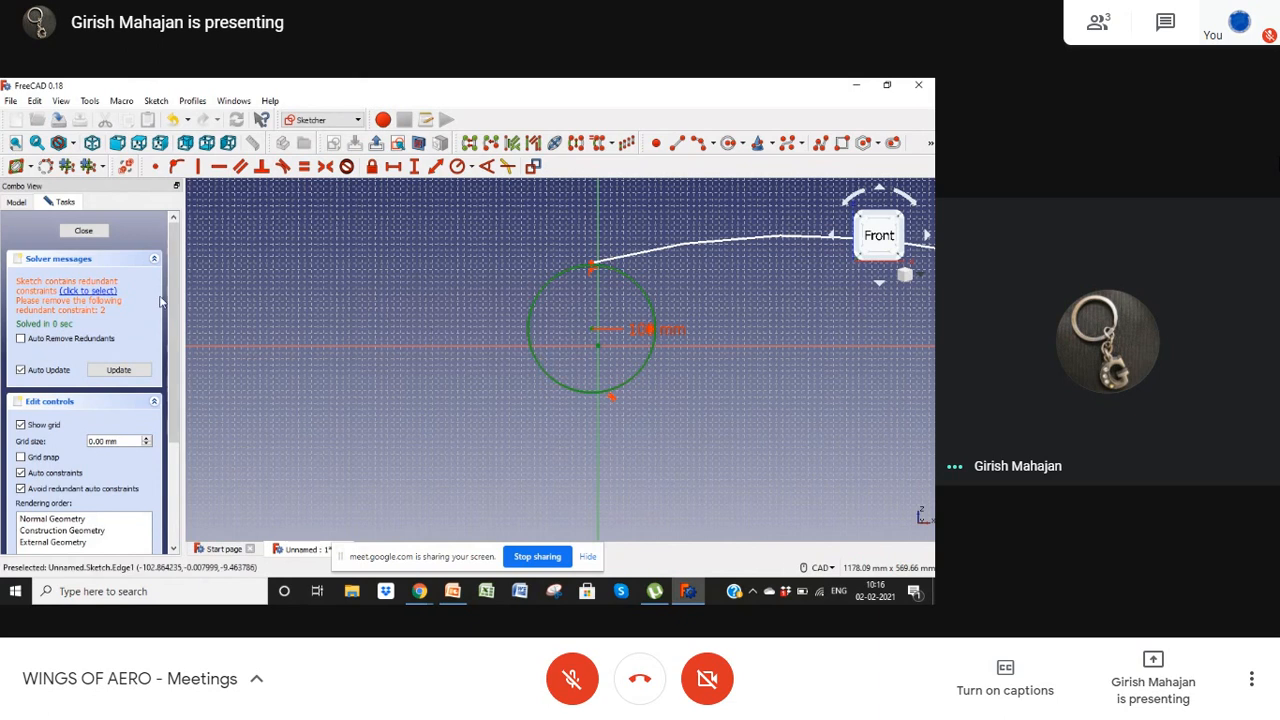
click(105, 293)
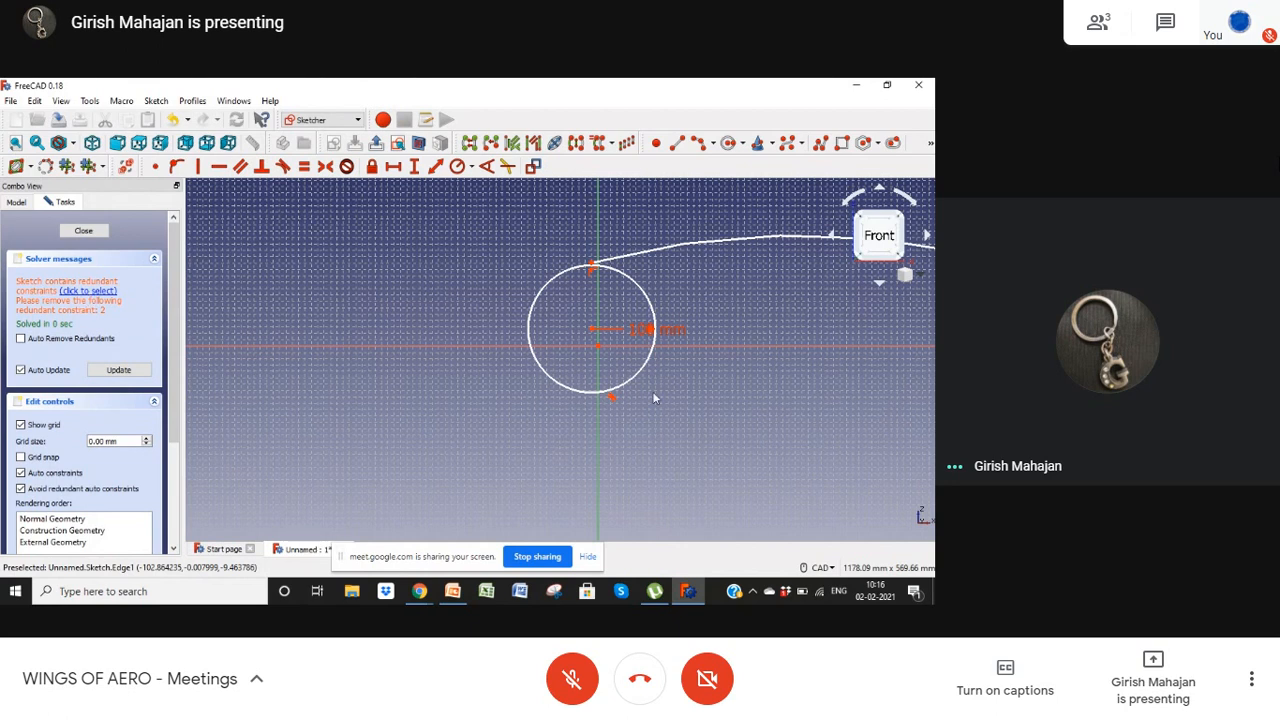
Step: Move the circle slightly downward so its centre lies just below the horizontal axis
scroll(654, 398, down, 2)
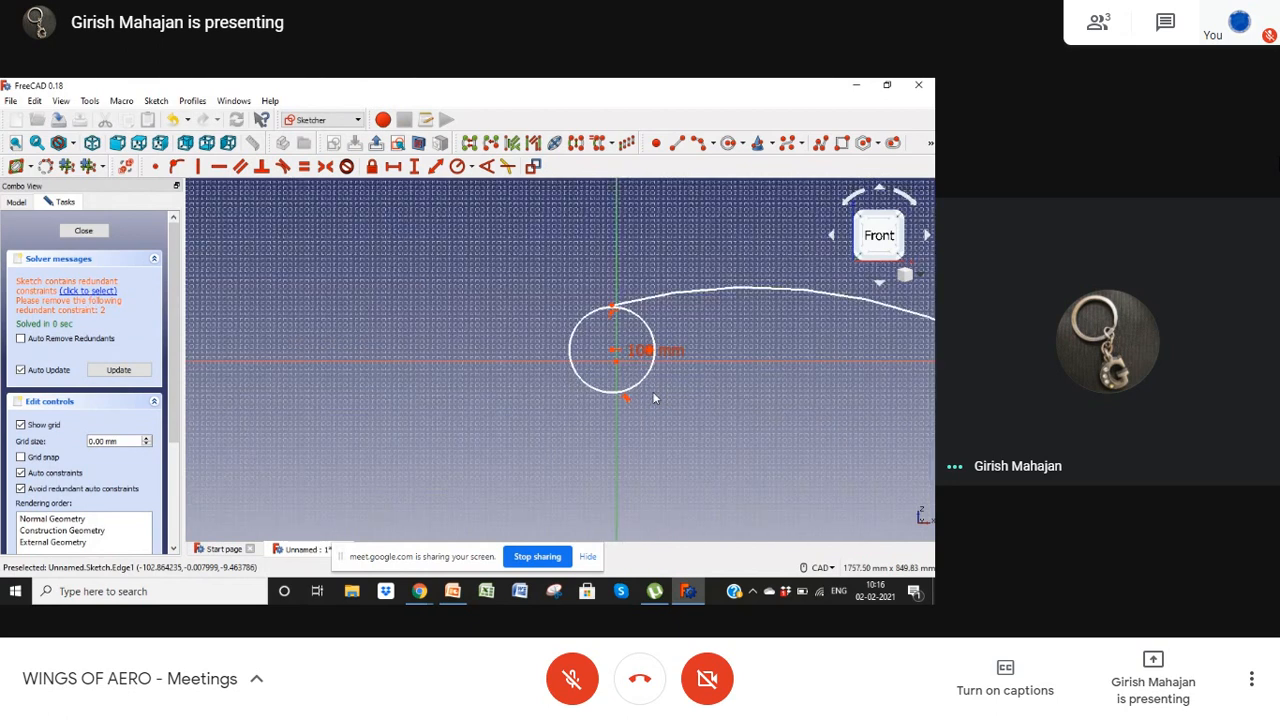
scroll(654, 398, down, 2)
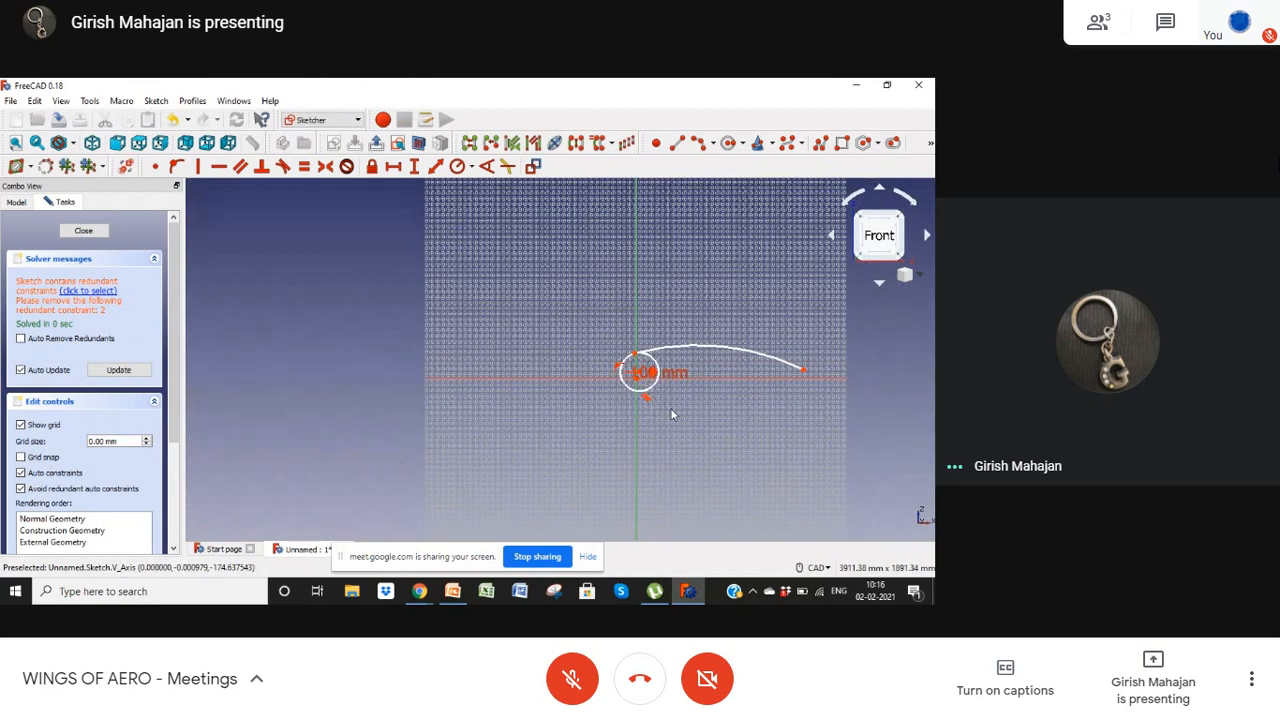
scroll(672, 414, up, 5)
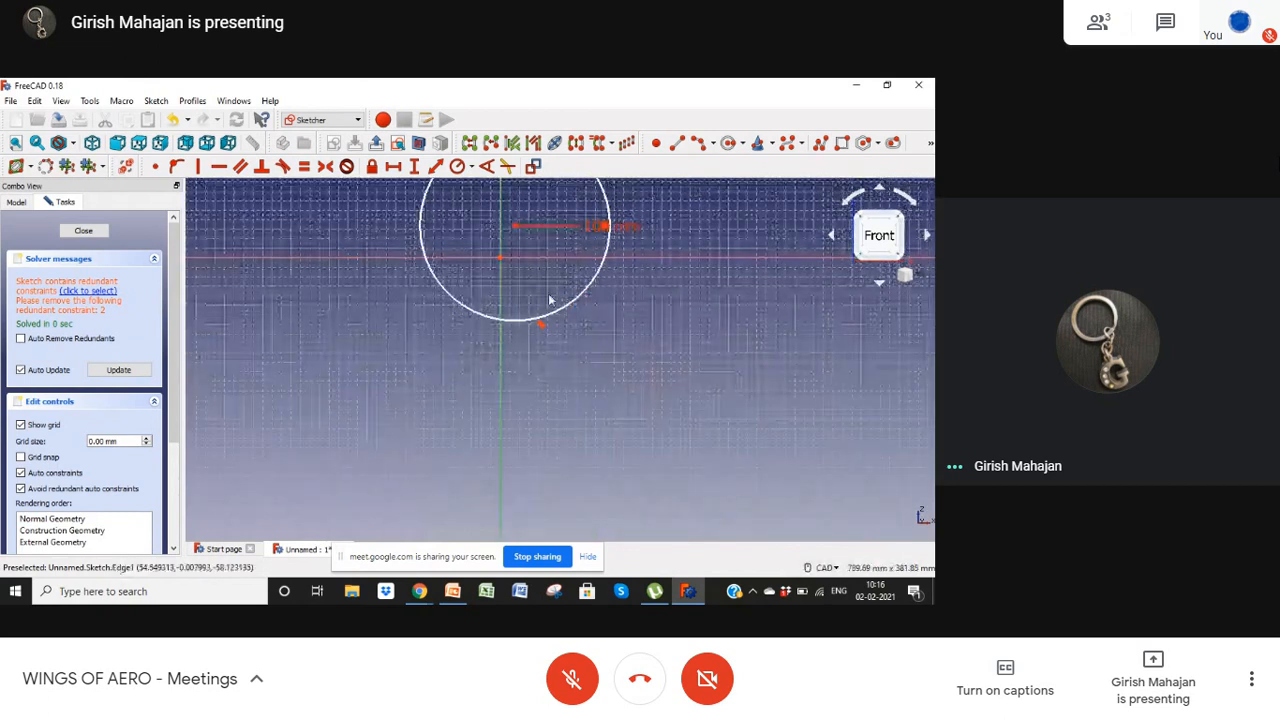
mouse_move(567, 301)
mouse_down()
mouse_move(563, 343)
mouse_move(506, 368)
mouse_up()
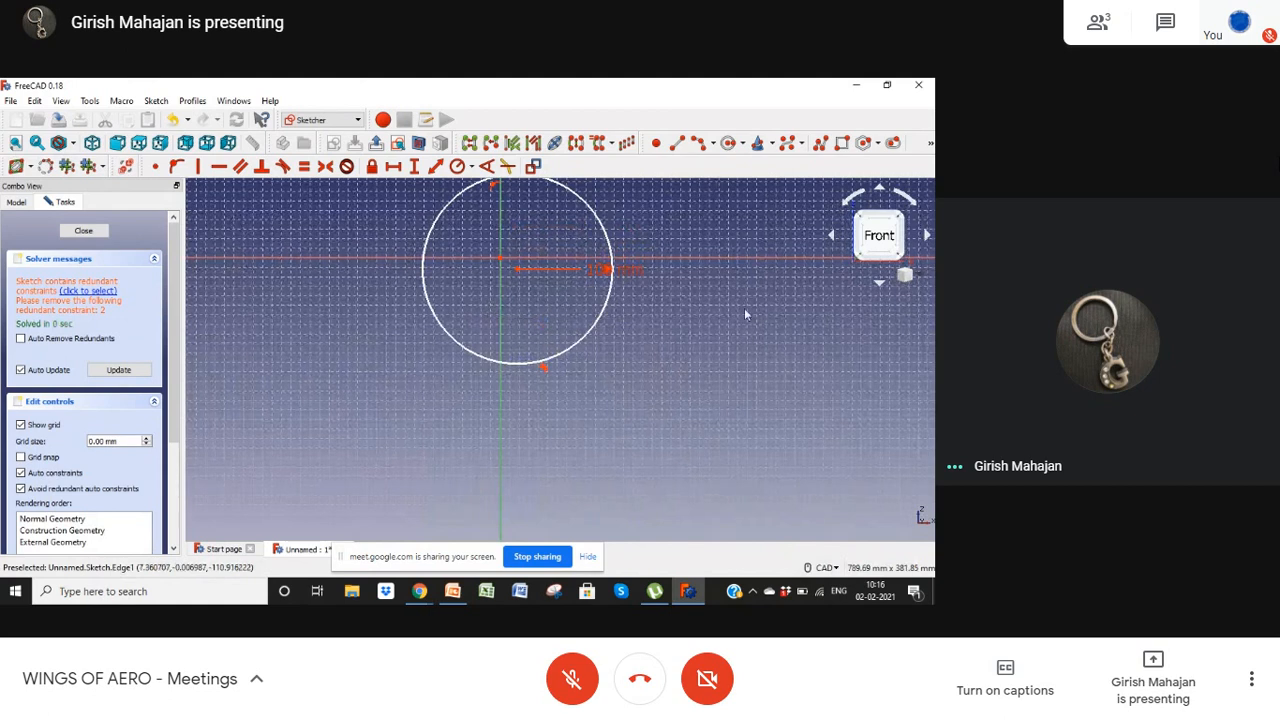
Step: Undo the recent edits back to the lone 100 mm circle, and constrain its centre to the sketch origin
scroll(744, 312, down, 3)
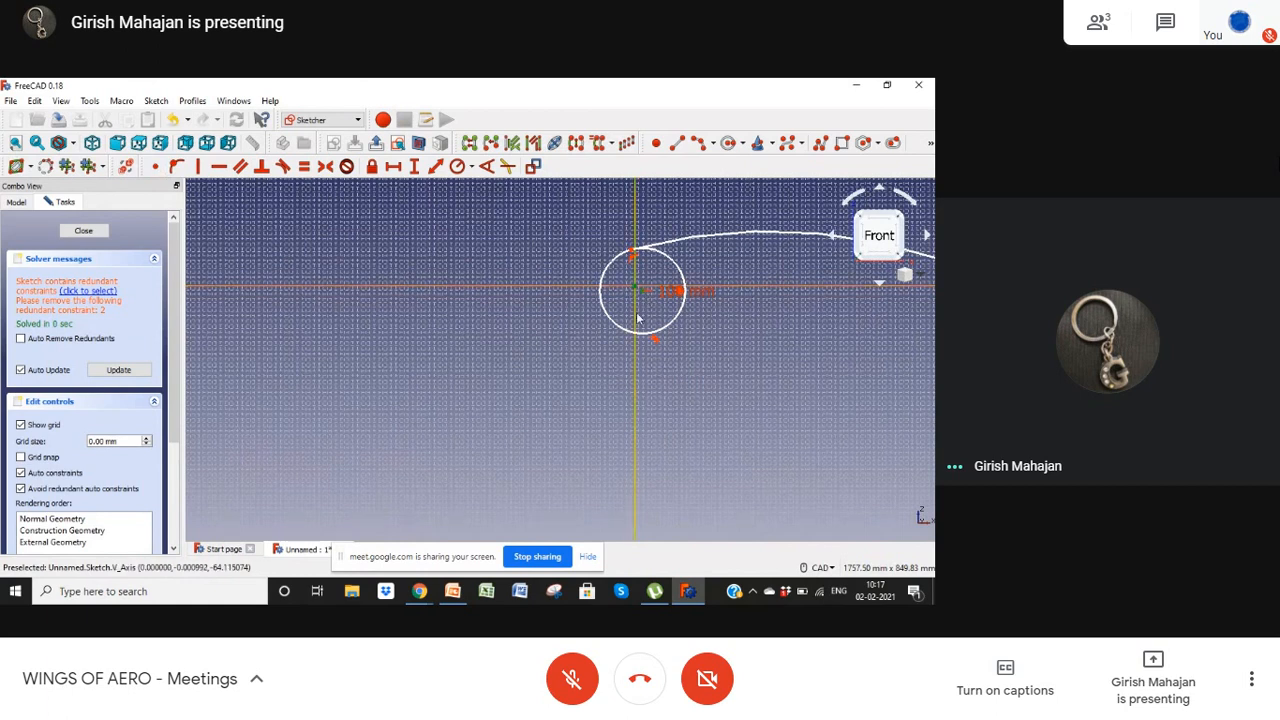
key(ctrl+z)
key(ctrl+z)
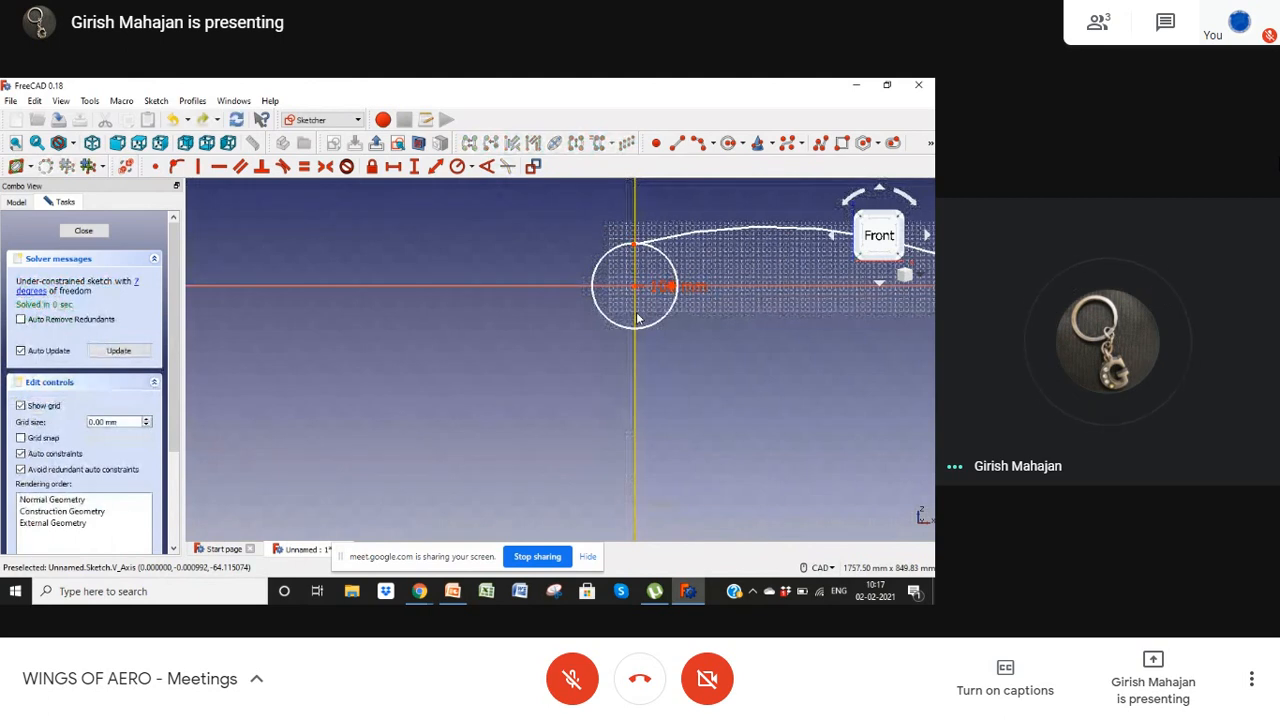
key(ctrl+z)
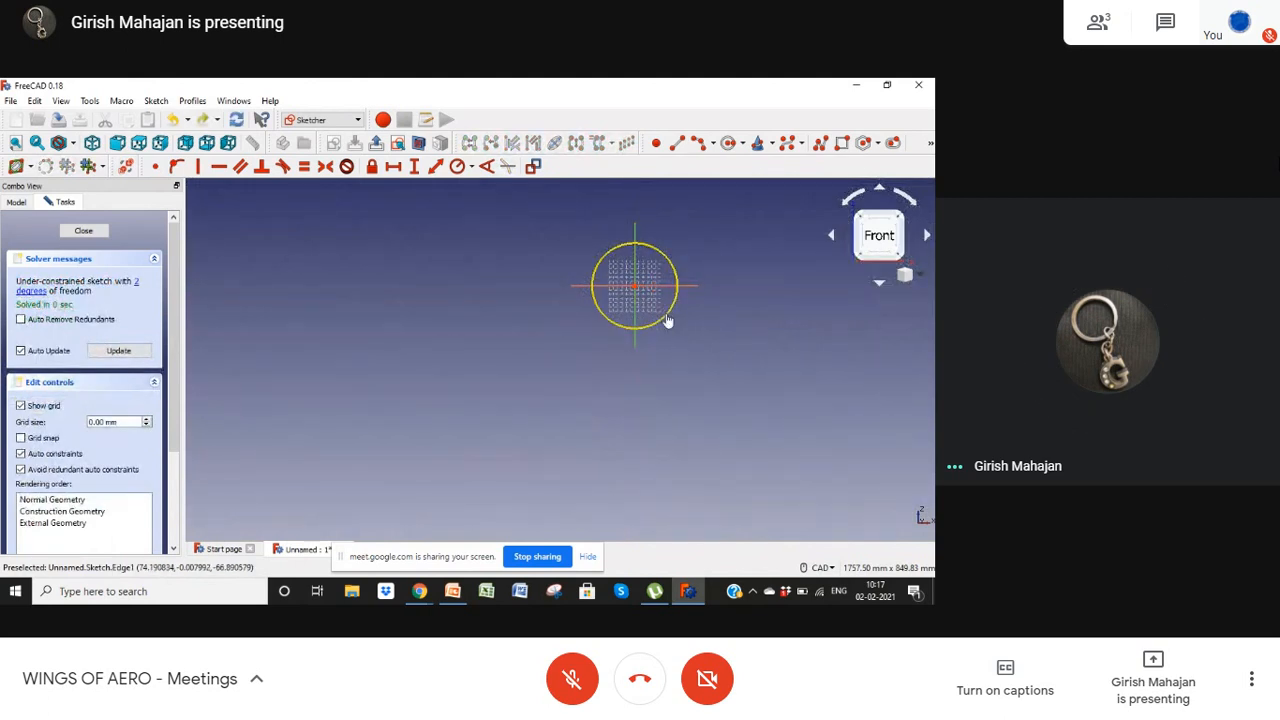
drag(668, 320, 674, 337)
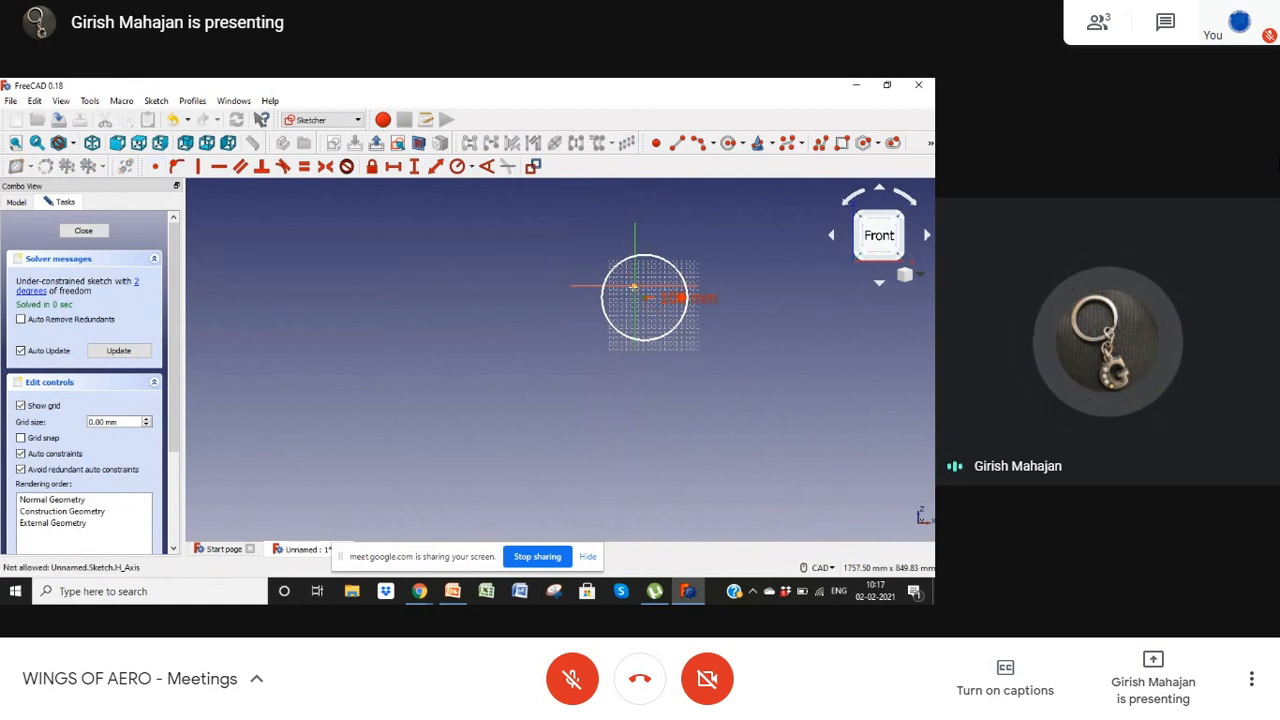
click(635, 290)
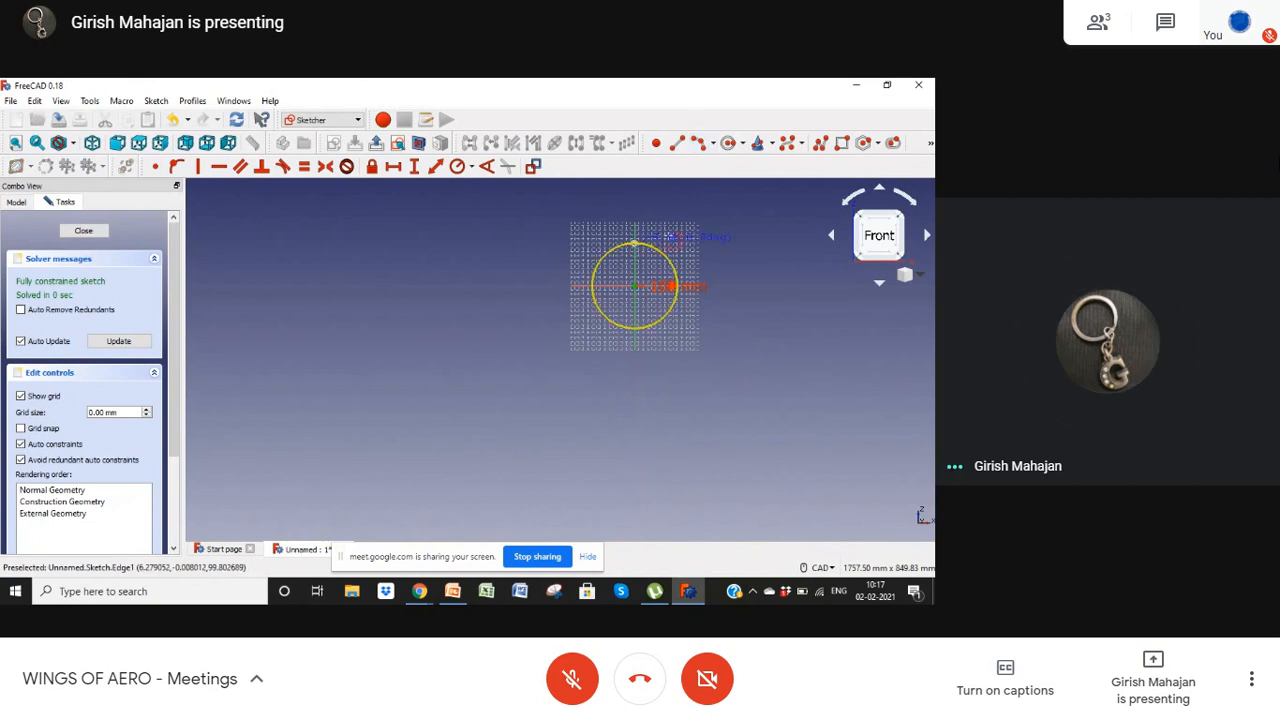
Step: Sketch an upward-bulging three-point arc from the circle's top to a point about 640 mm right of the origin, just below the horizontal axis
click(770, 268)
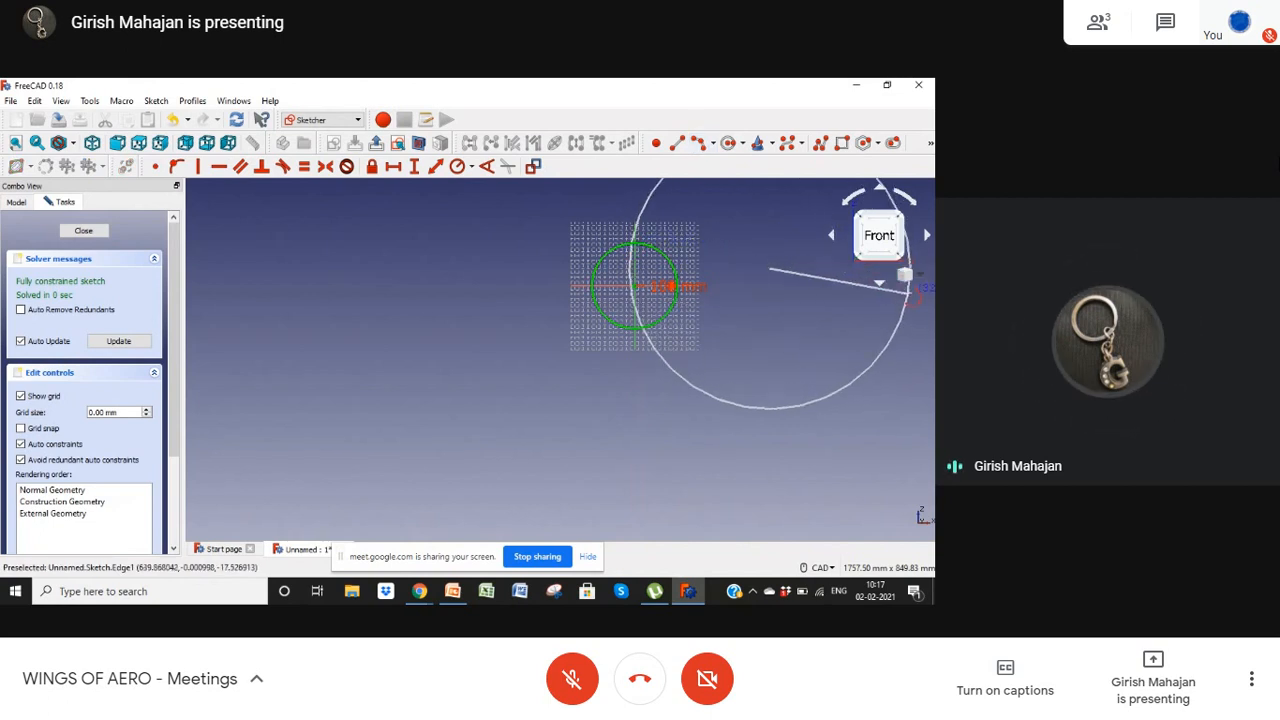
click(908, 297)
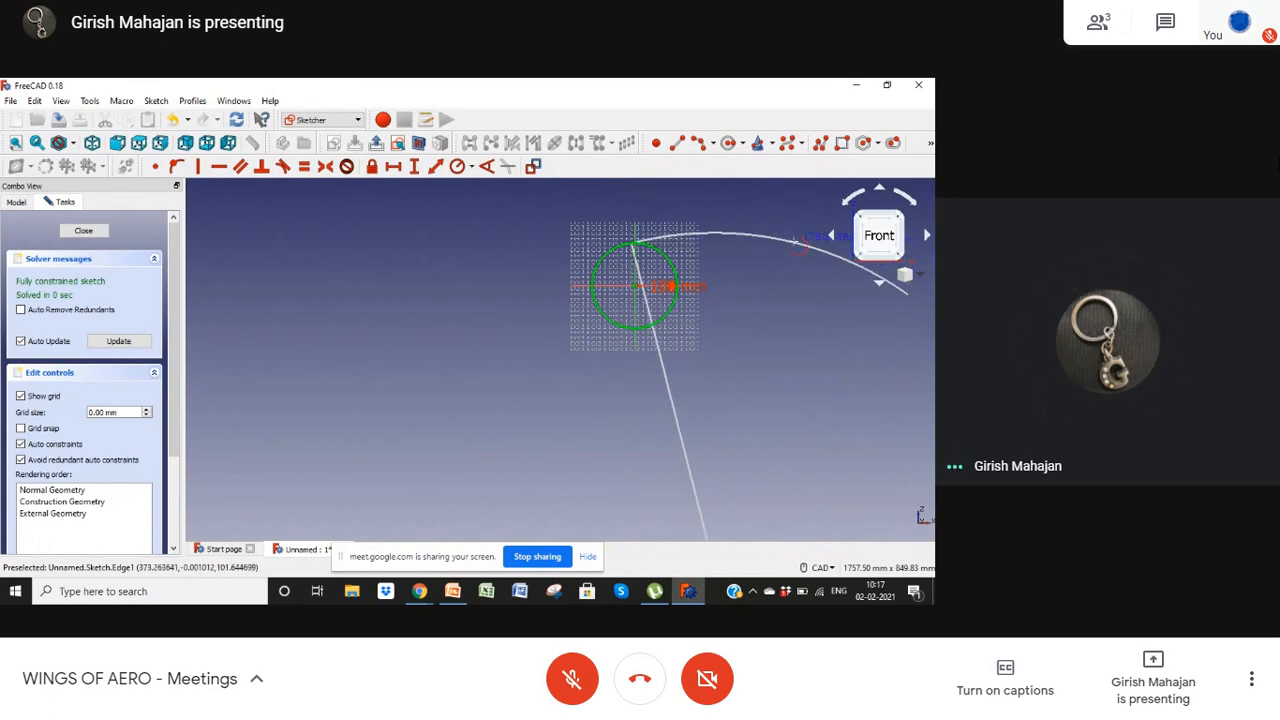
click(632, 244)
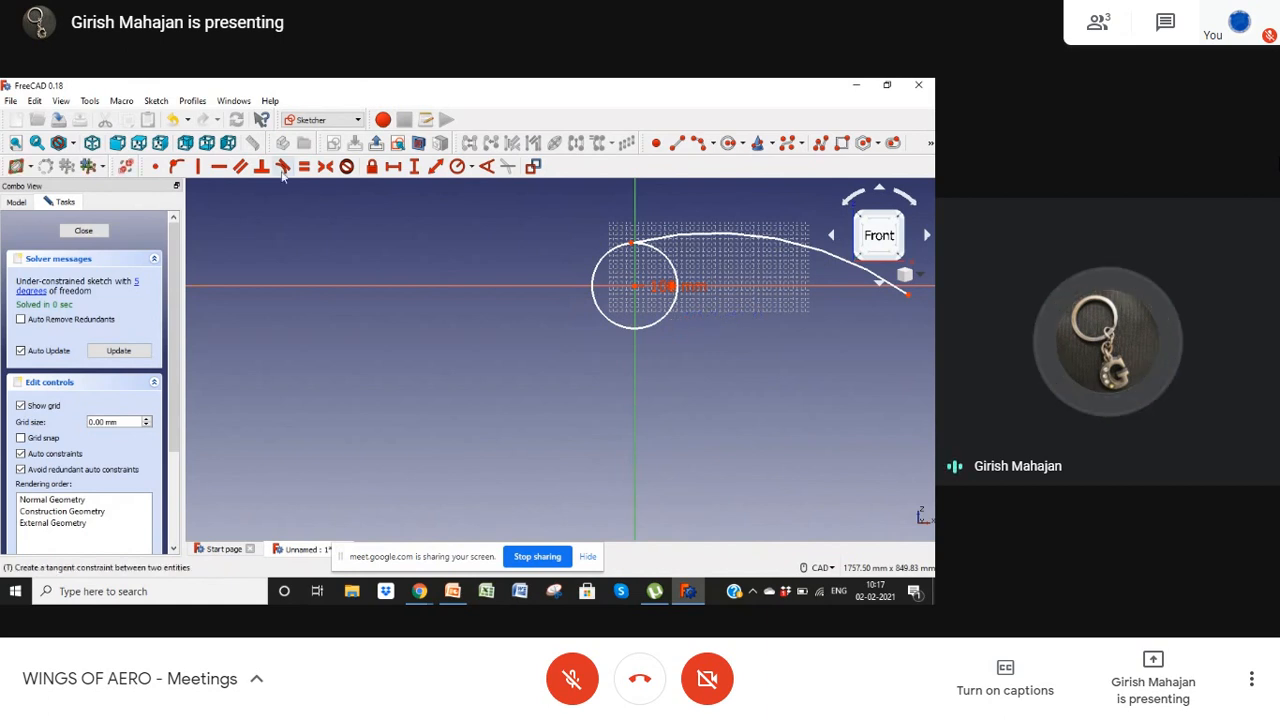
Step: Apply a tangent constraint between the new arc and the circle
click(282, 172)
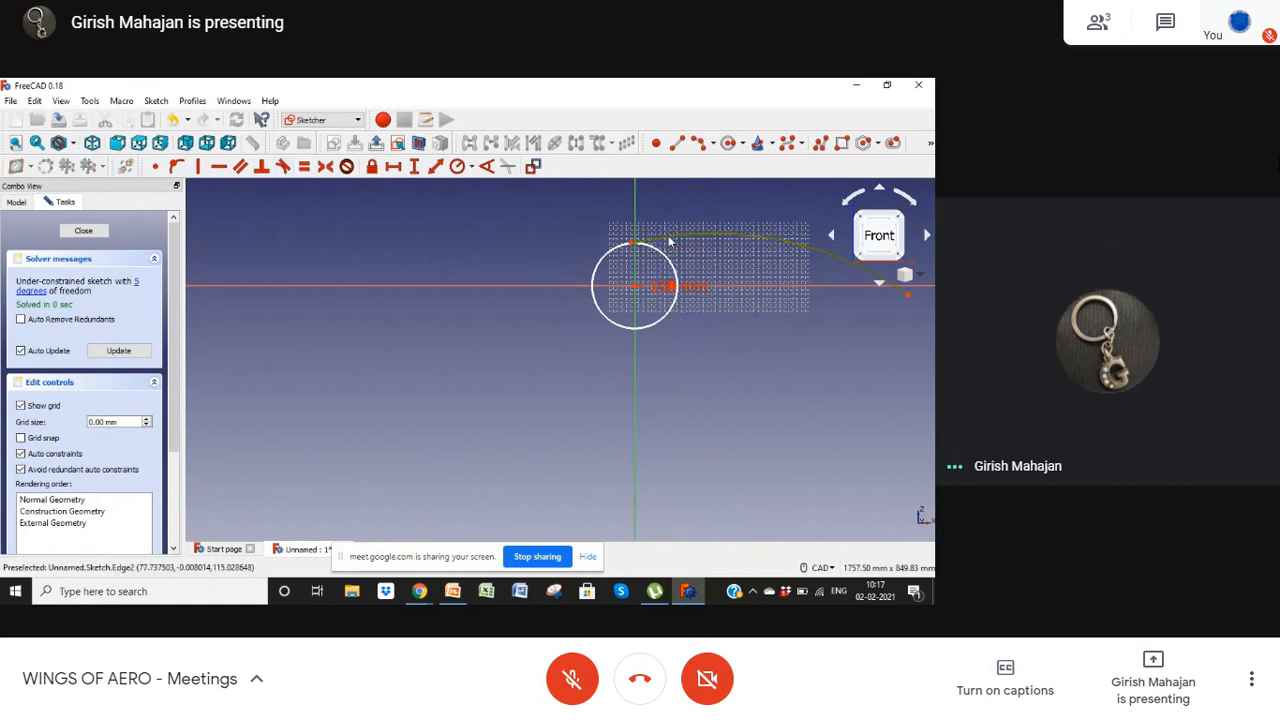
click(670, 241)
click(662, 256)
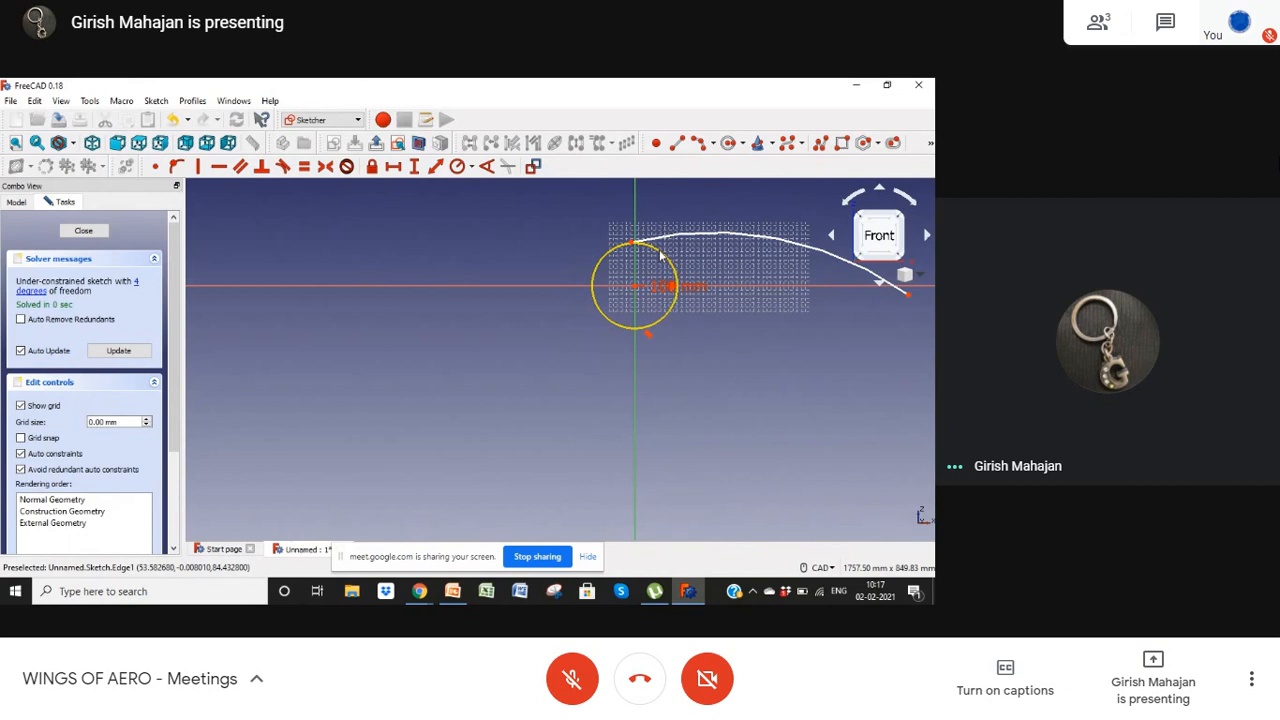
right_click(361, 300)
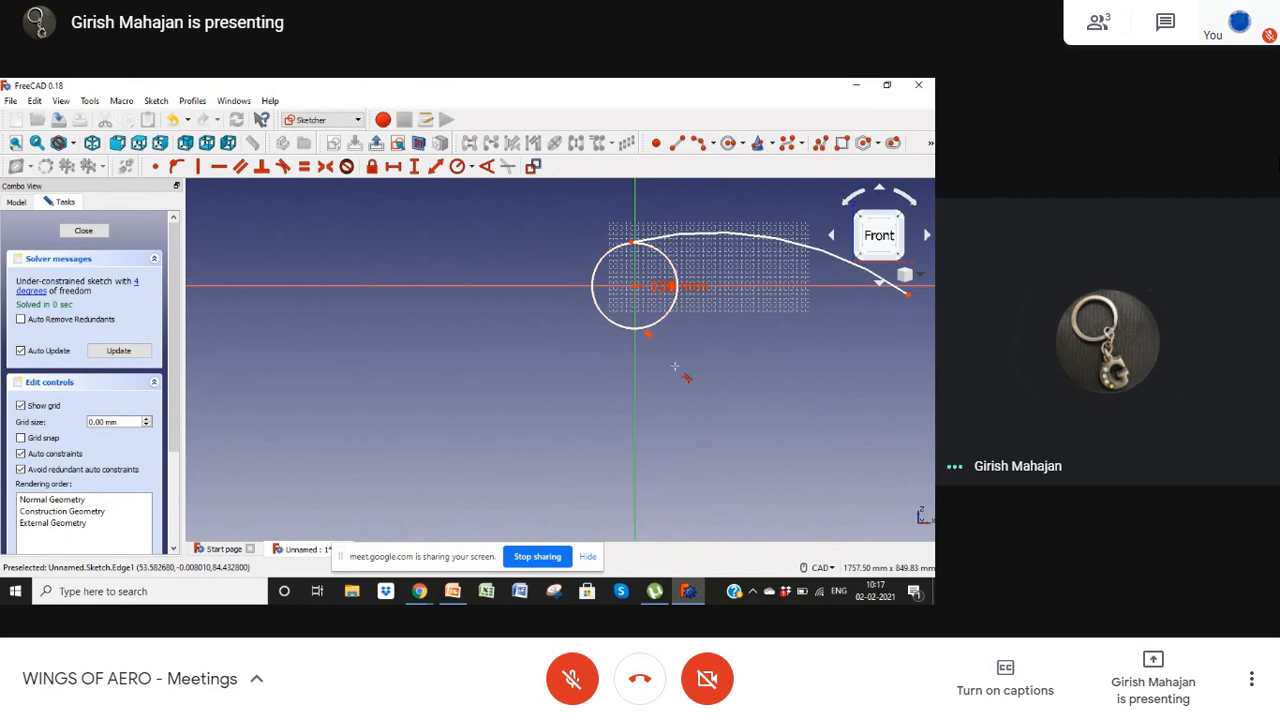
Step: Constrain the horizontal distance from the circle's centre to the arc's right endpoint to 1000 mm
scroll(728, 330, up, 3)
scroll(728, 330, down, 3)
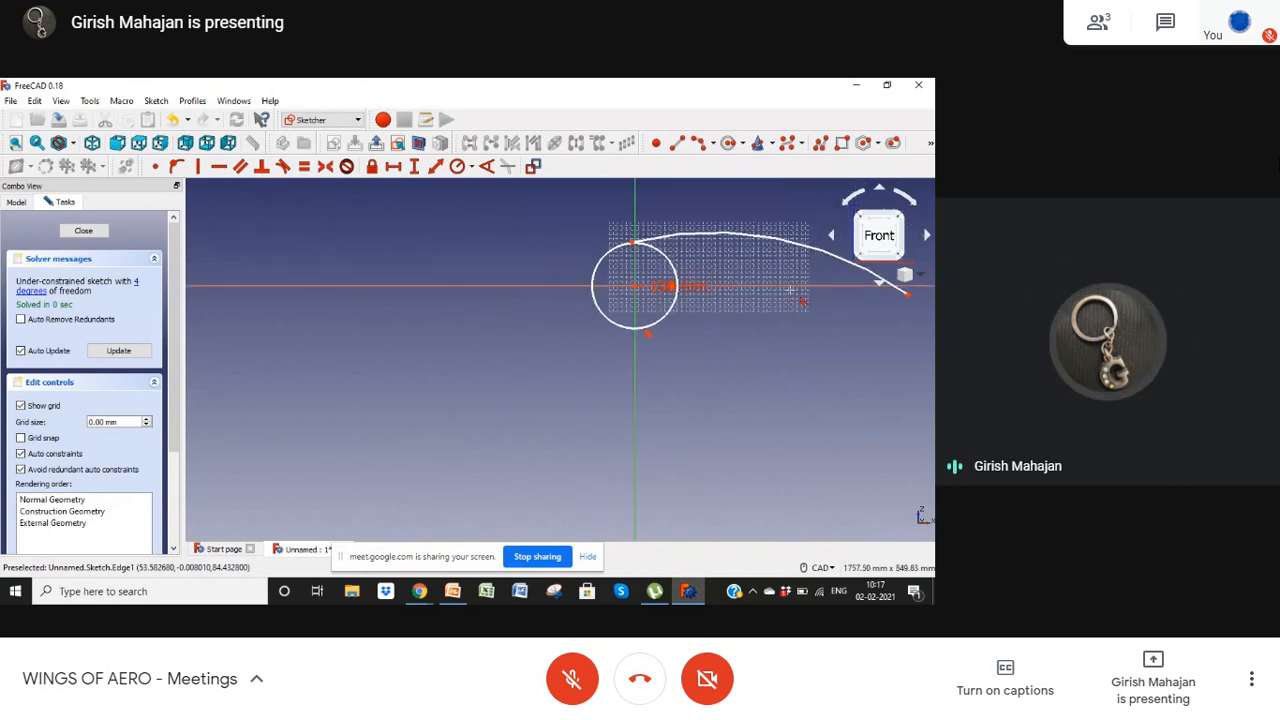
scroll(789, 289, down, 2)
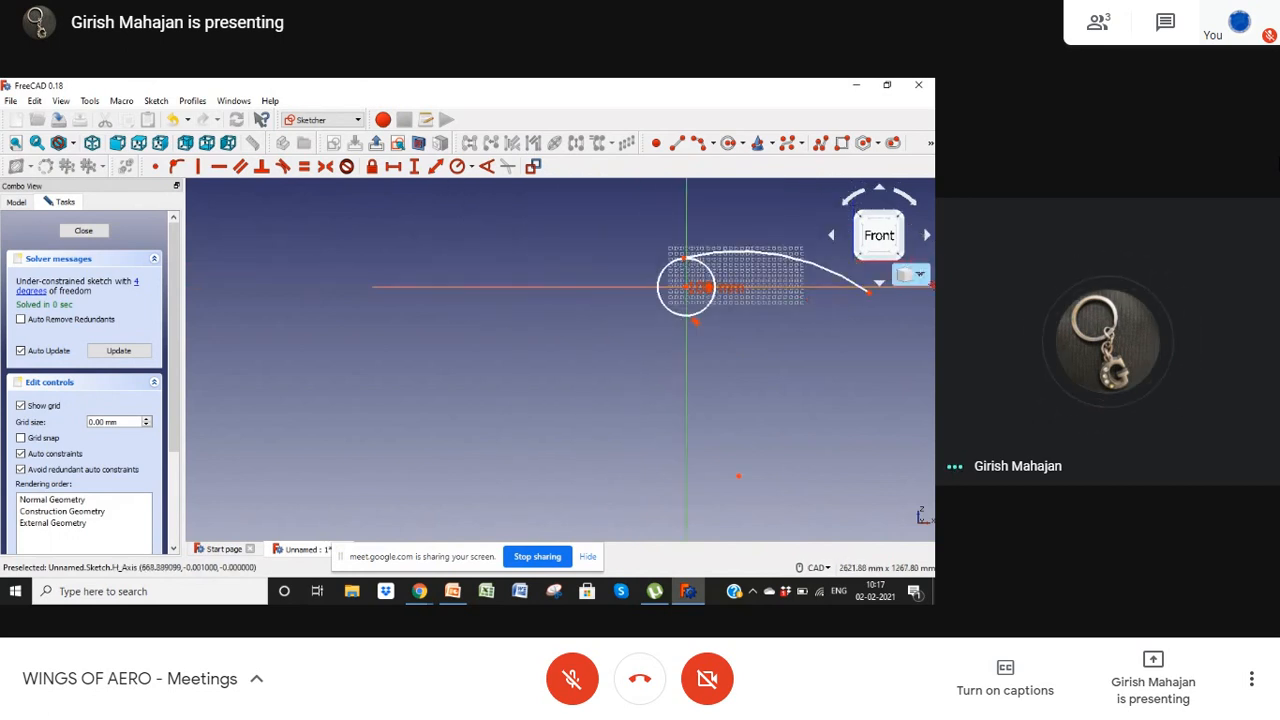
click(912, 276)
click(899, 336)
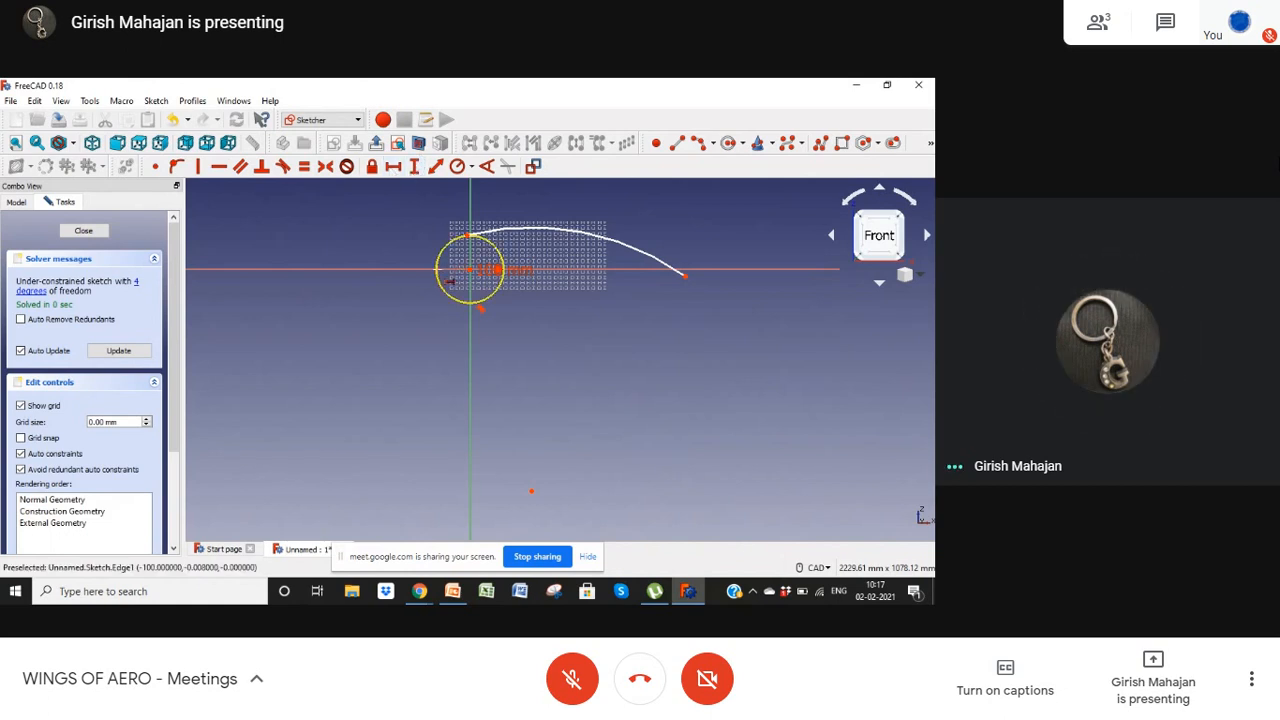
click(450, 282)
click(608, 293)
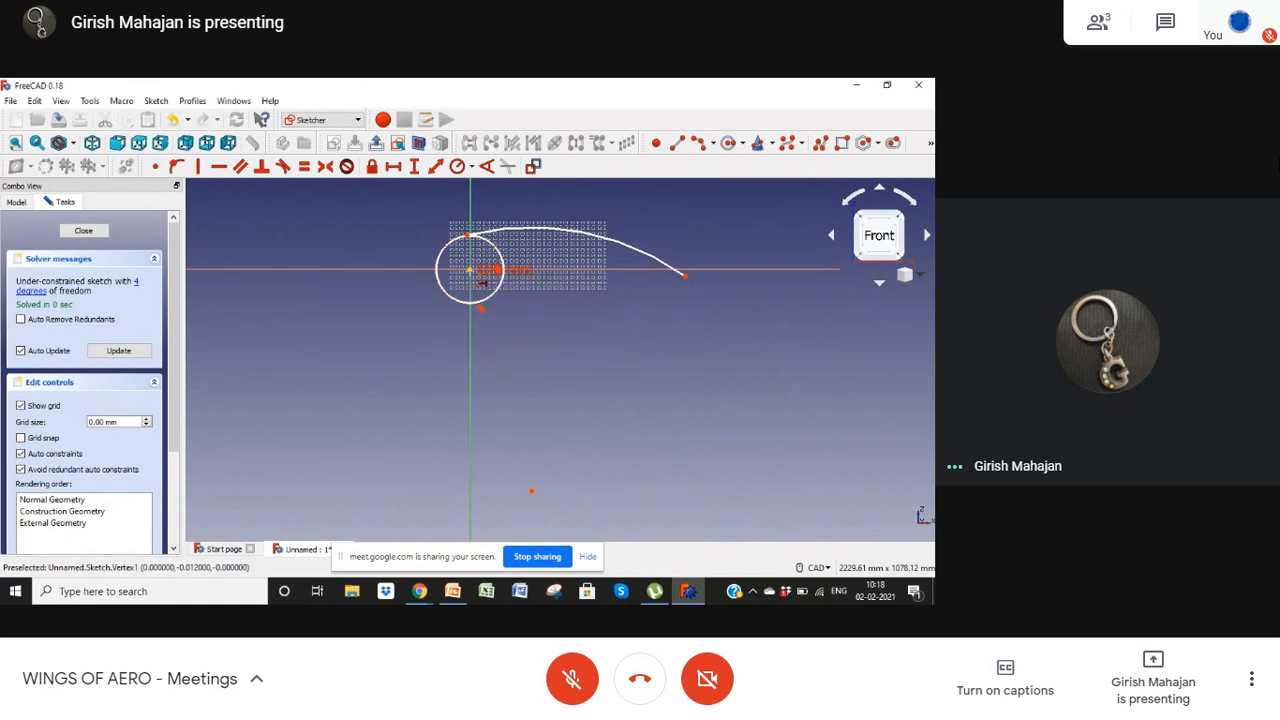
click(686, 283)
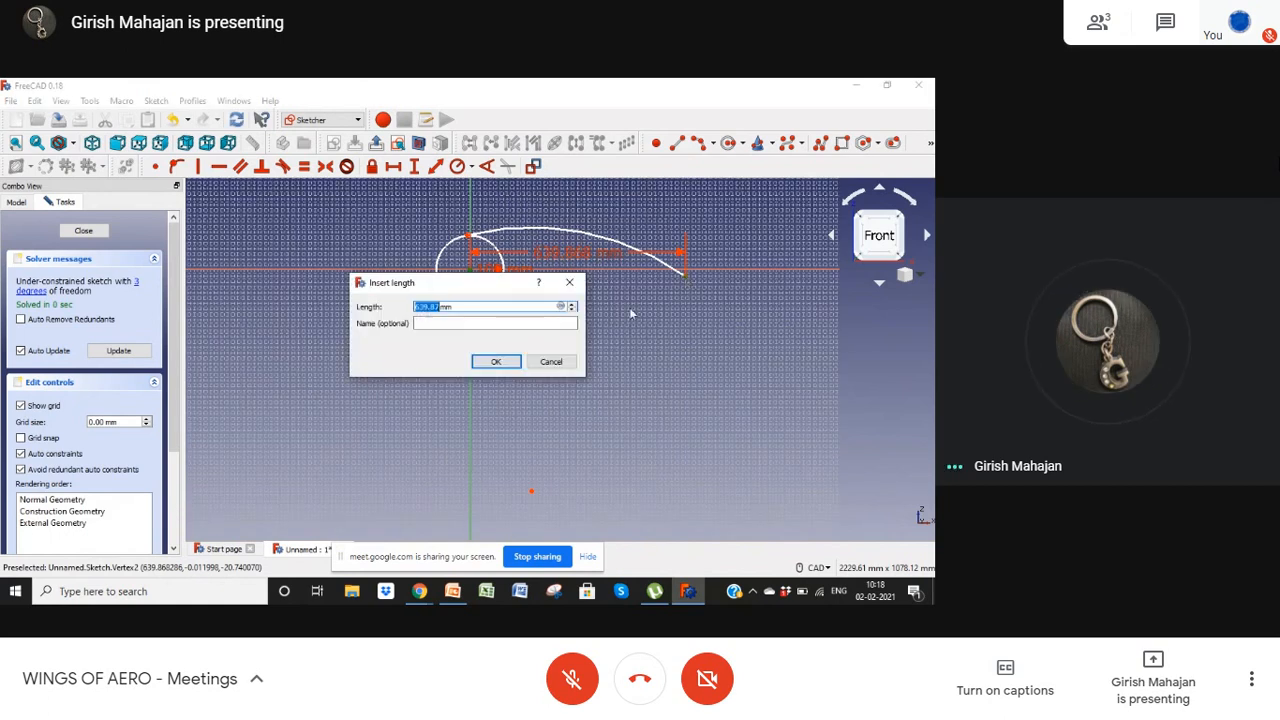
text(1000)
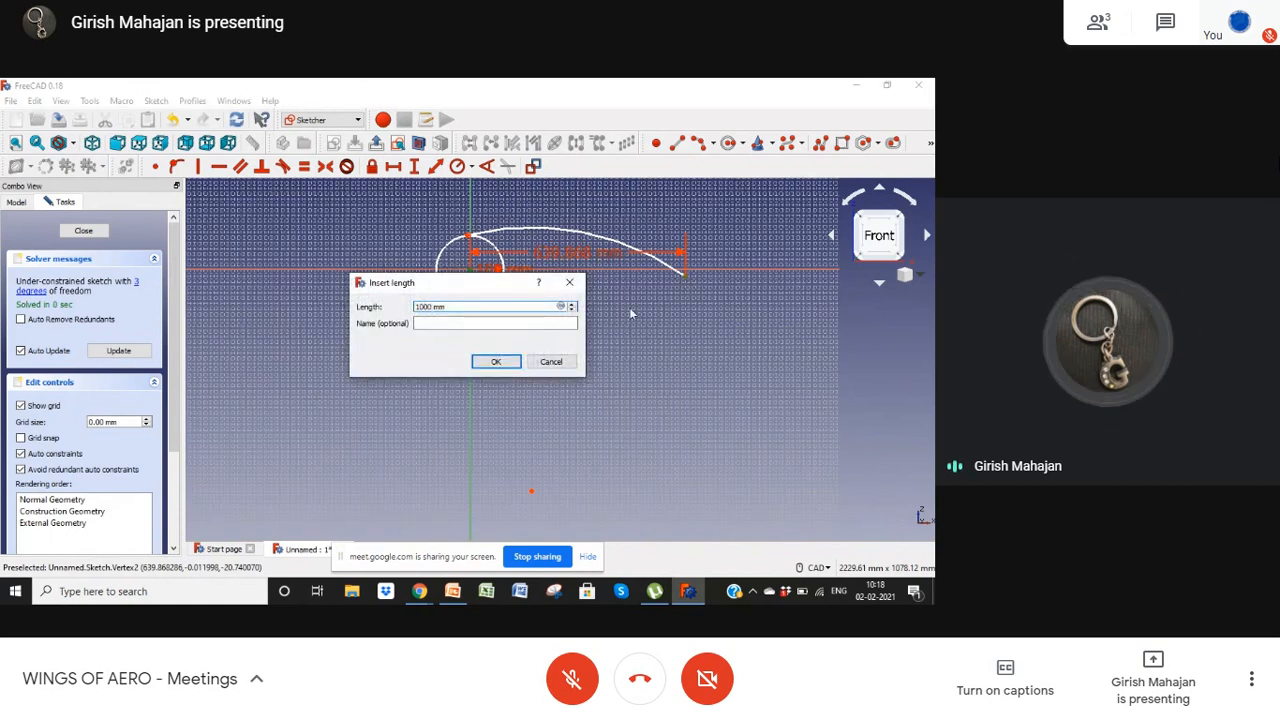
key(Return)
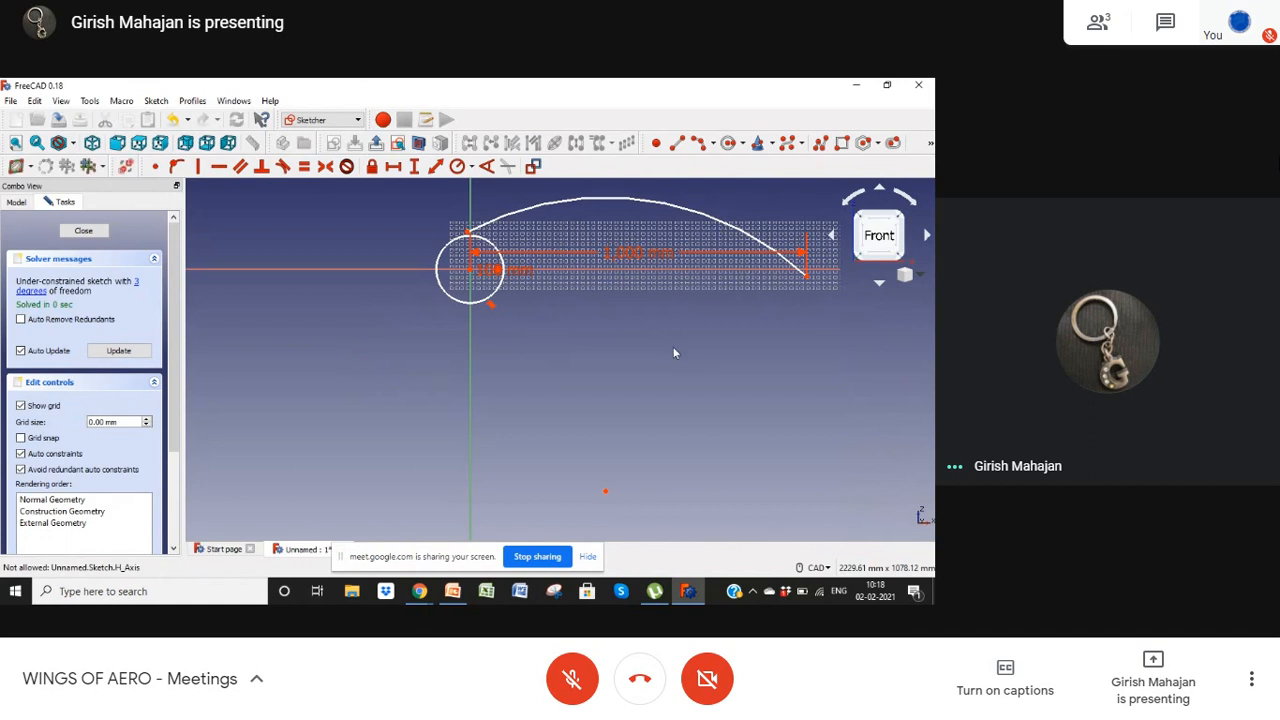
Step: Set the arc endpoint's horizontal distance to 900 mm, and move the endpoint to about 13 mm above the horizontal axis
double_click(622, 258)
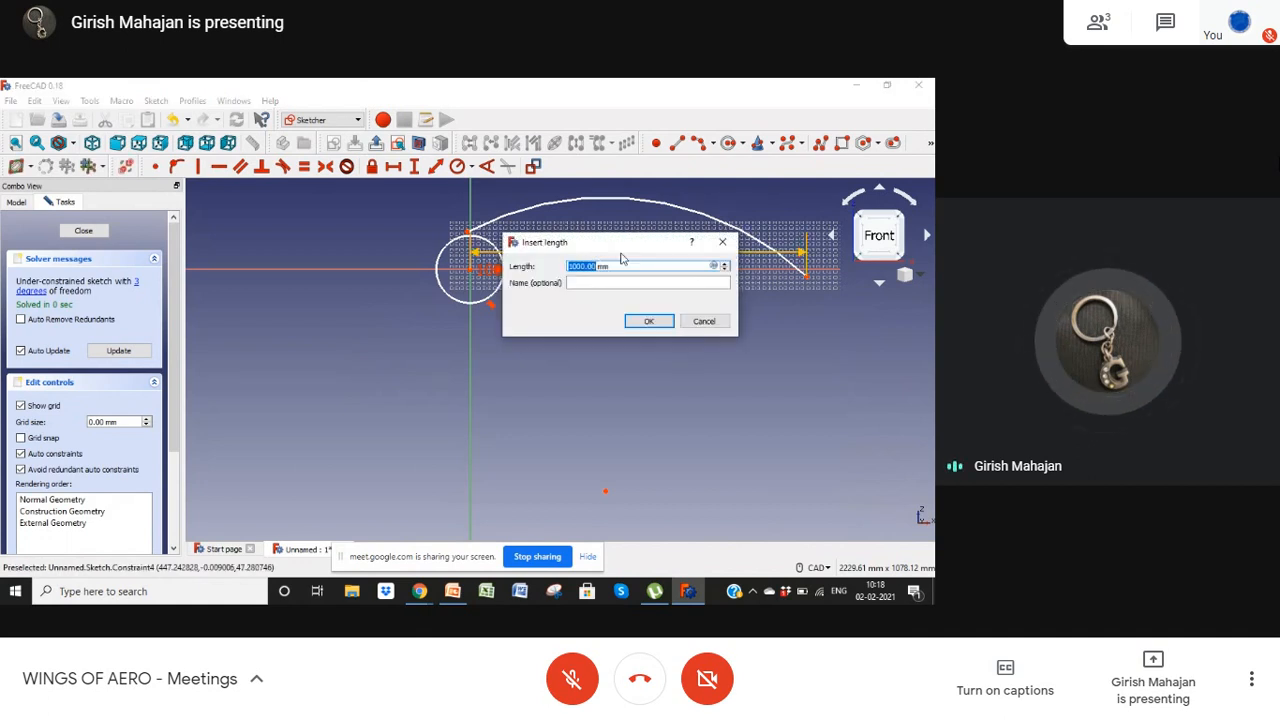
text(900)
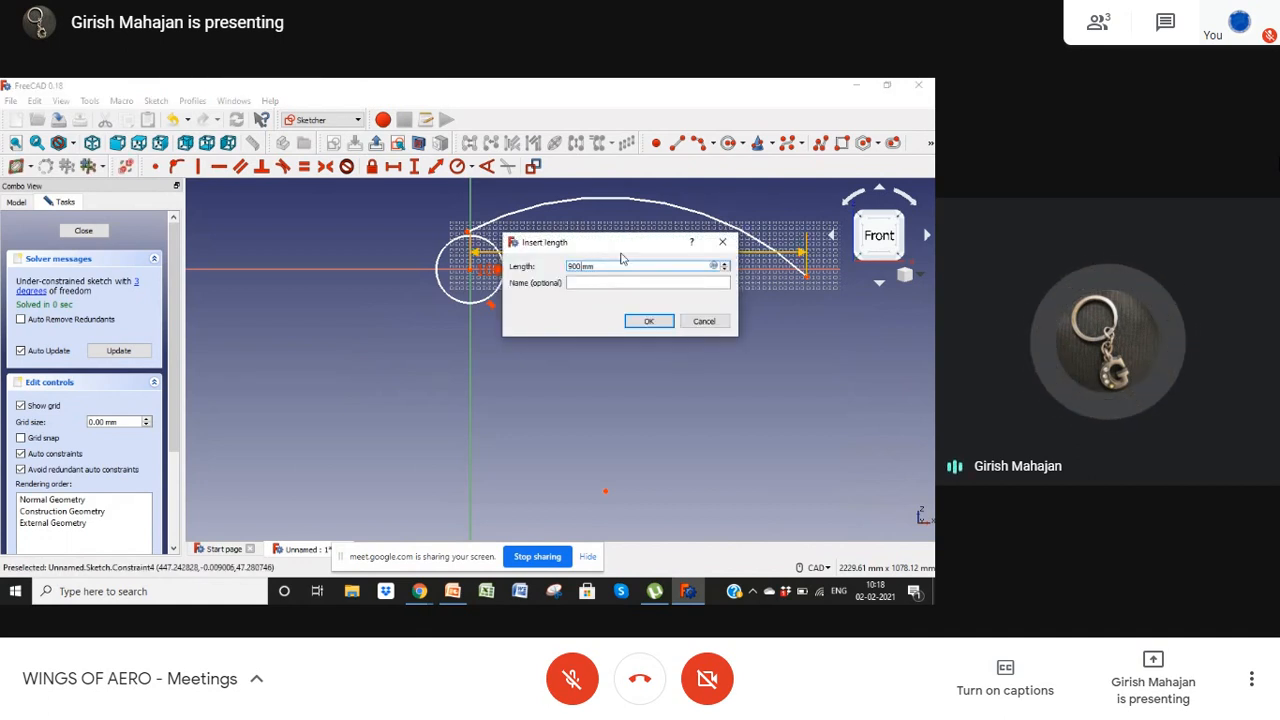
key(Return)
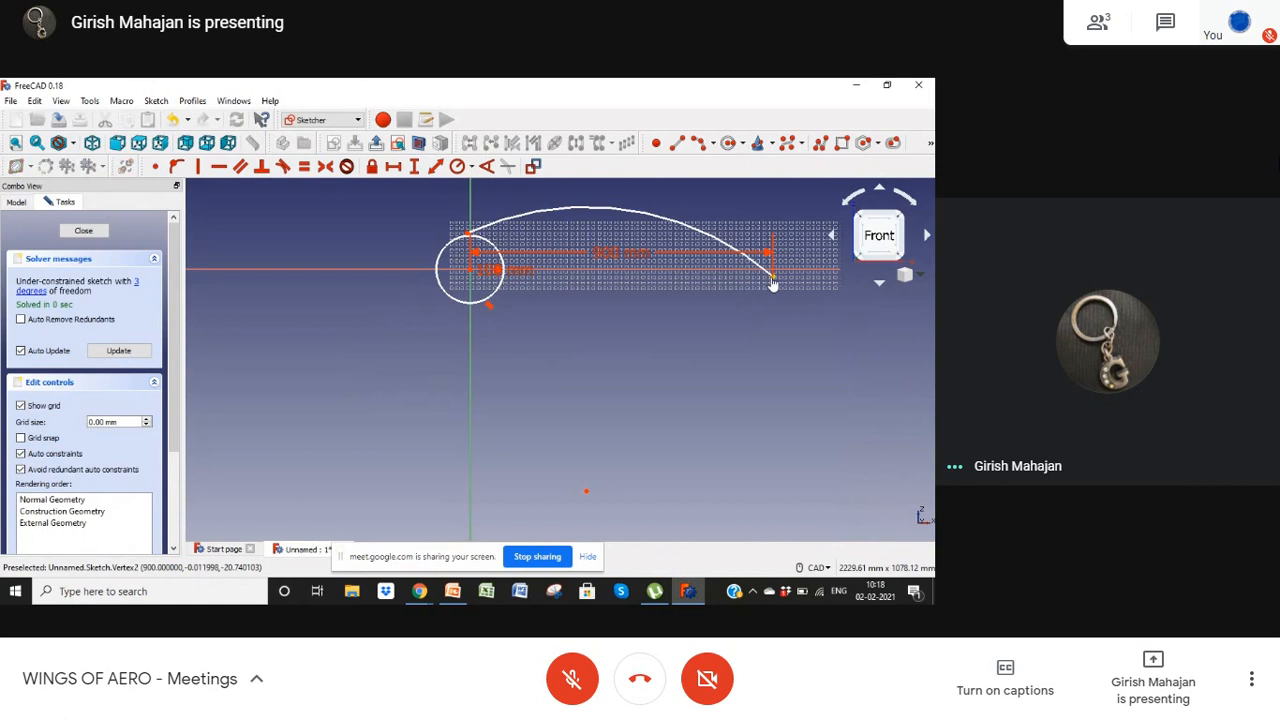
drag(773, 285, 776, 268)
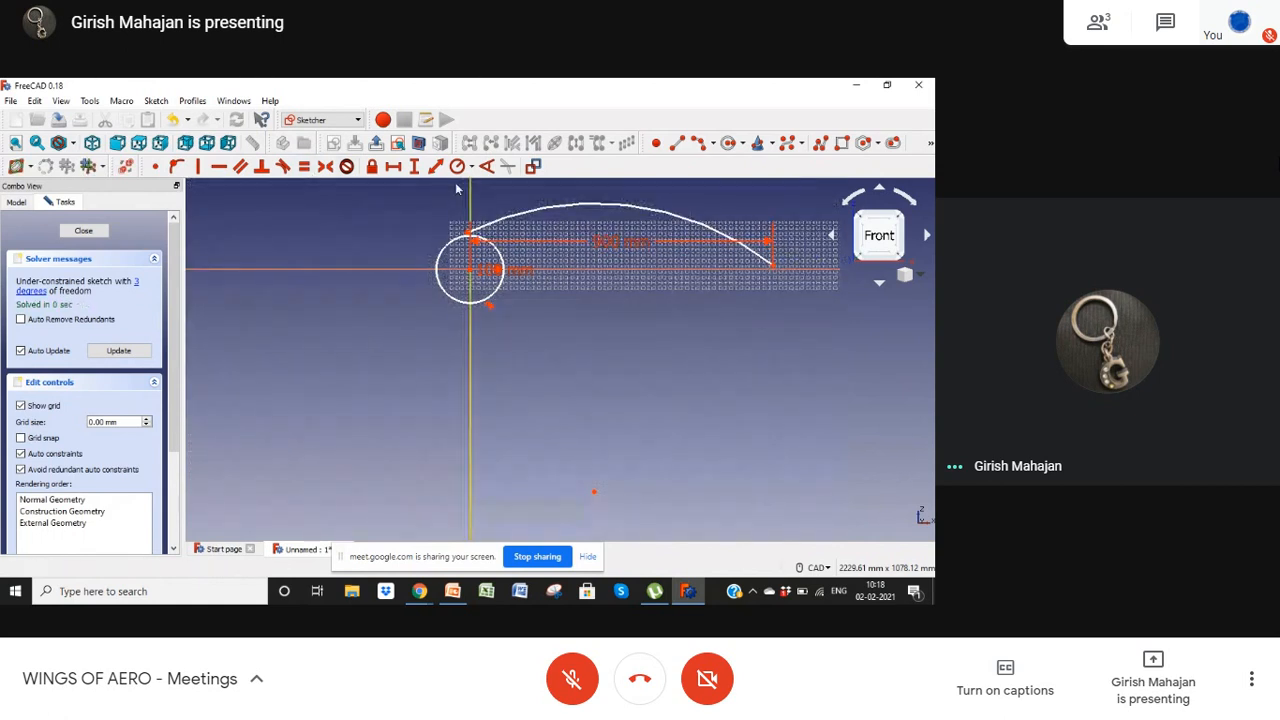
Step: Constrain the vertical distance between the circle's centre and the upper arc's right endpoint to 0 mm
click(414, 167)
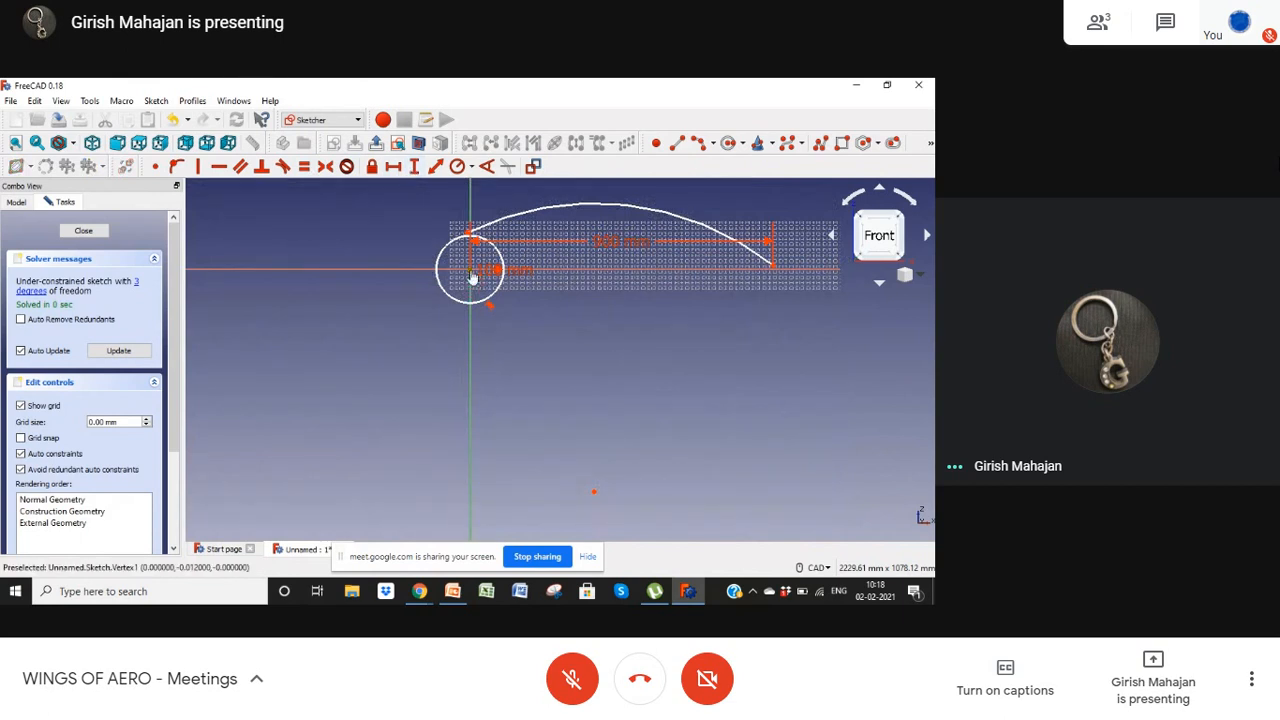
click(471, 276)
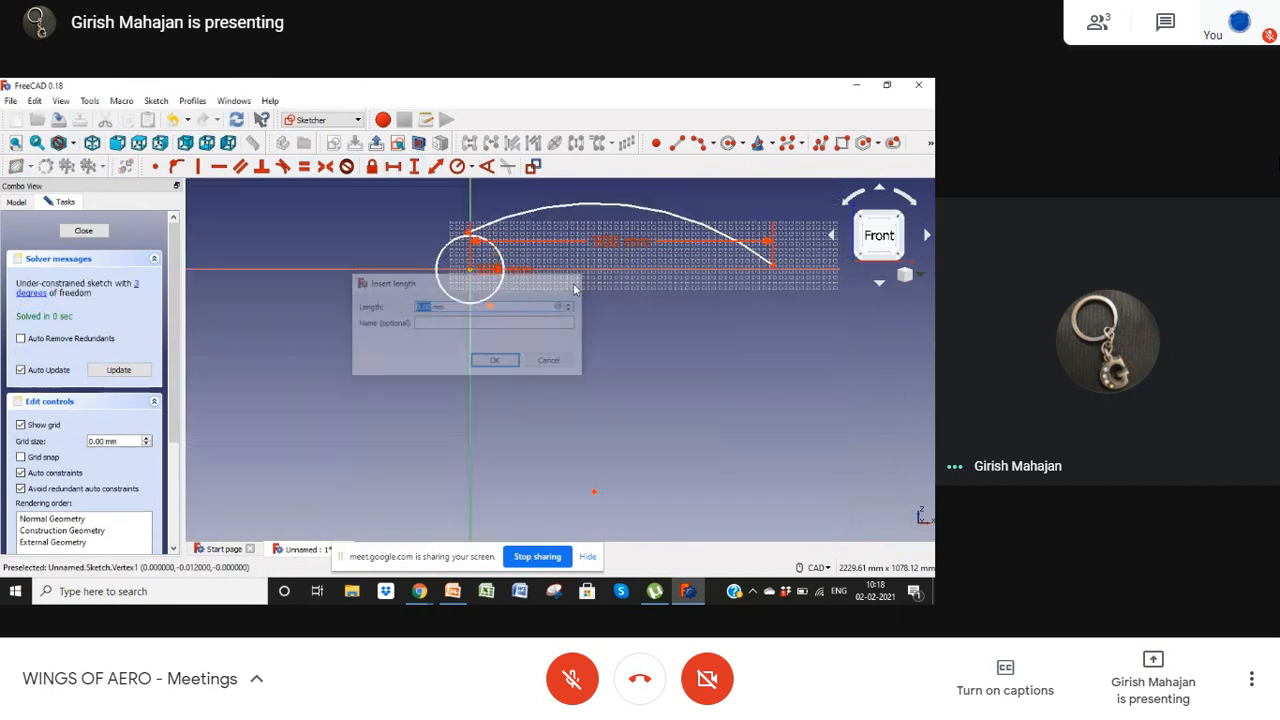
key(Escape)
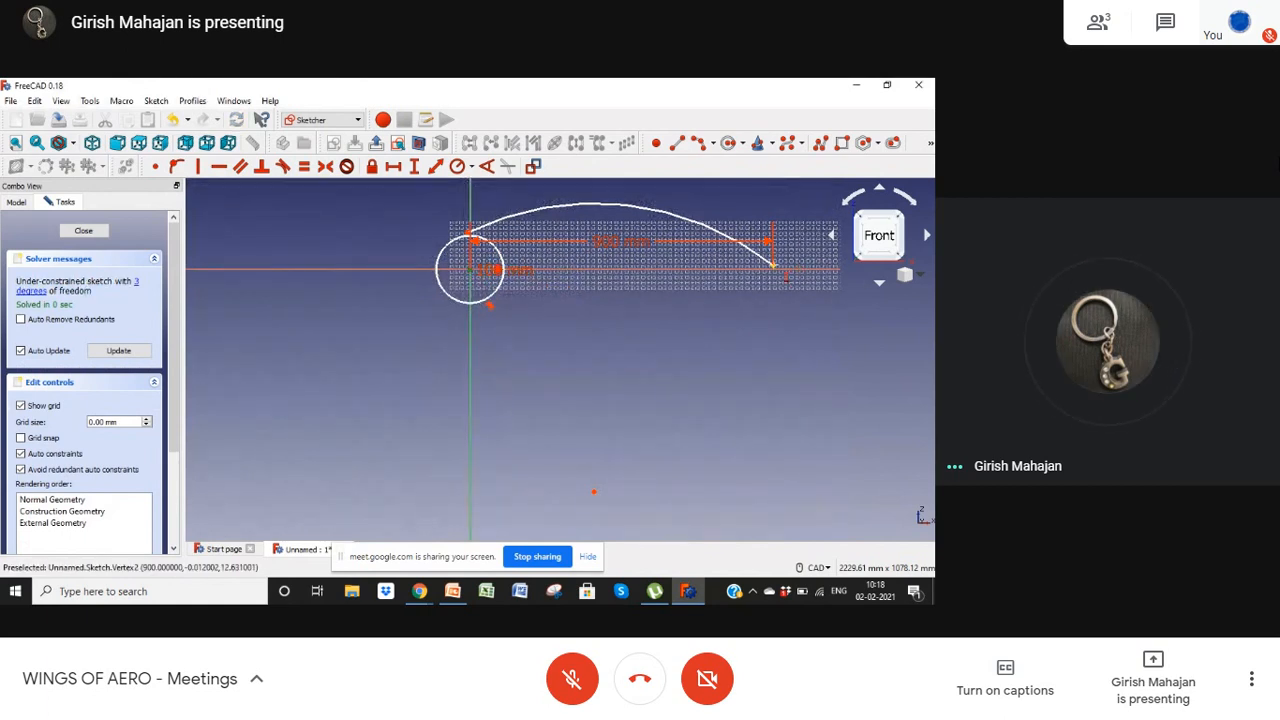
click(773, 266)
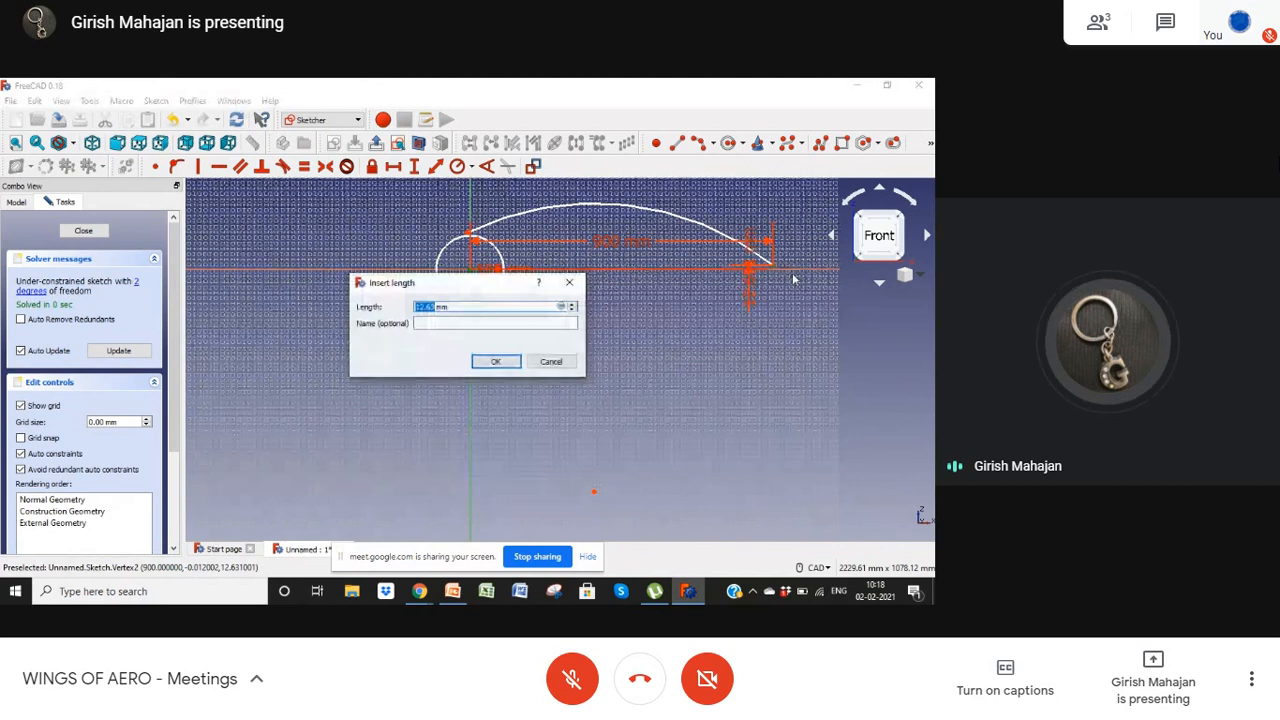
key(Return)
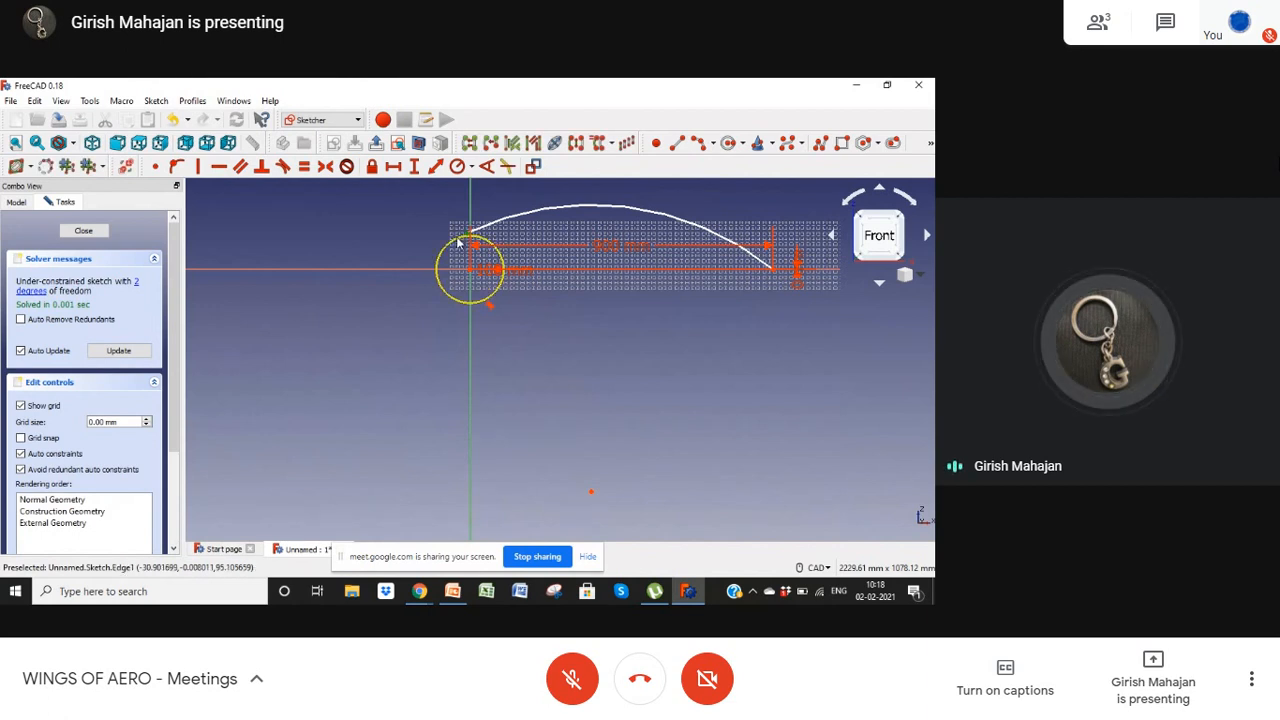
Step: Constrain the upper arc's left end onto the circle, and flatten the arc by moving its centre well below the profile
click(175, 167)
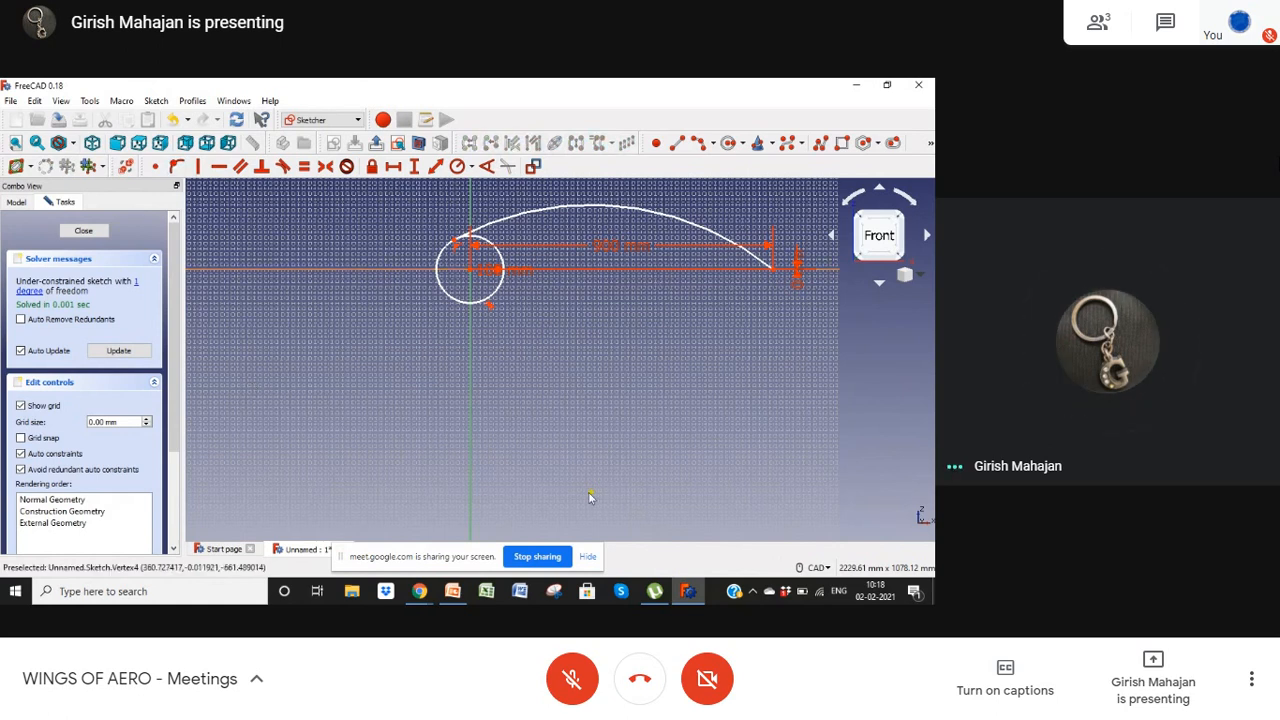
mouse_move(591, 495)
mouse_down()
mouse_move(600, 449)
mouse_move(588, 518)
mouse_up()
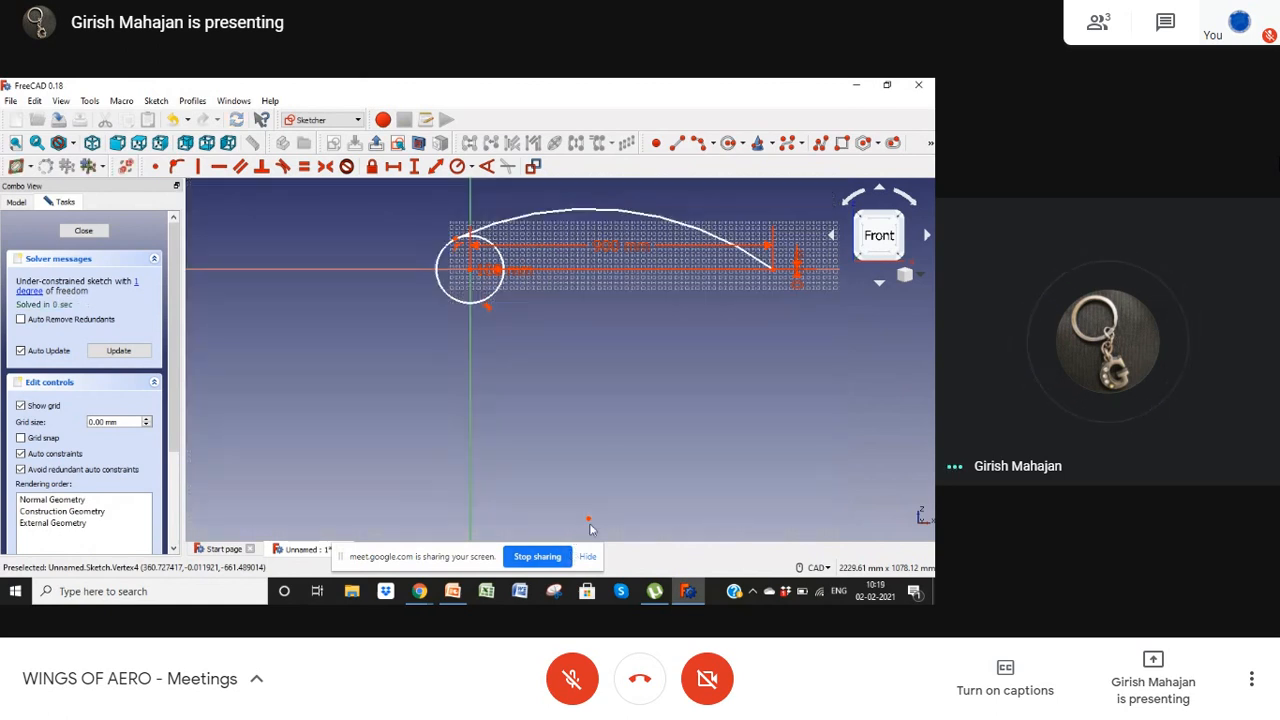
mouse_move(590, 521)
mouse_down()
mouse_move(575, 522)
mouse_move(551, 377)
mouse_move(563, 346)
mouse_move(553, 438)
mouse_move(565, 603)
mouse_up()
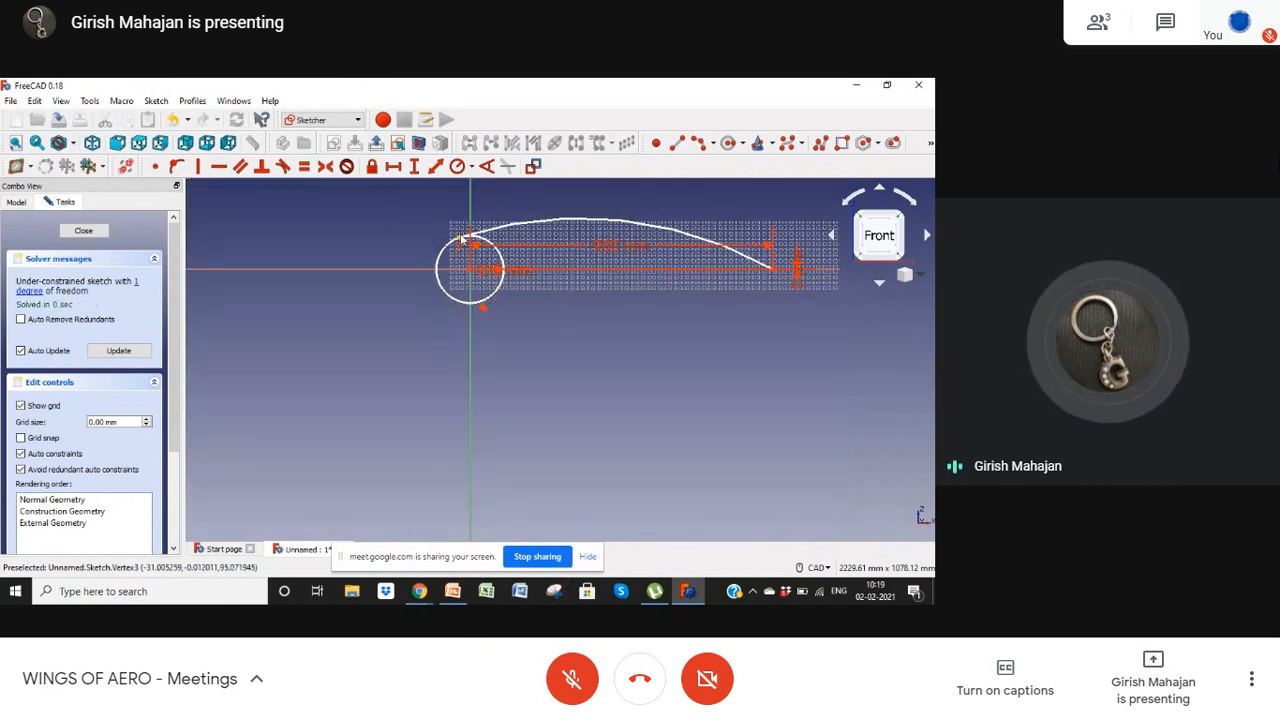
drag(461, 240, 474, 244)
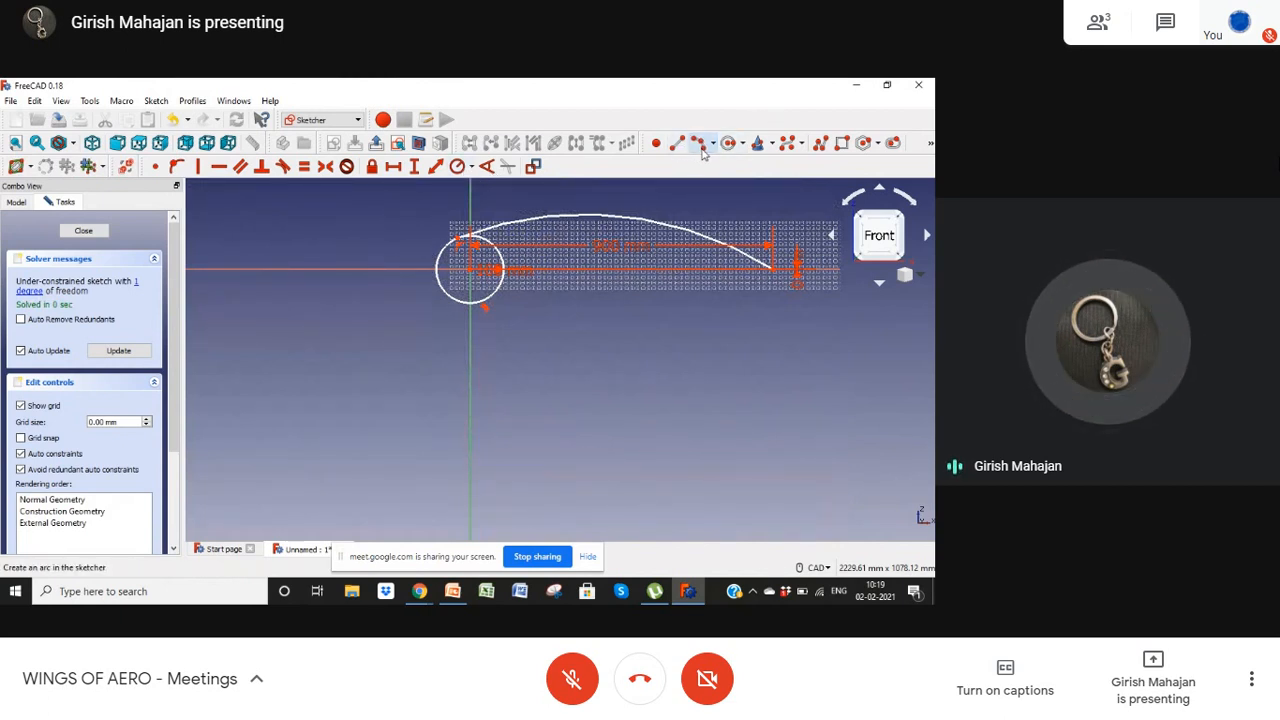
Step: Sketch a downward-bulging three-point arc from the circle's bottom to the upper arc's right endpoint
click(700, 145)
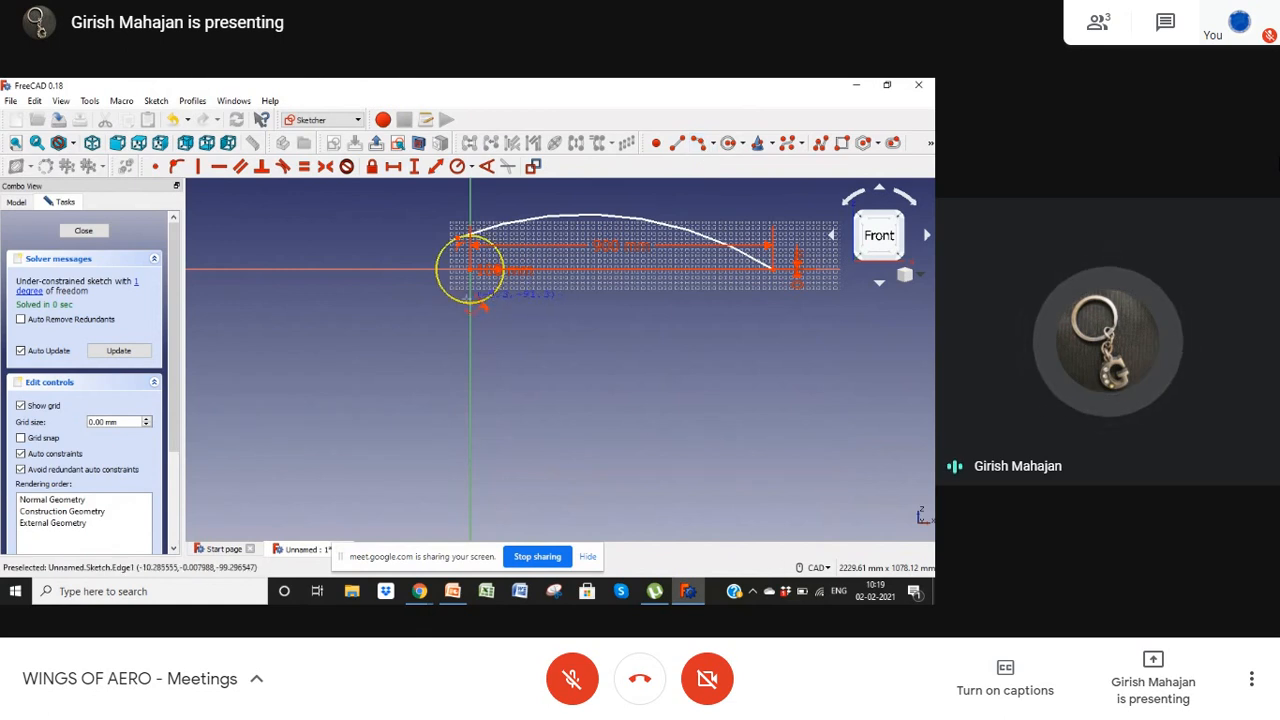
click(470, 310)
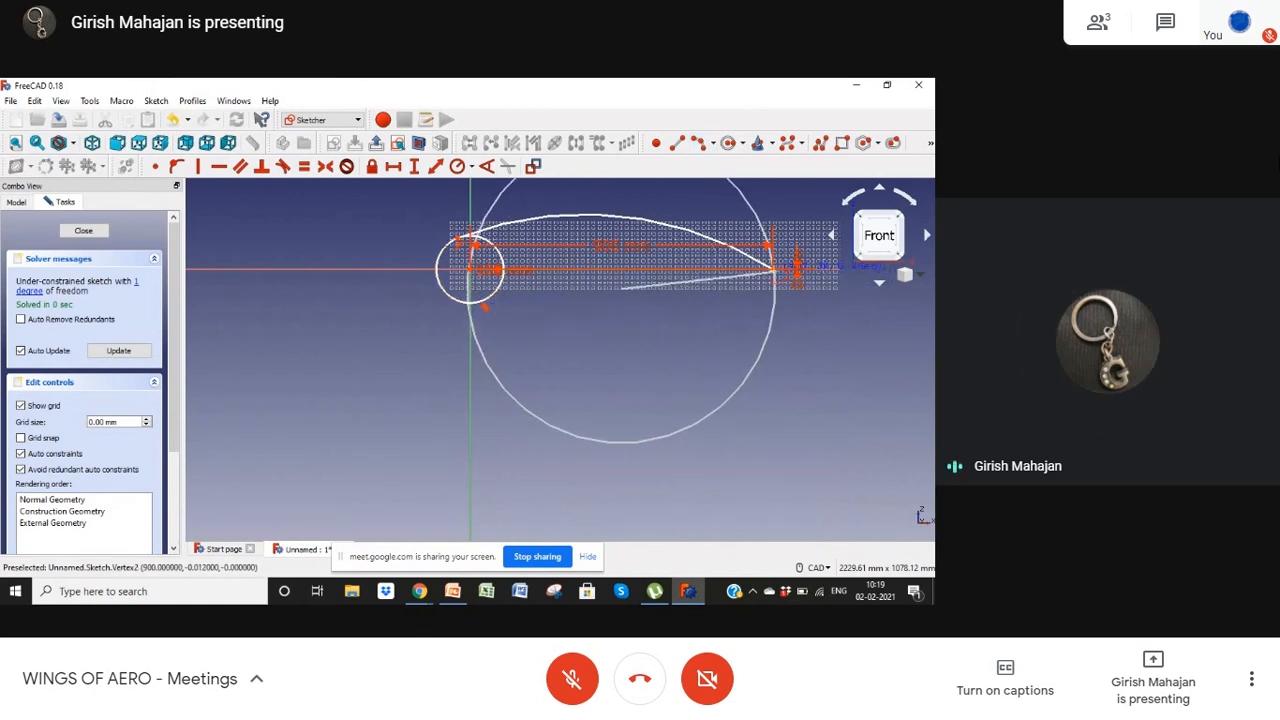
click(772, 270)
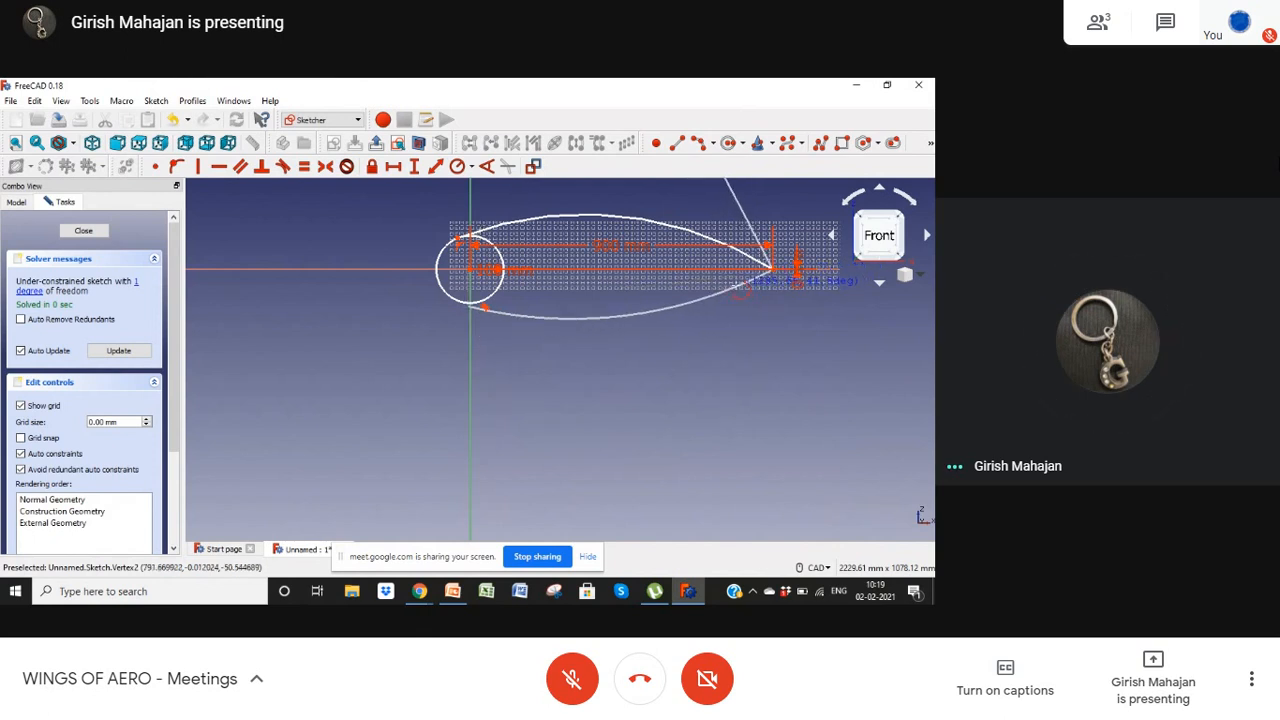
click(739, 289)
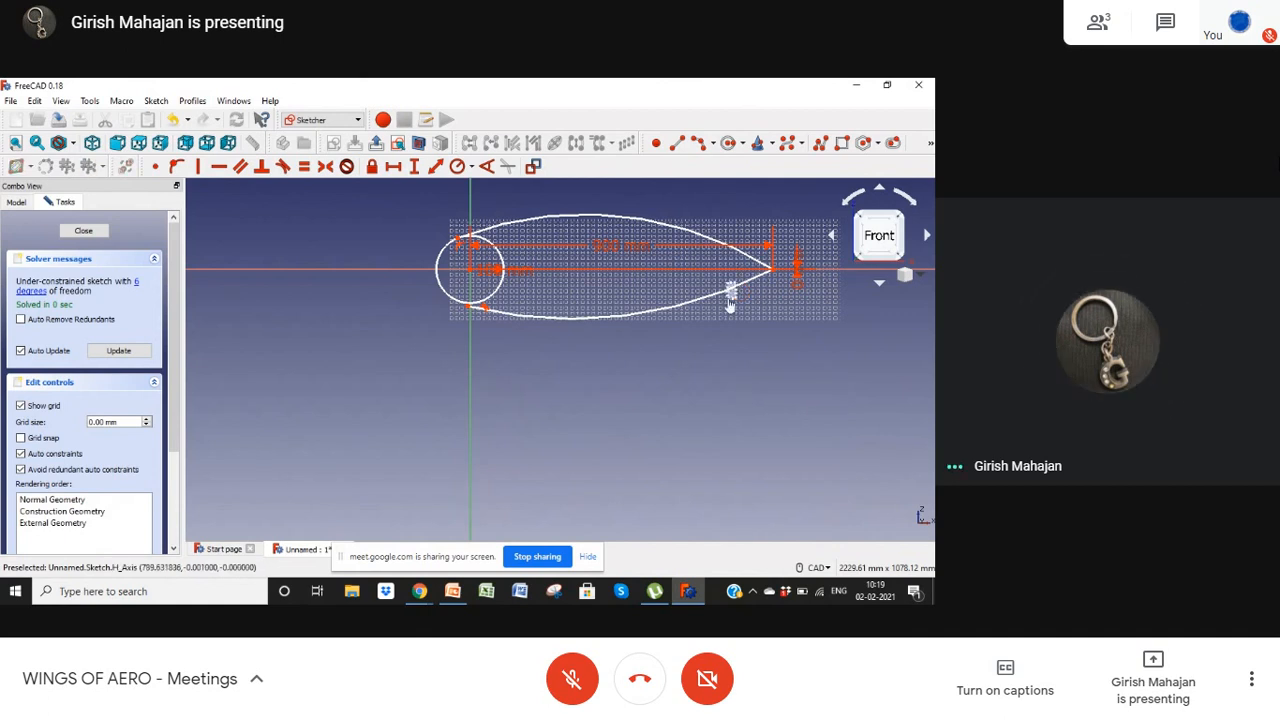
key(Escape)
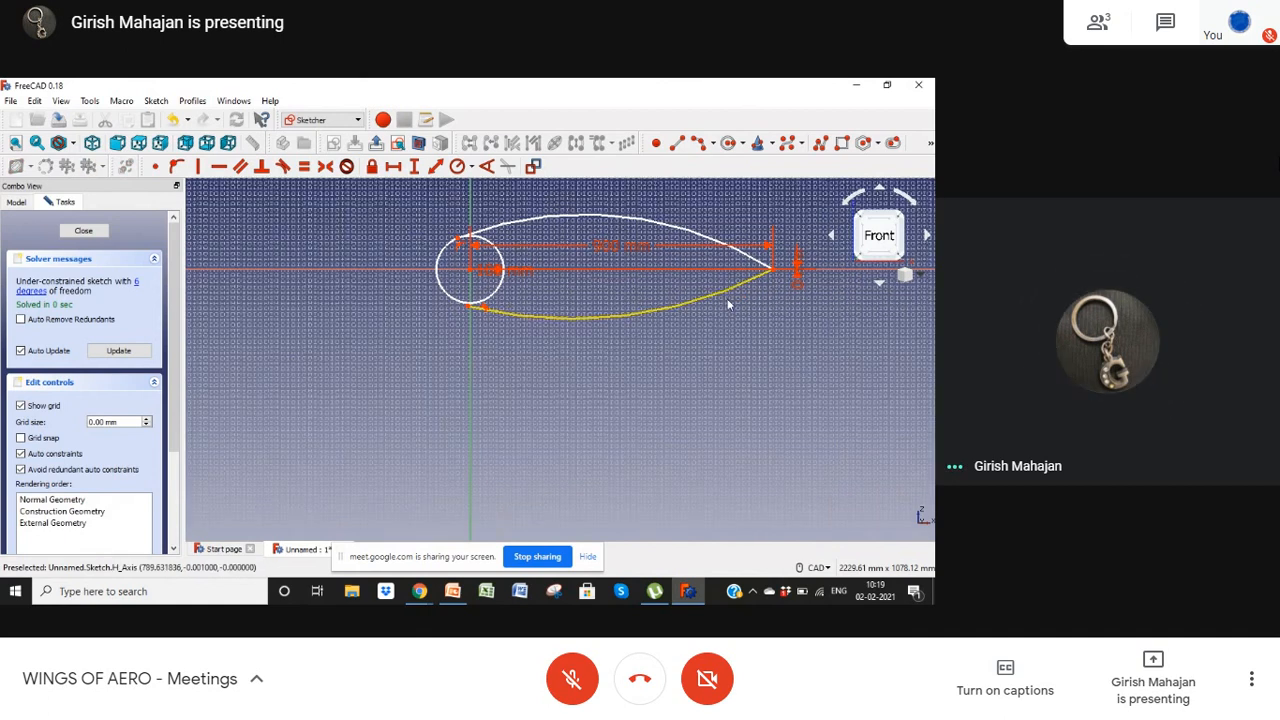
Step: Make the lower arc's right end coincident with the upper arc's right endpoint, and constrain its left end onto the circle
drag(728, 301, 730, 311)
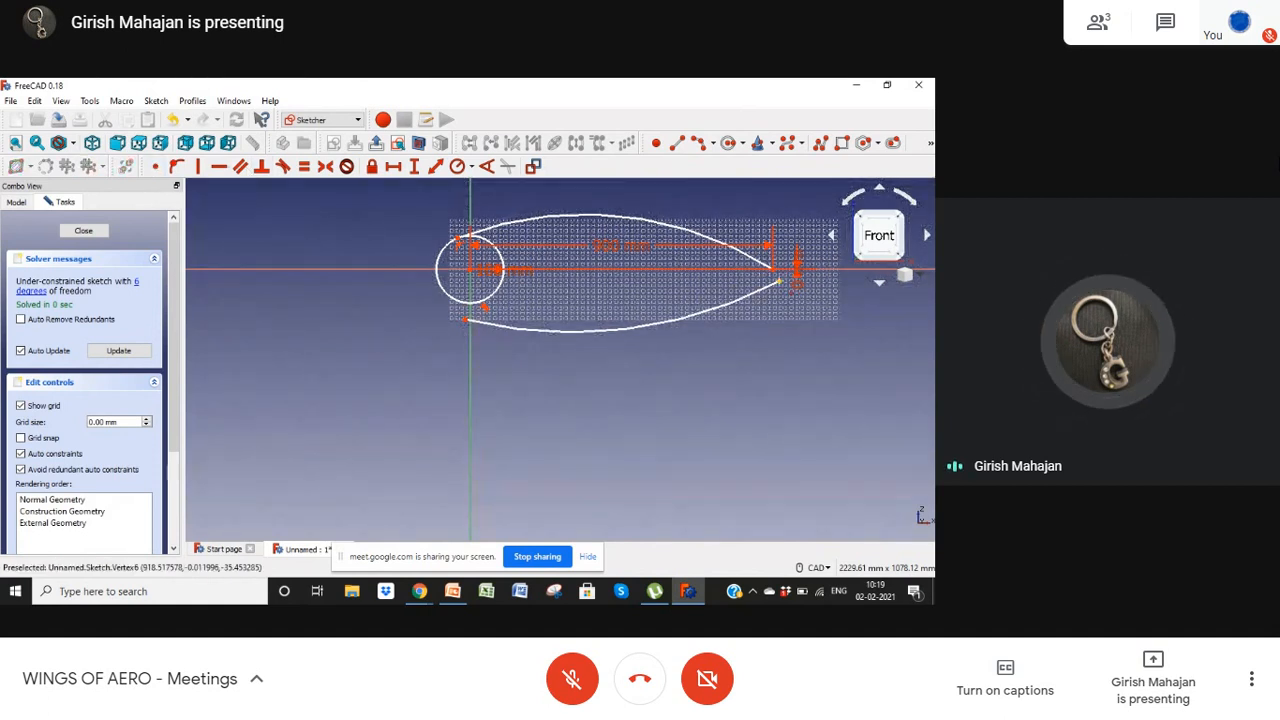
click(776, 279)
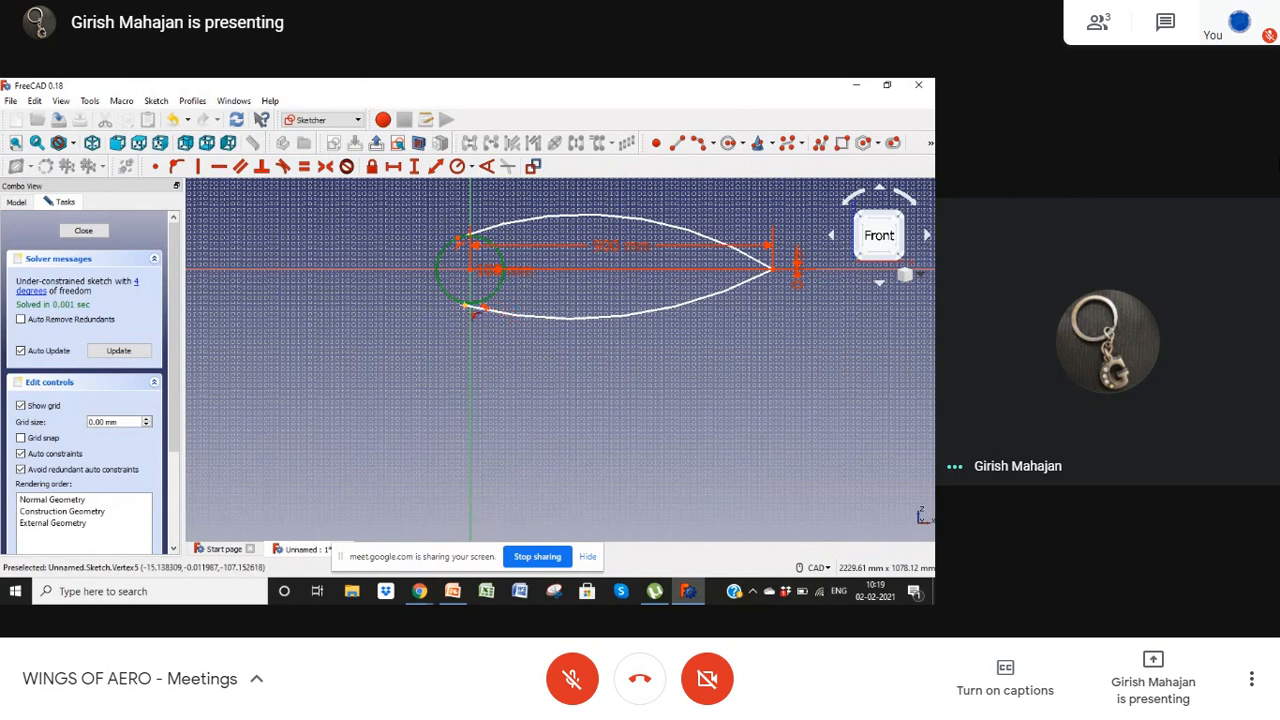
click(468, 302)
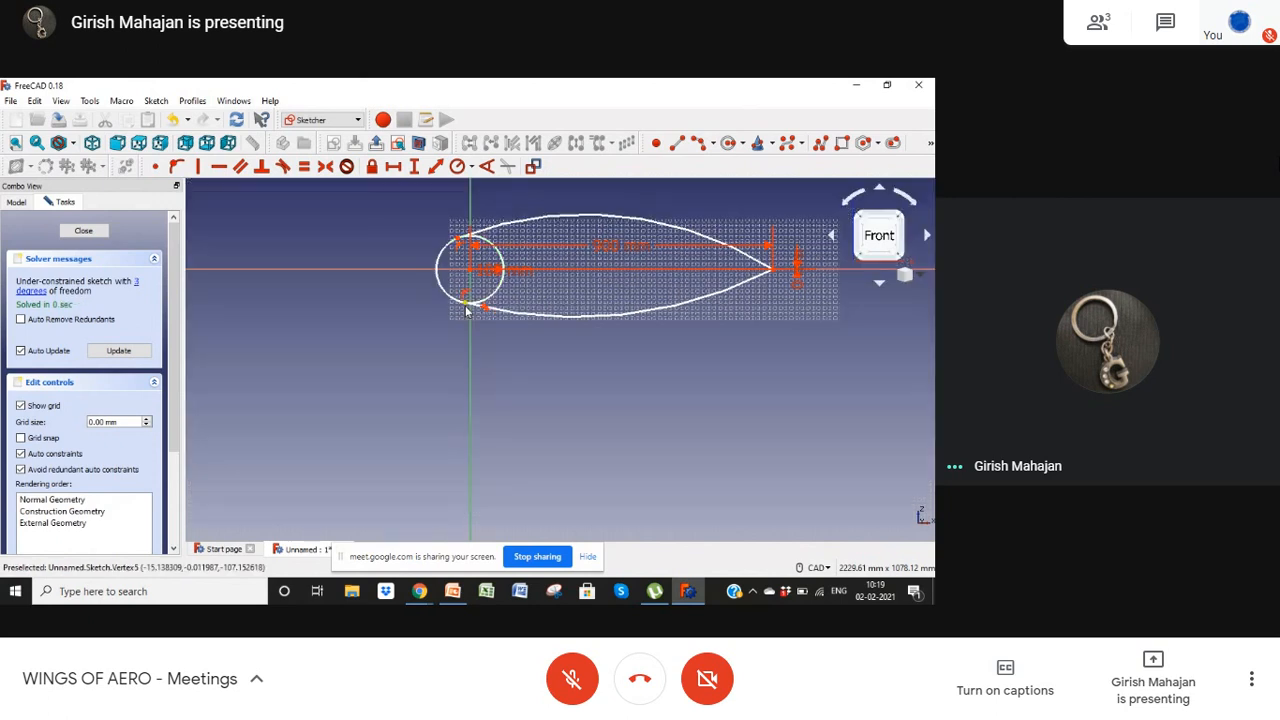
Step: Apply a tangent constraint between the lower arc and the circle
click(284, 167)
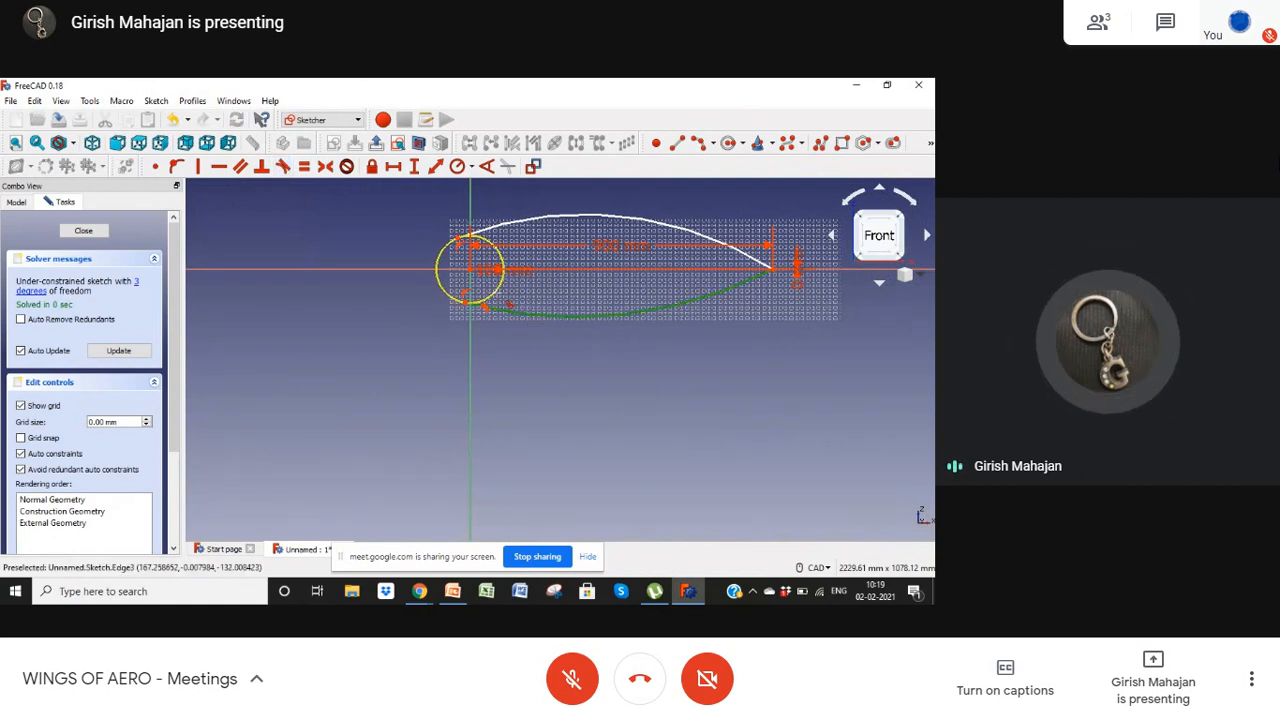
click(498, 298)
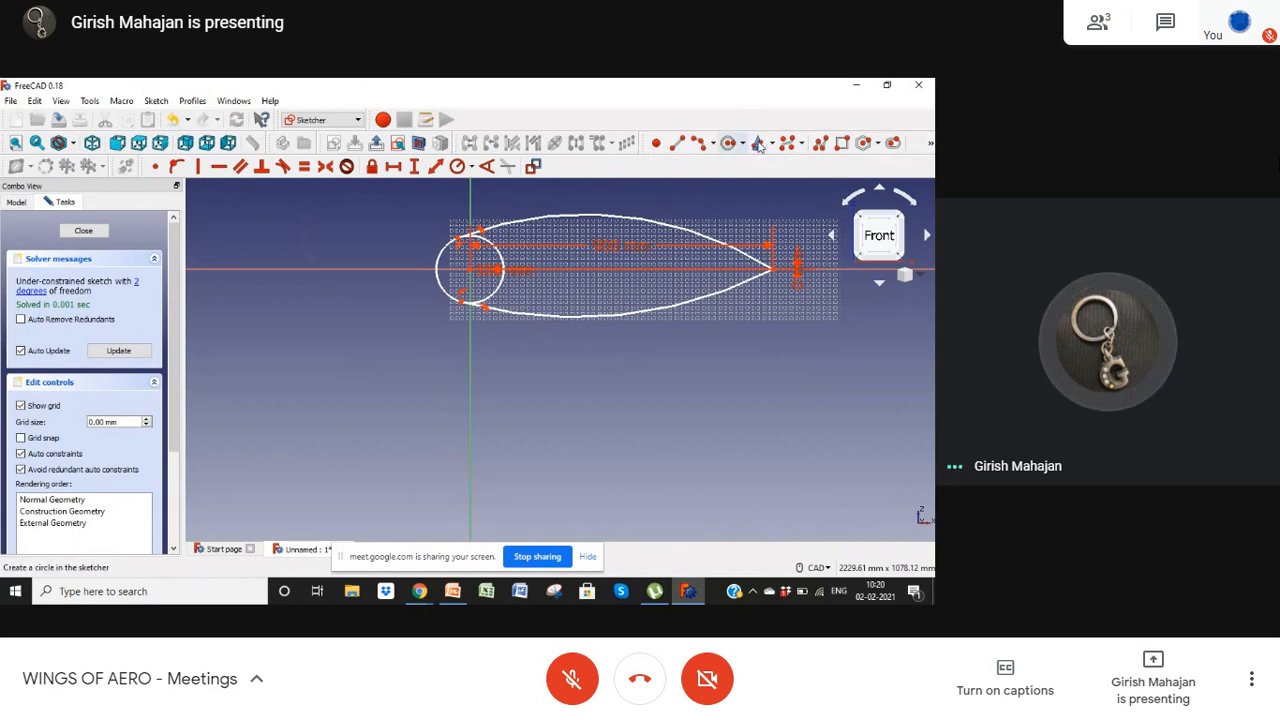
Step: Trim away the part of the circle inside the profile, and adjust the upper arc's left end so the arc bulges slightly more
click(930, 145)
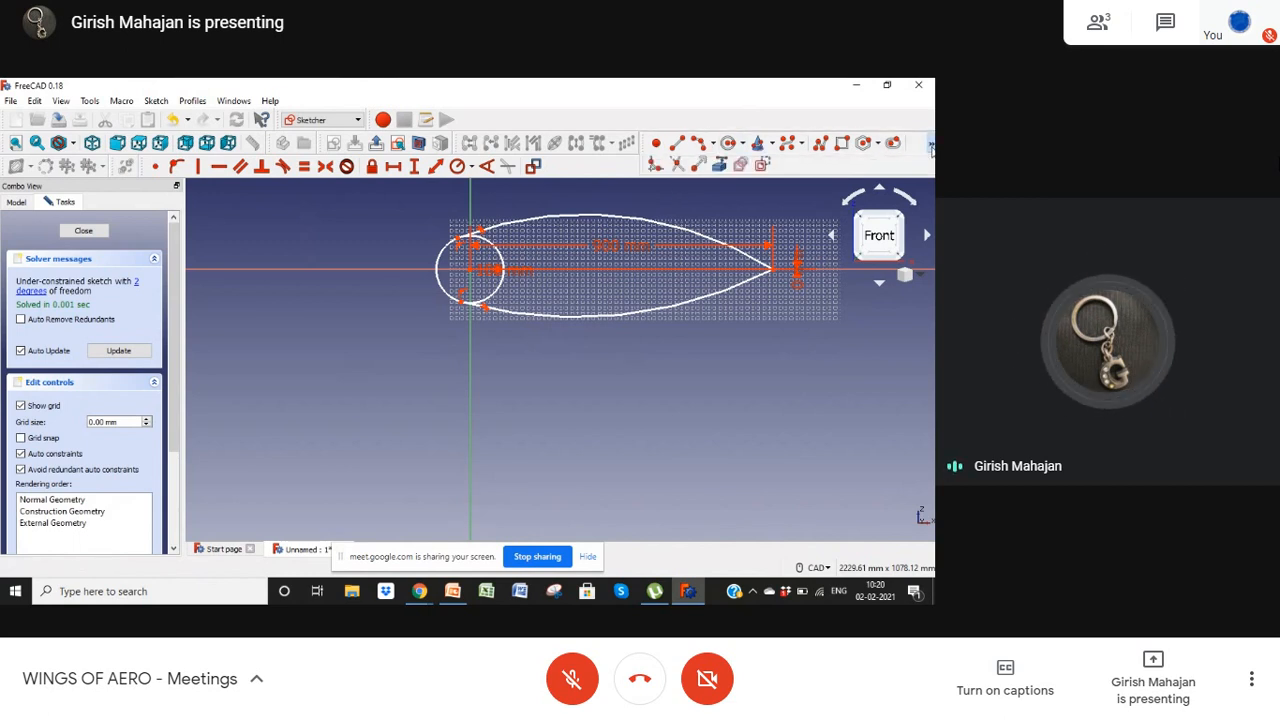
click(678, 165)
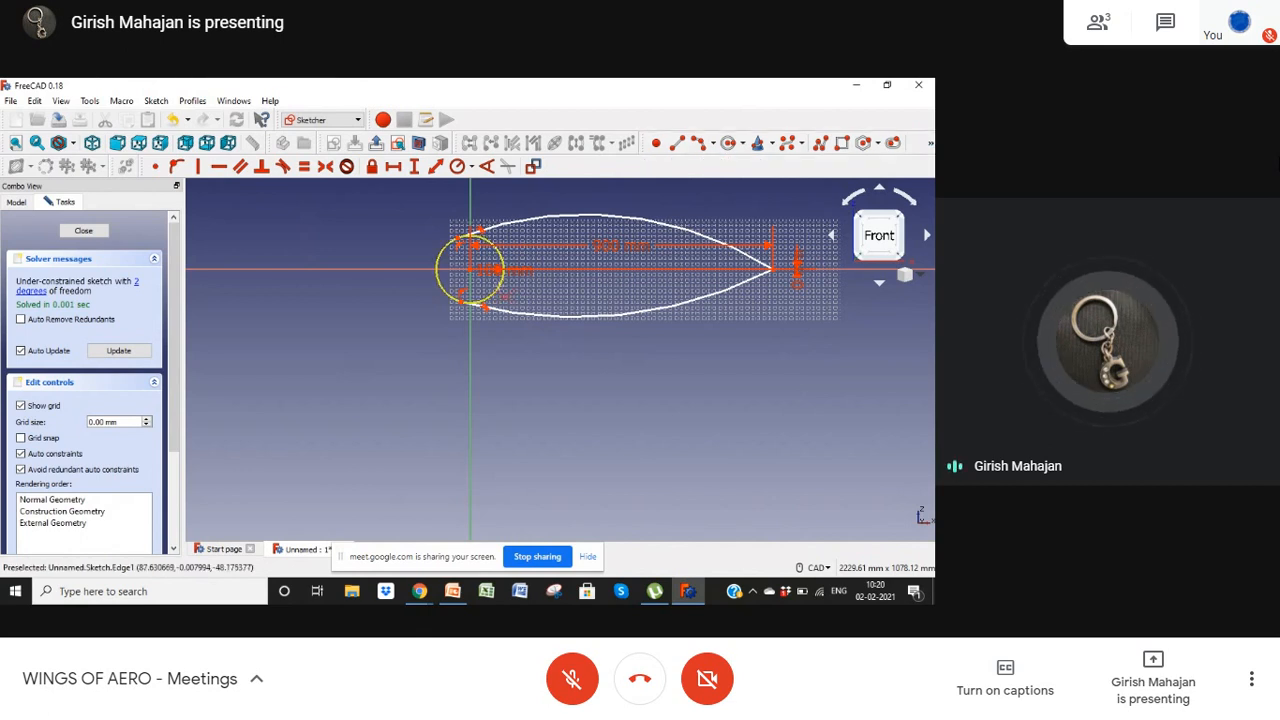
click(498, 287)
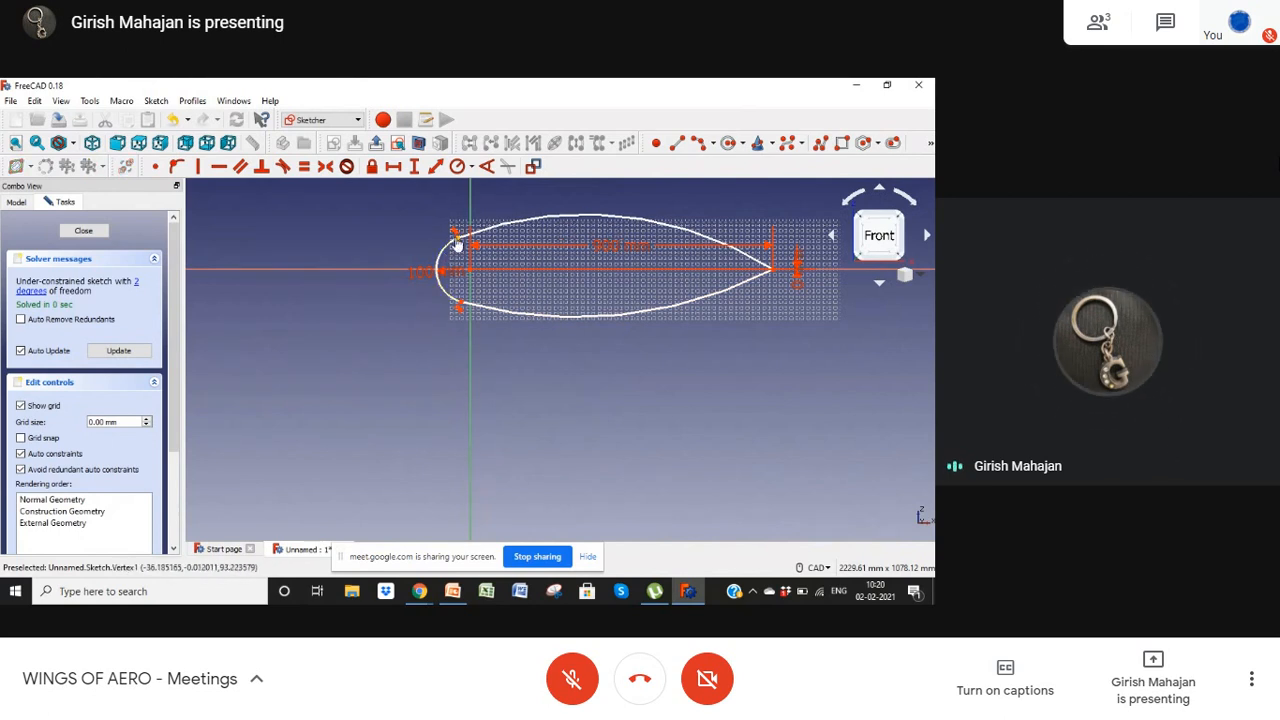
drag(455, 240, 508, 281)
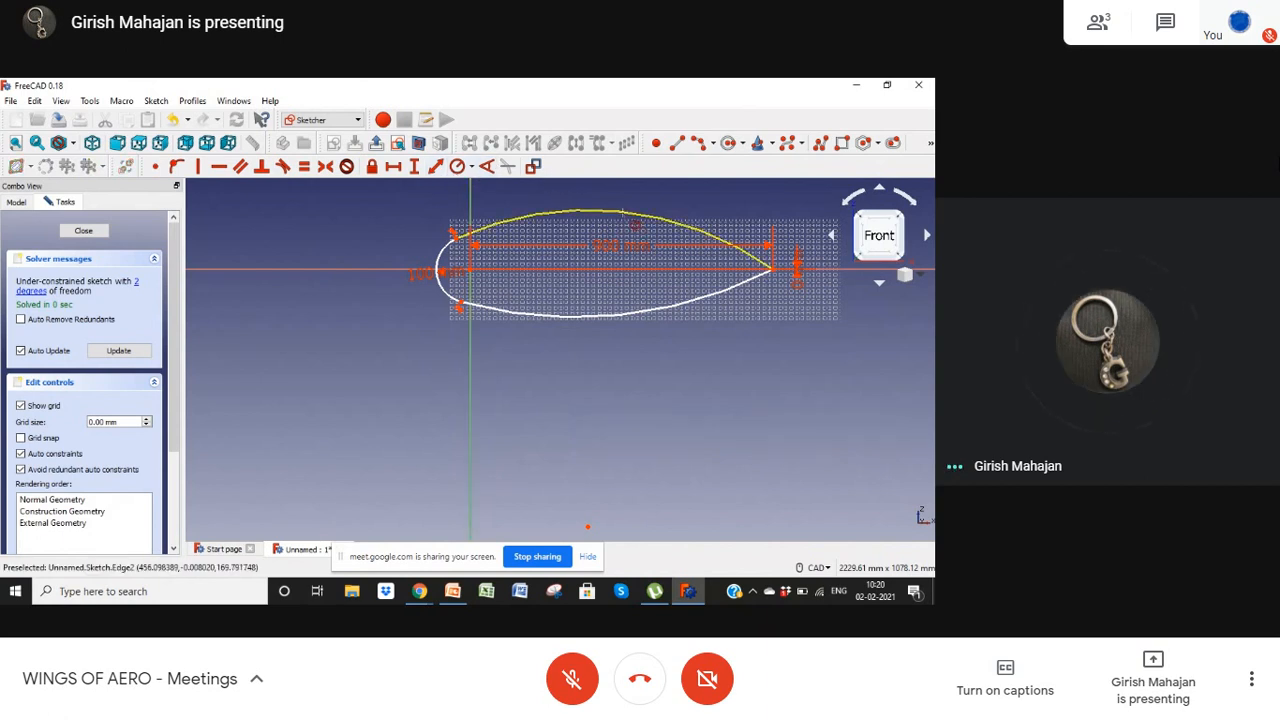
Step: Constrain the upper arc's radius to 942 mm
click(623, 213)
key(shift+r)
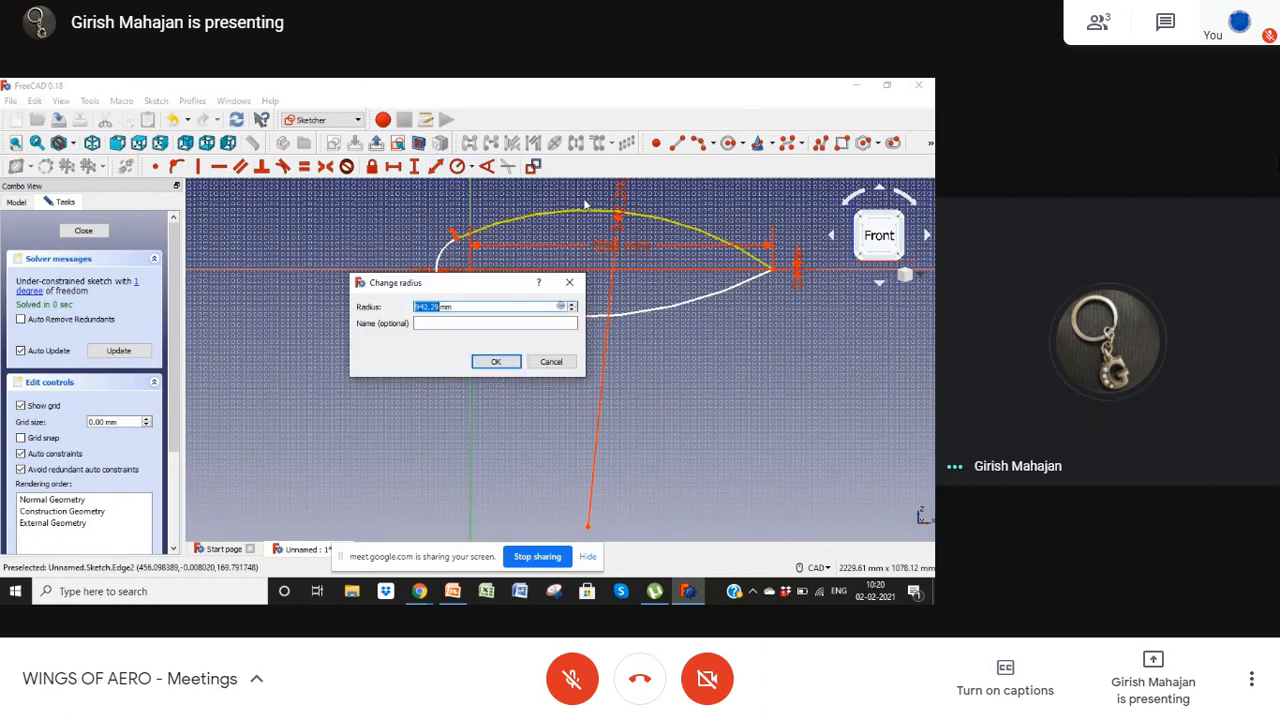
text(5)
key(Return)
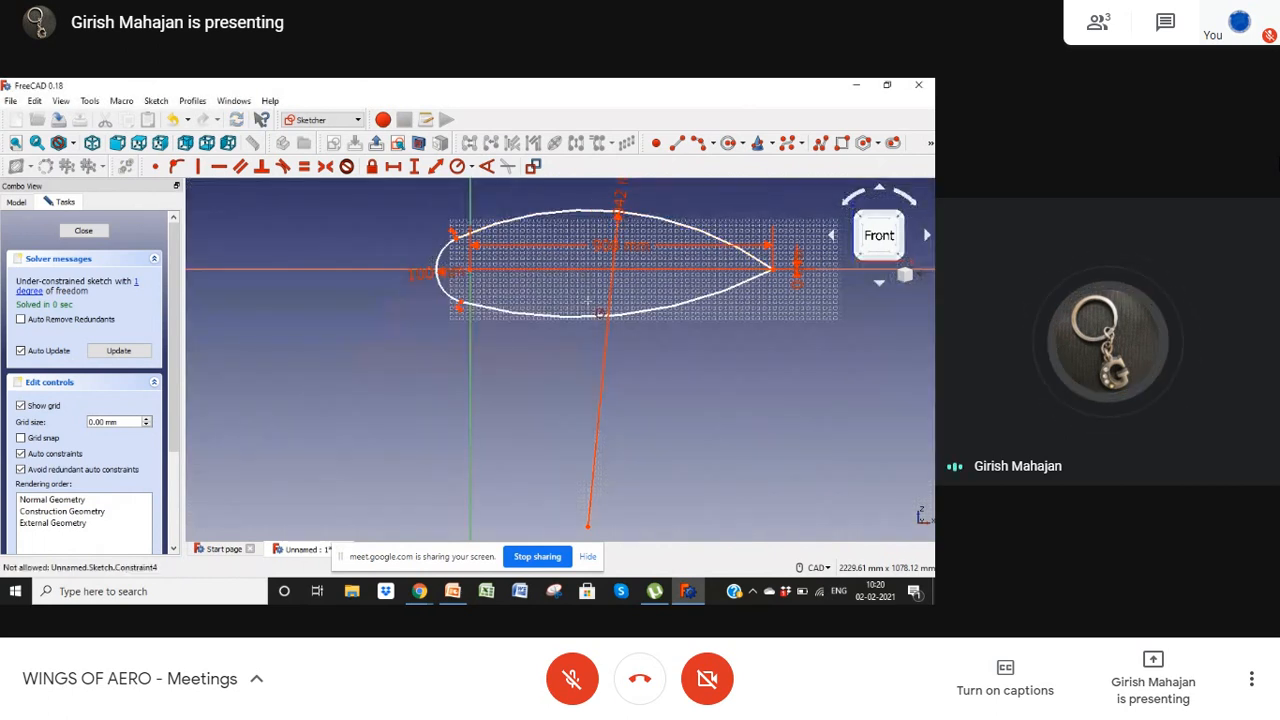
Step: Constrain the lower arc's radius to 942 mm to match the upper arc
click(577, 320)
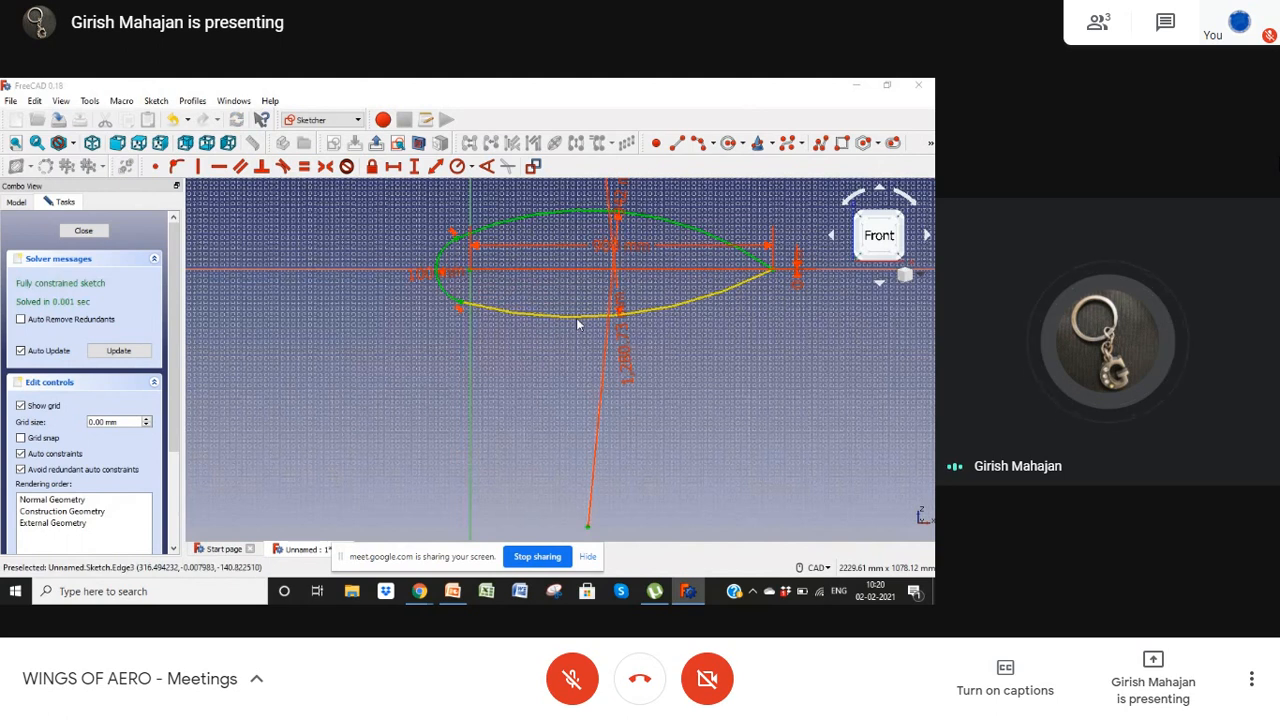
text(94)
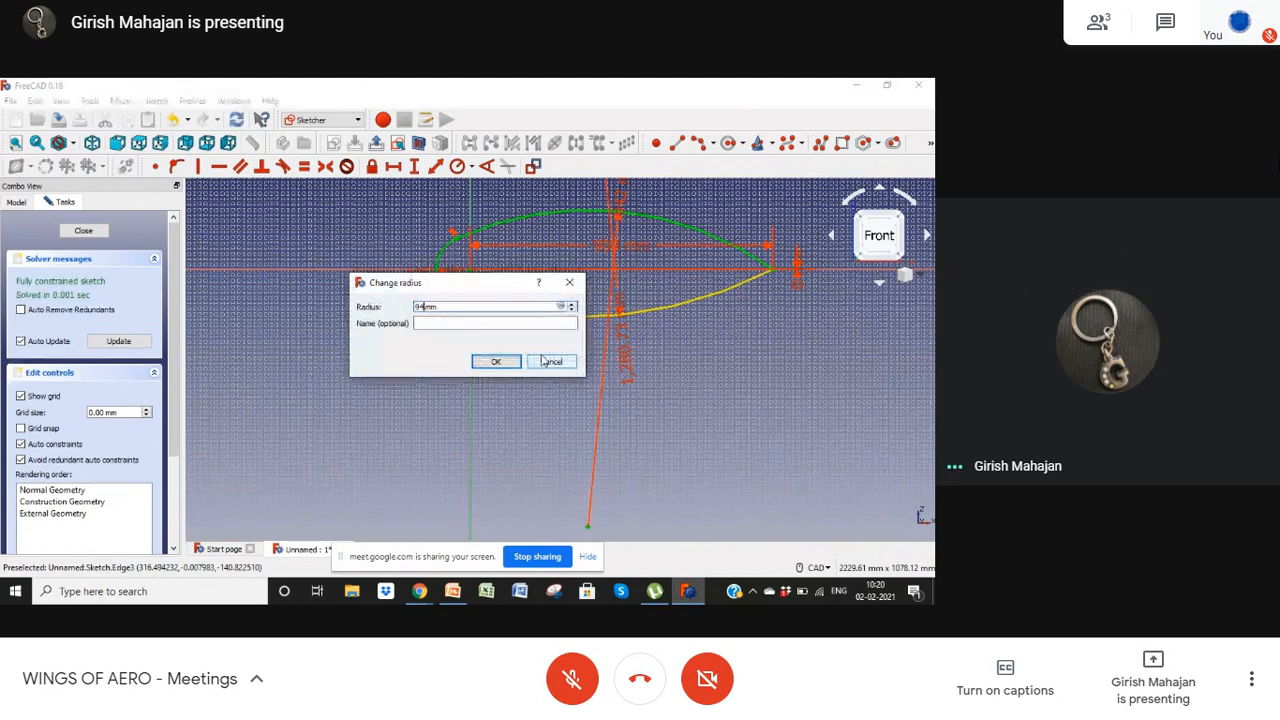
key(Return)
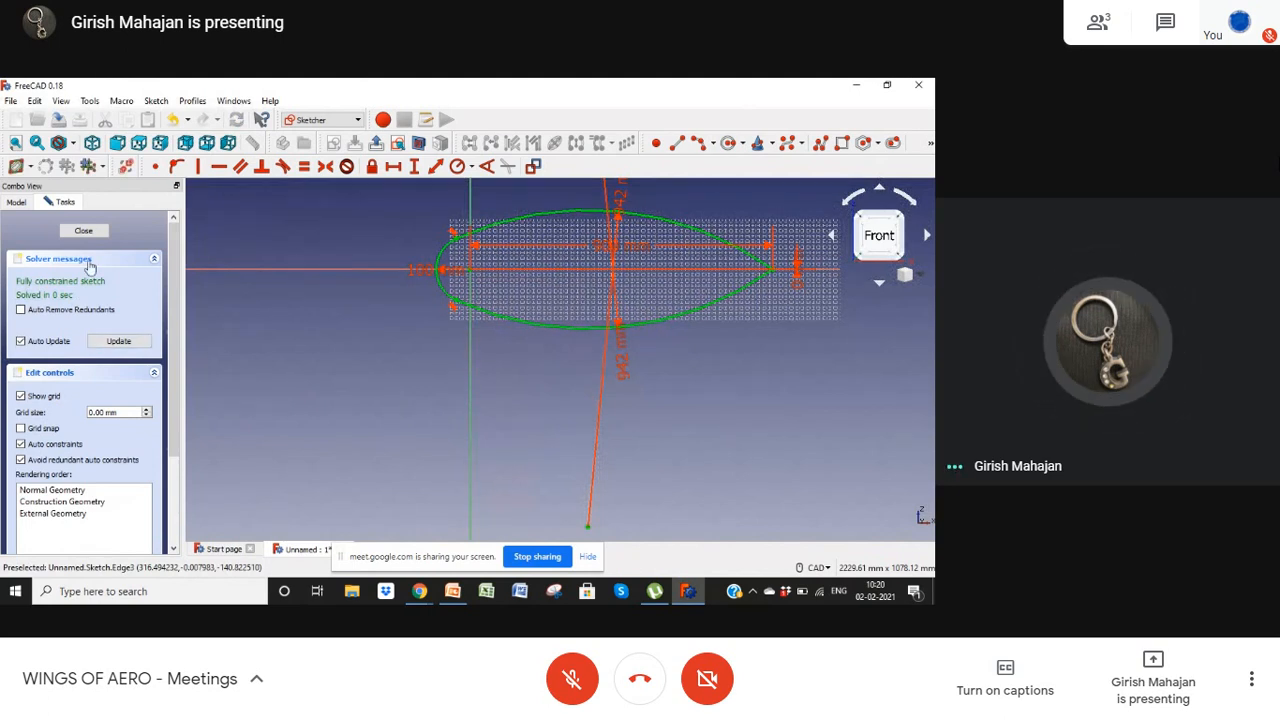
Step: Close the sketch and show the whole aerofoil profile in an isometric view
click(84, 231)
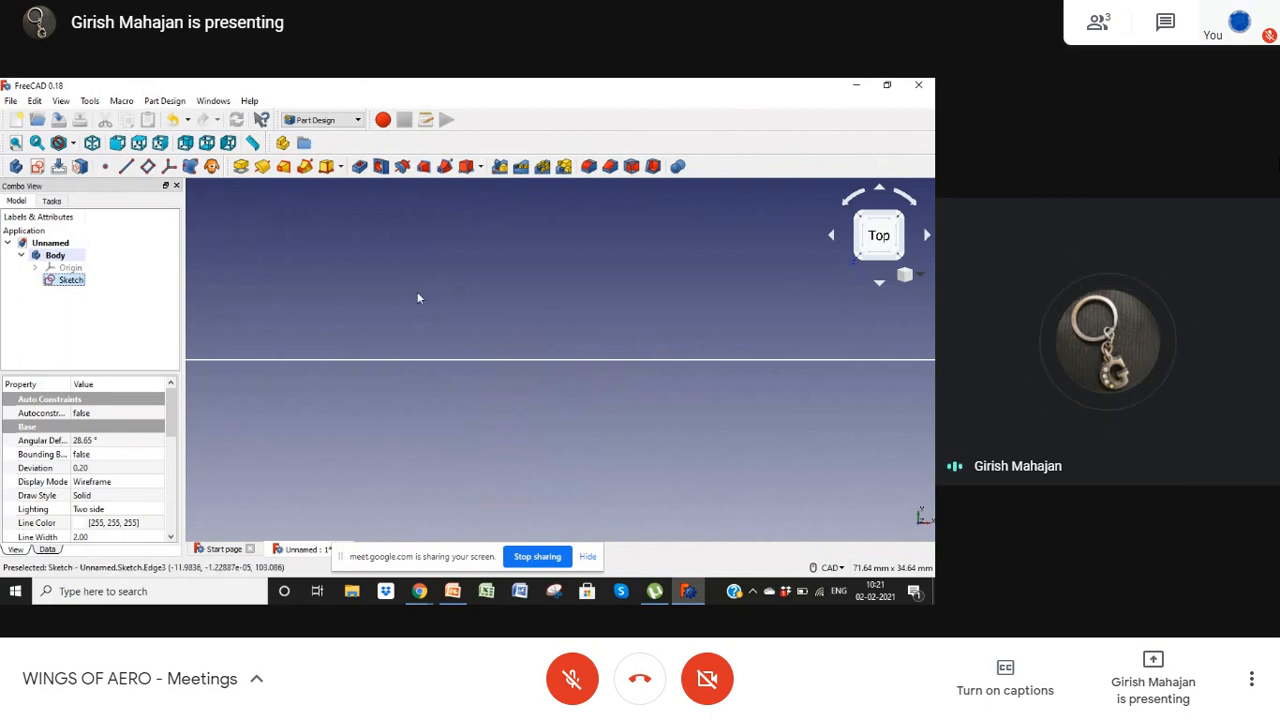
click(921, 282)
click(900, 310)
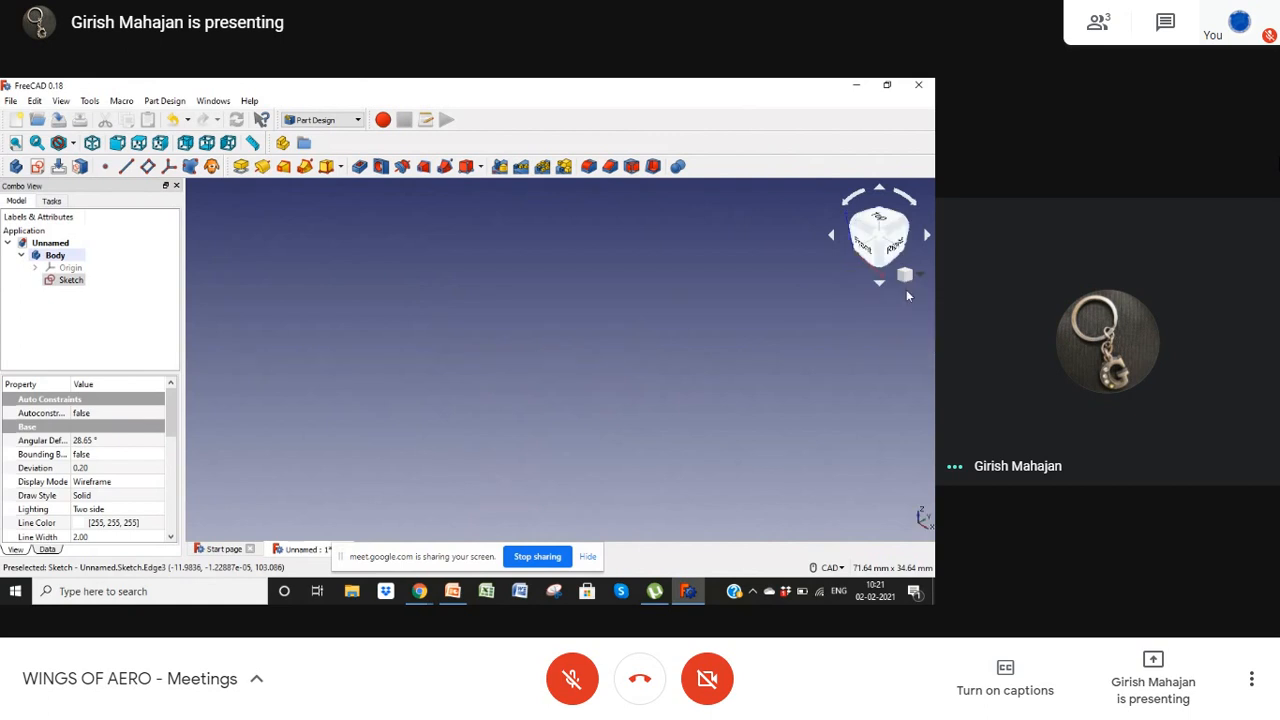
click(921, 280)
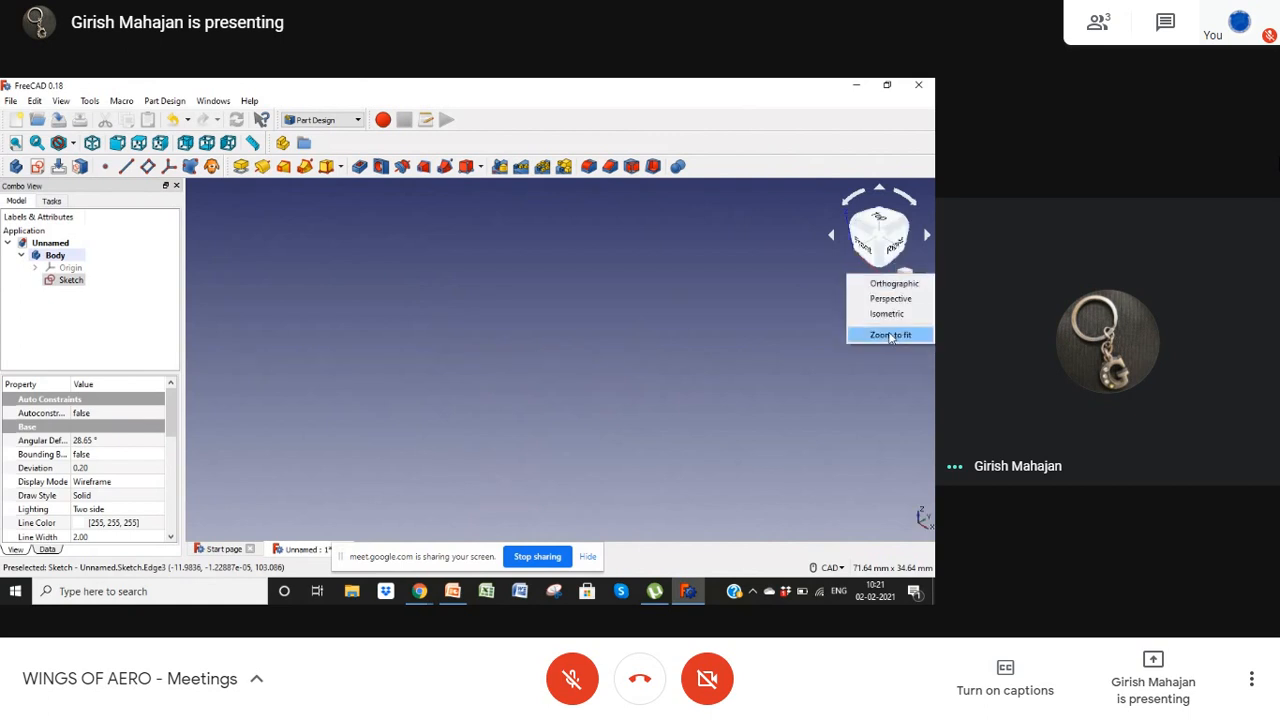
click(888, 333)
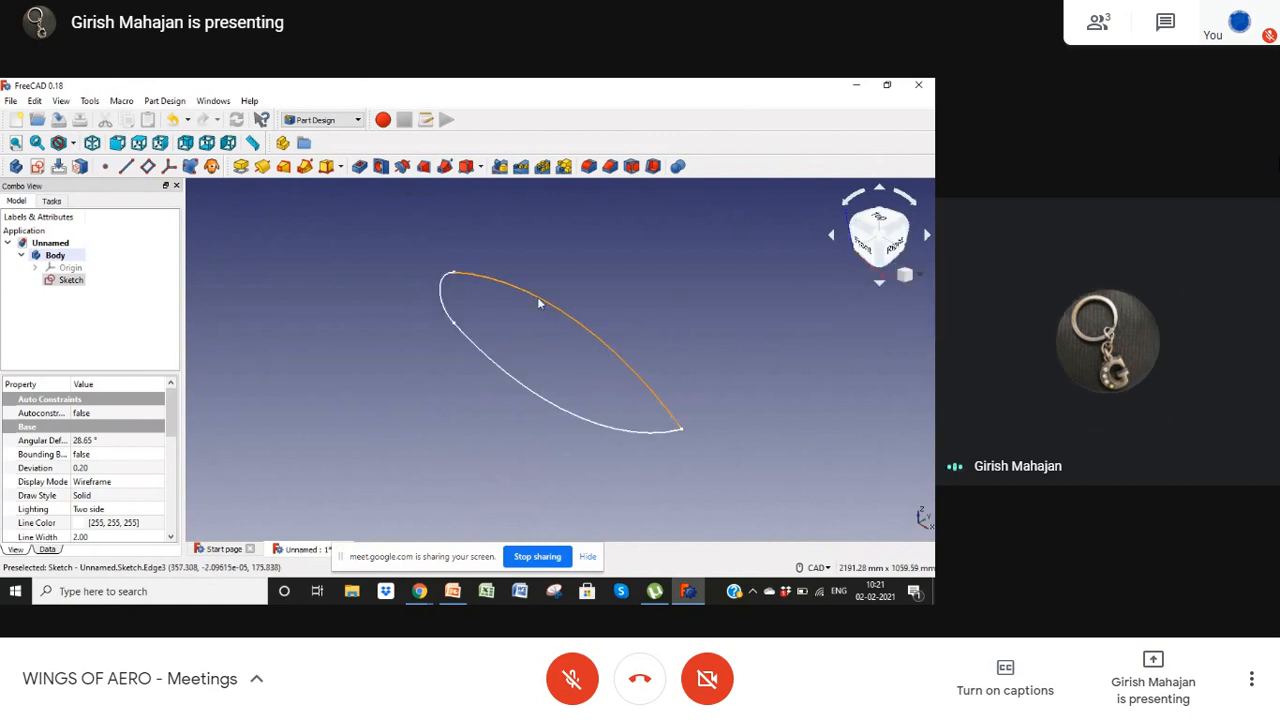
Step: Recheck the aerofoil sketch, pad it 10 mm, and view the resulting solid from the rear and sides
double_click(53, 284)
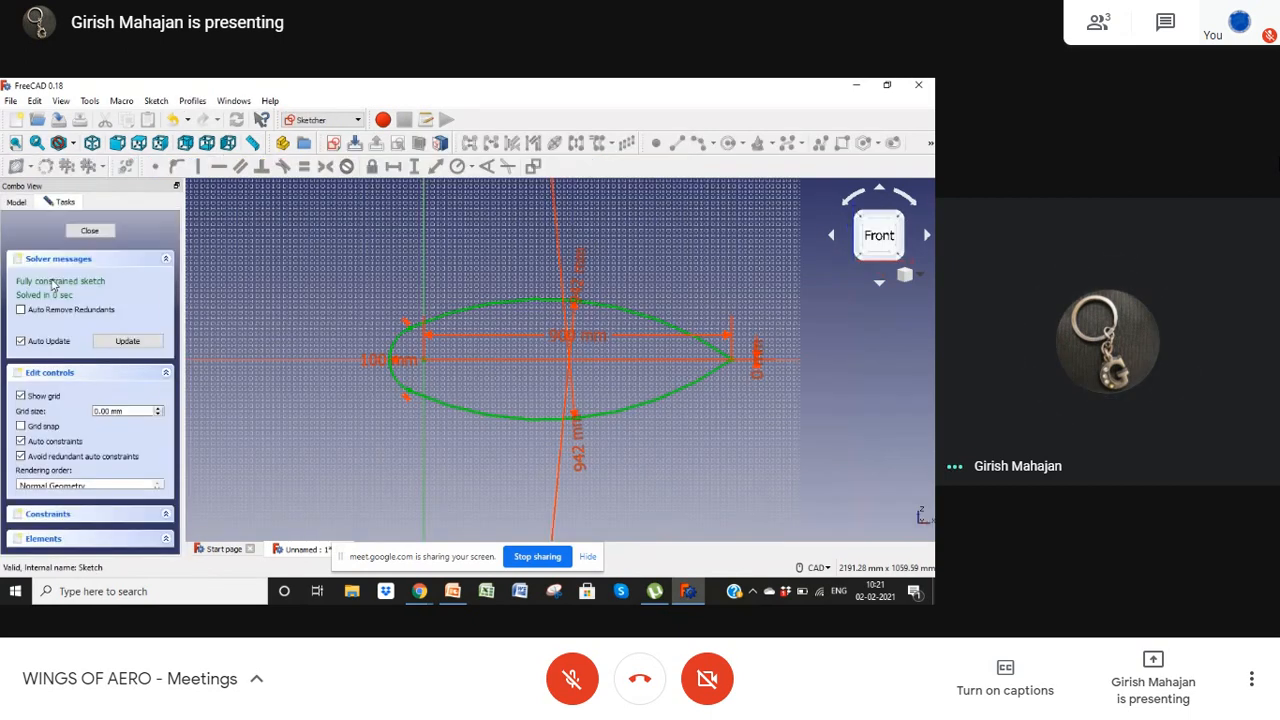
click(90, 232)
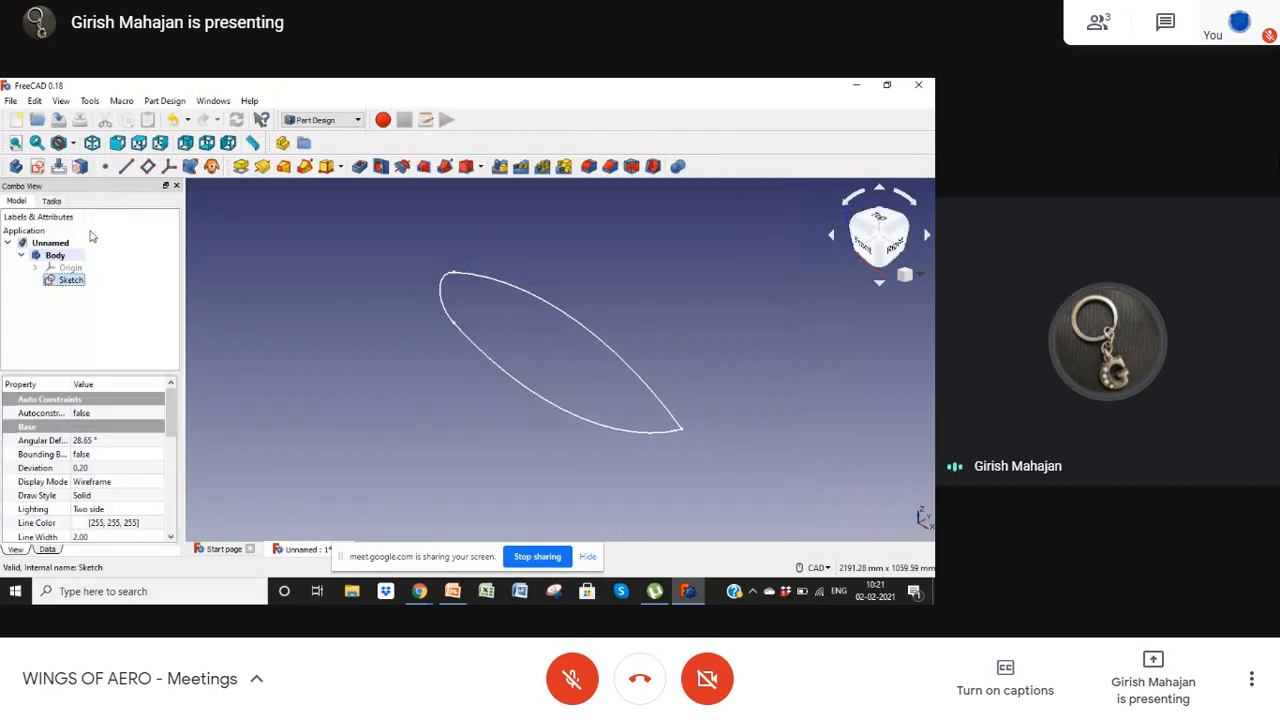
click(241, 167)
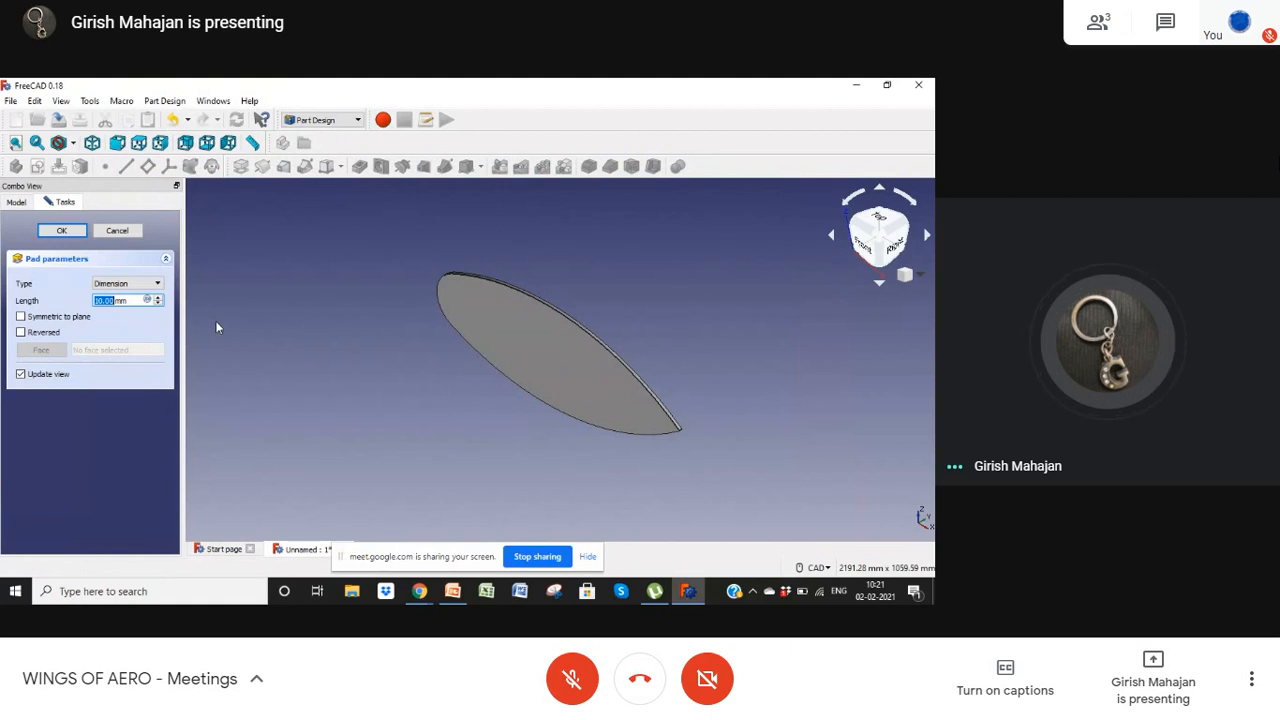
key(Return)
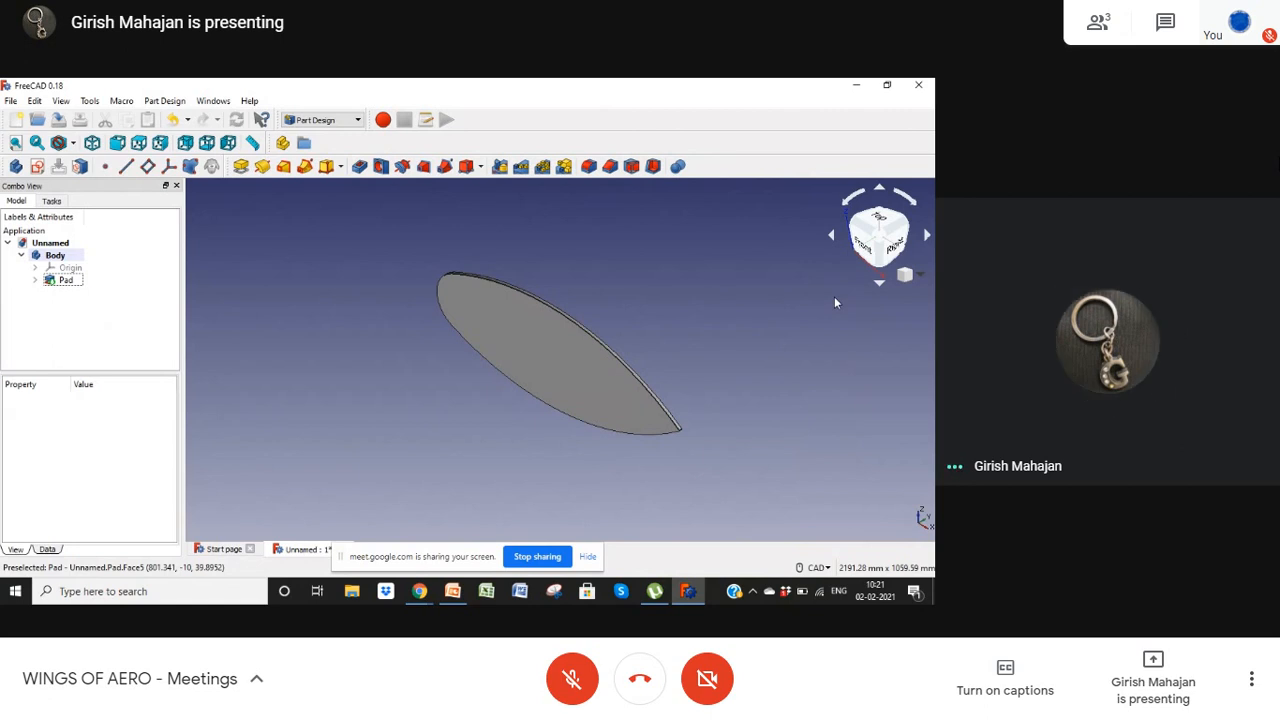
click(834, 237)
click(834, 237)
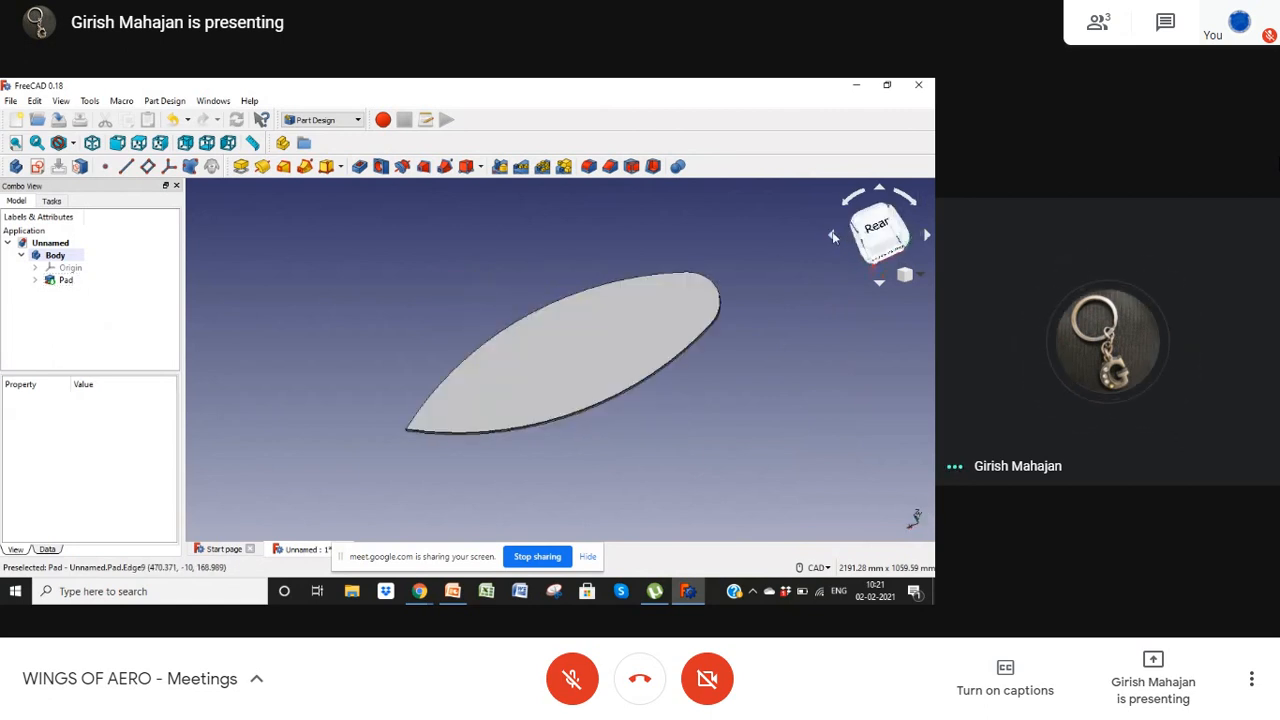
click(928, 238)
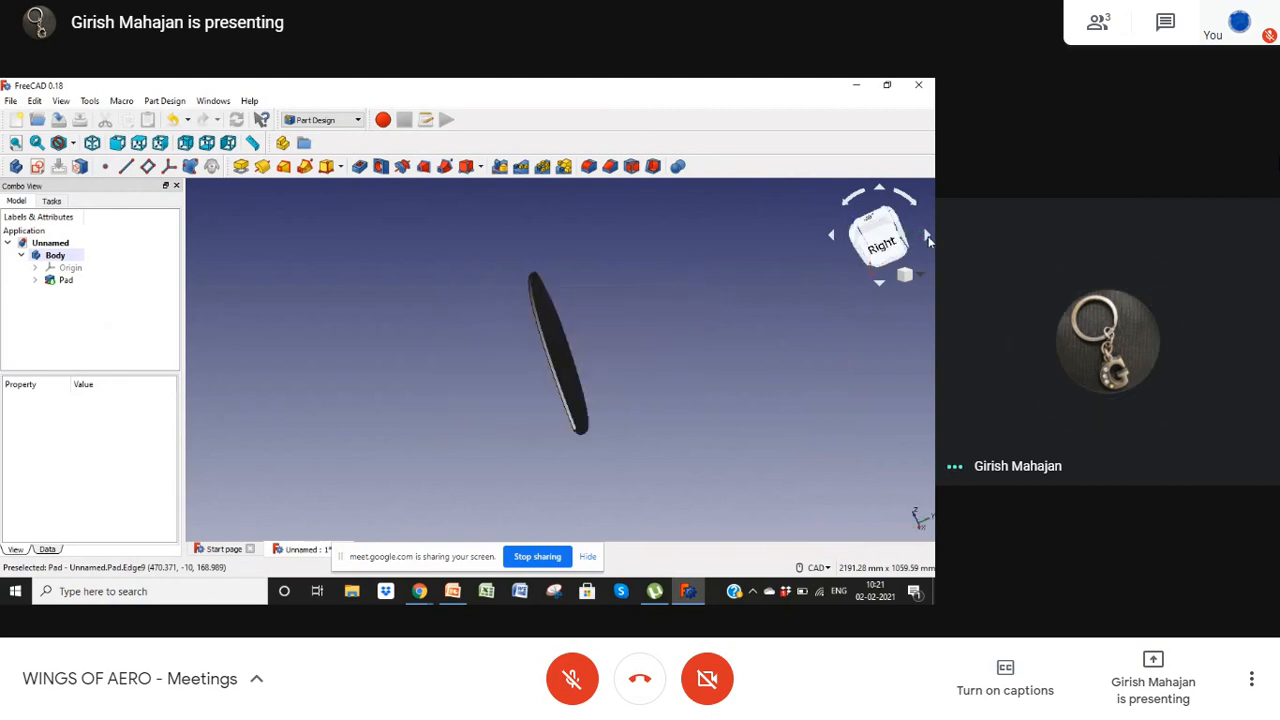
click(928, 238)
click(928, 238)
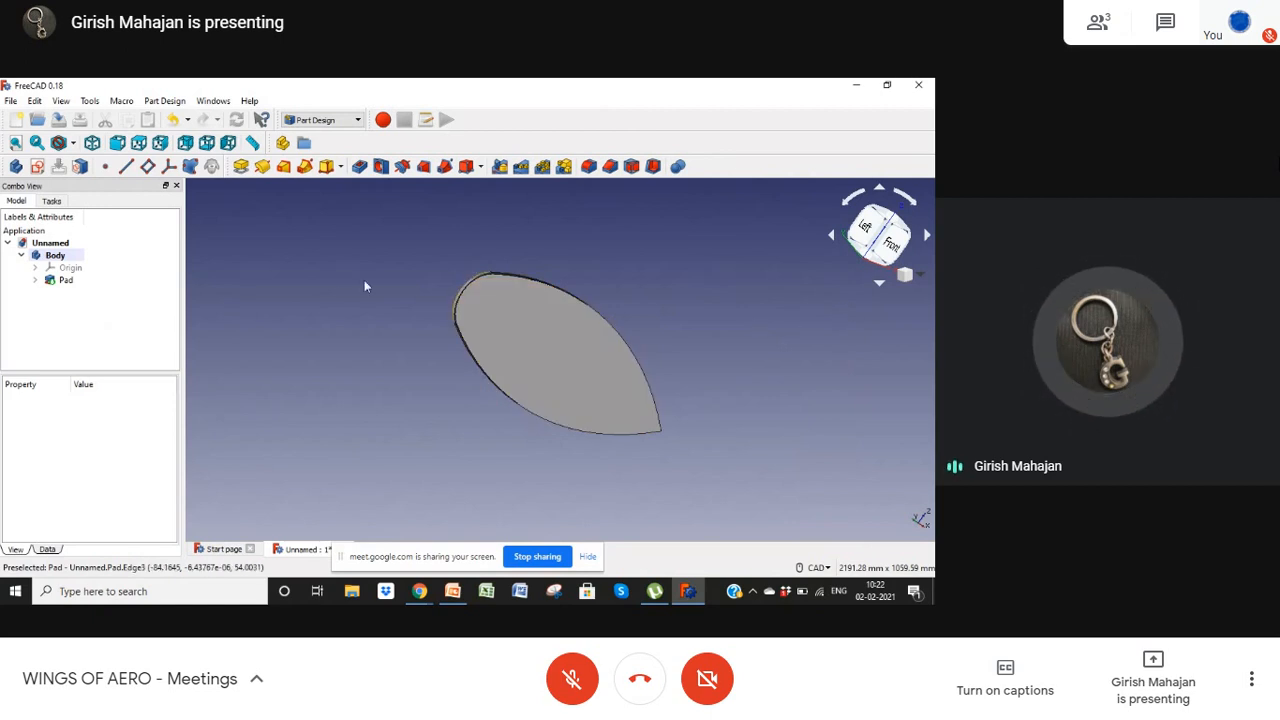
Step: Reopen the pad's aerofoil sketch for editing and delete the lower 942 mm arc
click(36, 280)
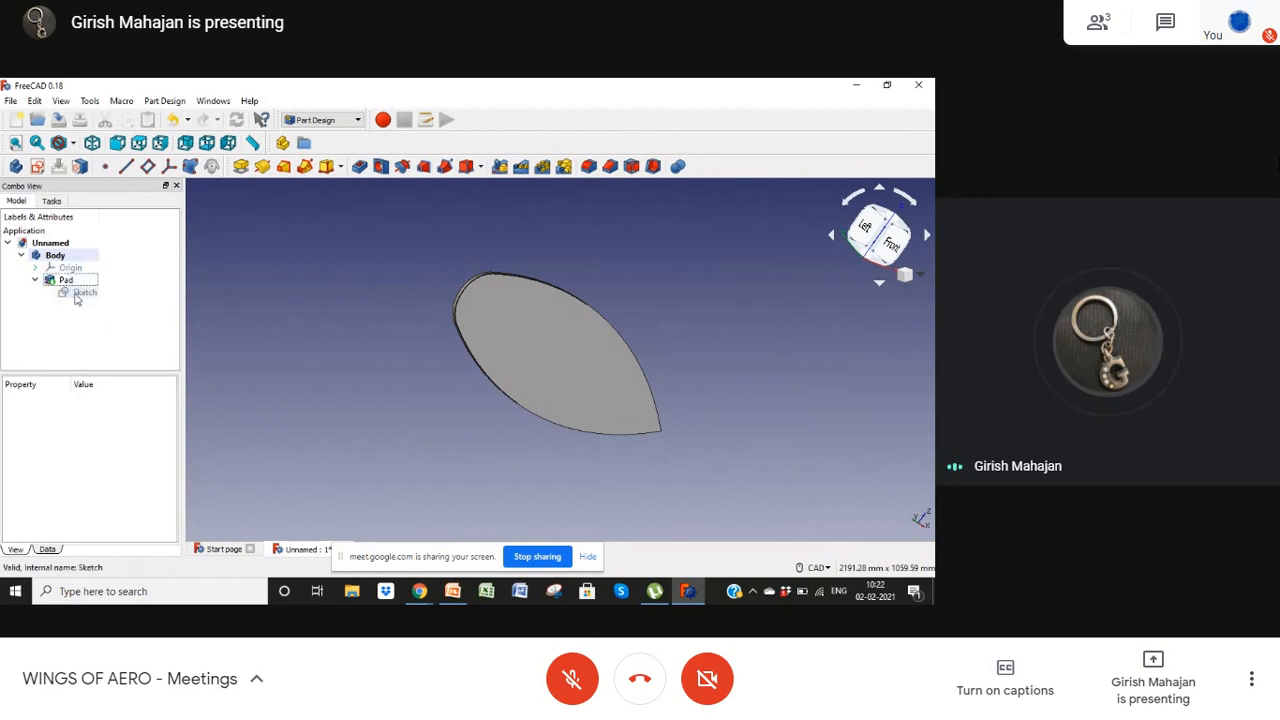
click(80, 292)
double_click(78, 293)
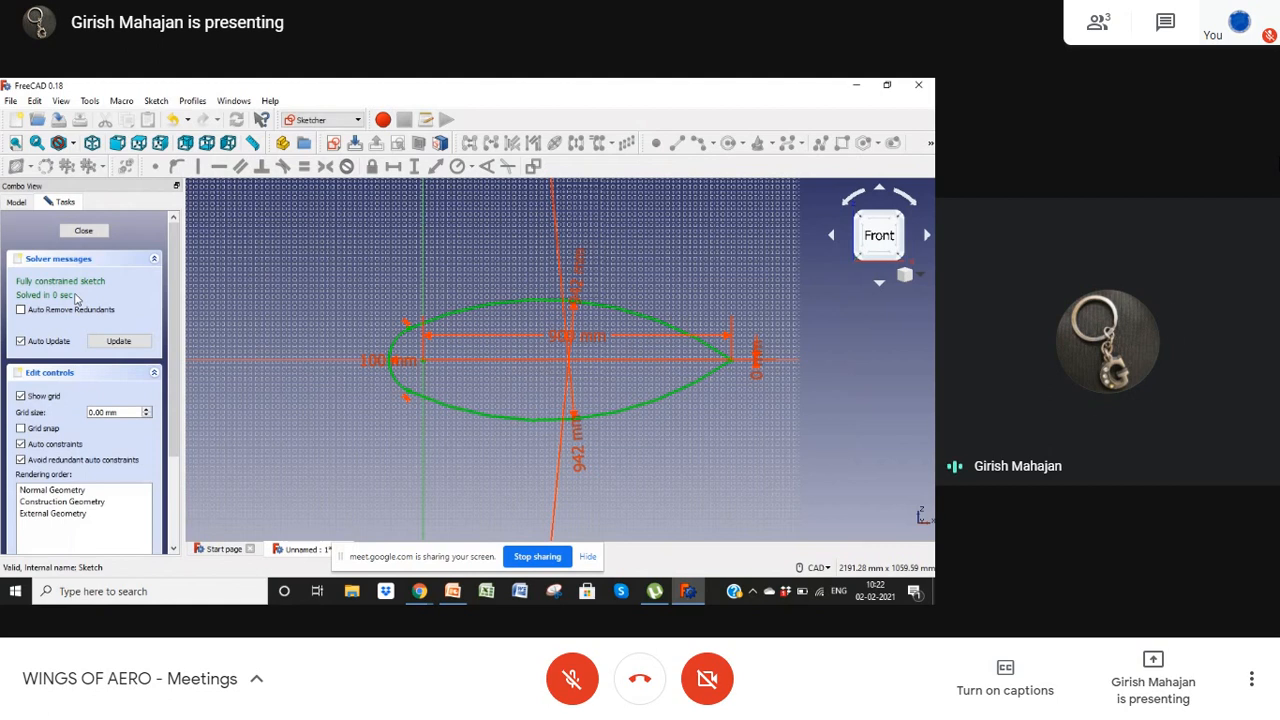
click(498, 419)
key(Delete)
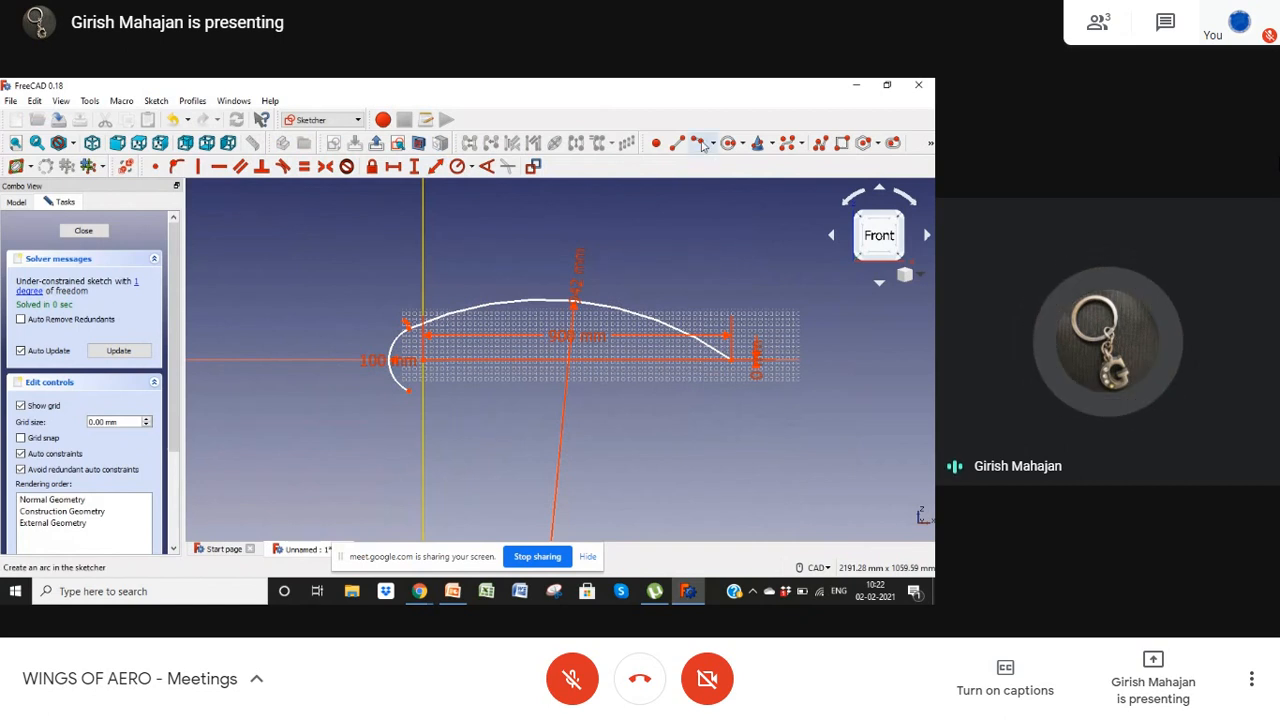
Step: Draw a new upward-bowing lower arc from the nose arc's lower end to the trailing point
click(700, 143)
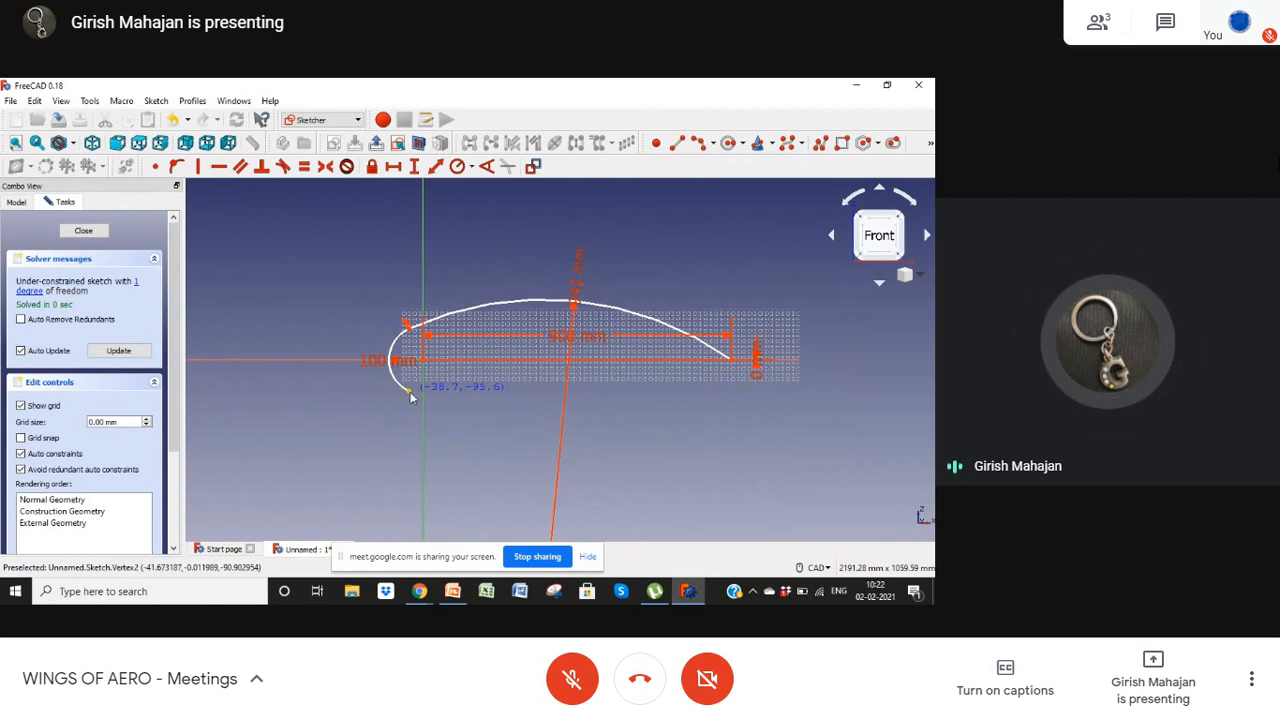
click(410, 396)
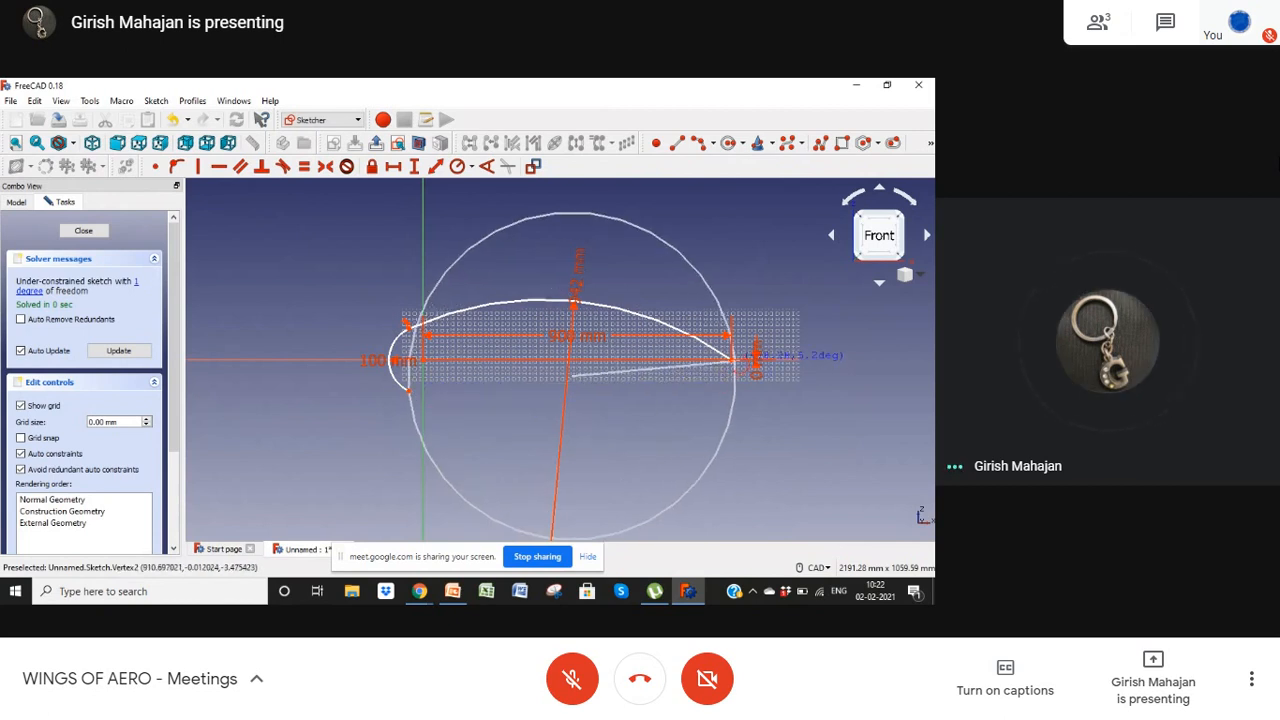
click(733, 366)
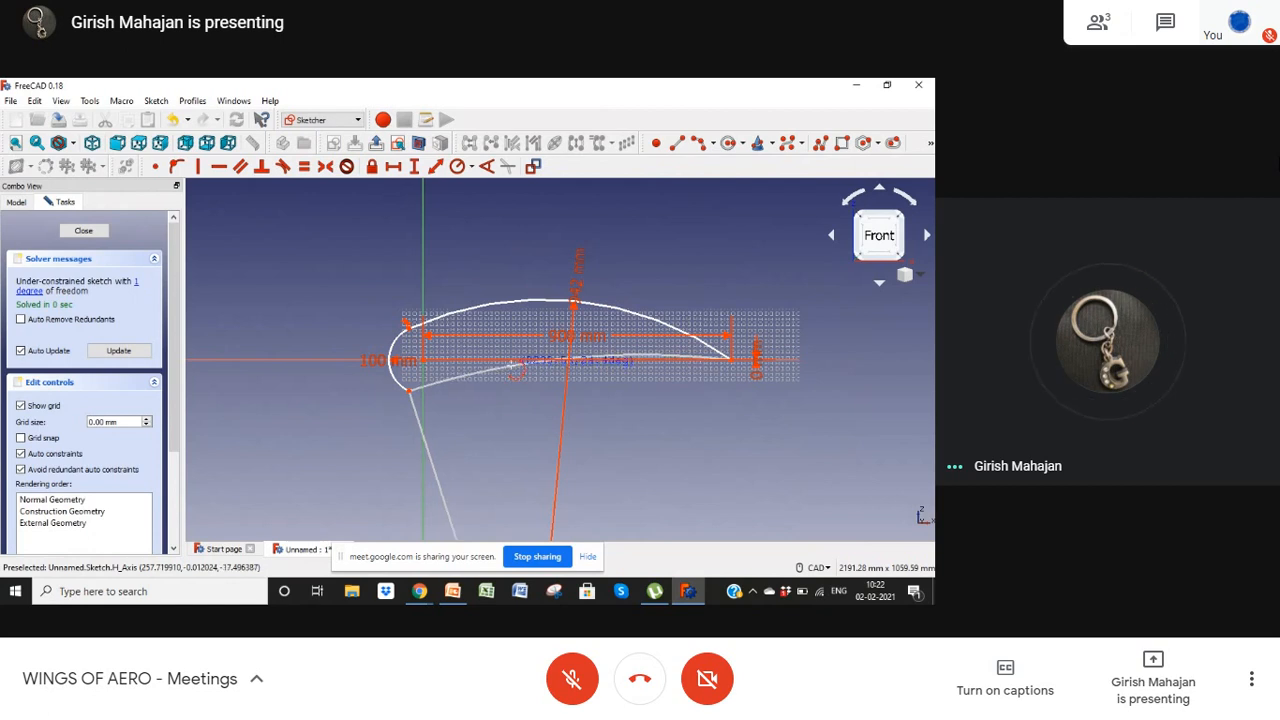
click(516, 368)
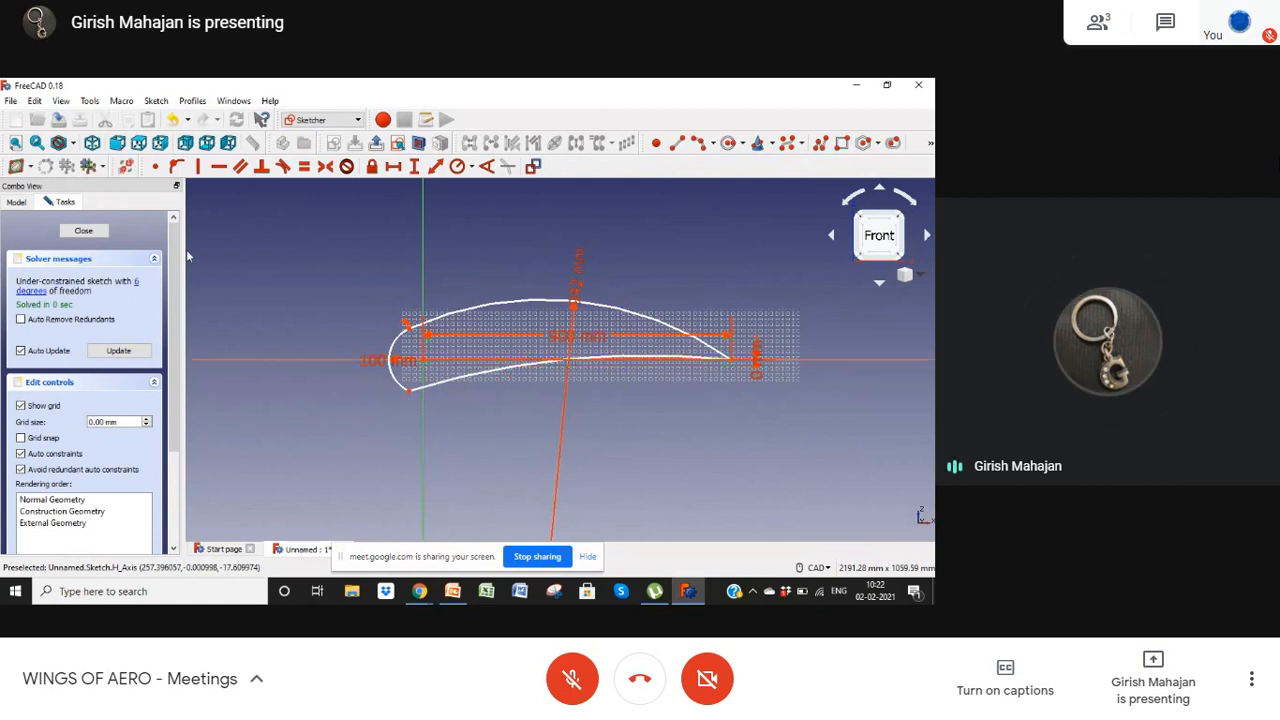
Step: Pull the new lower arc off the profile and make its right end coincident with the trailing point
click(155, 167)
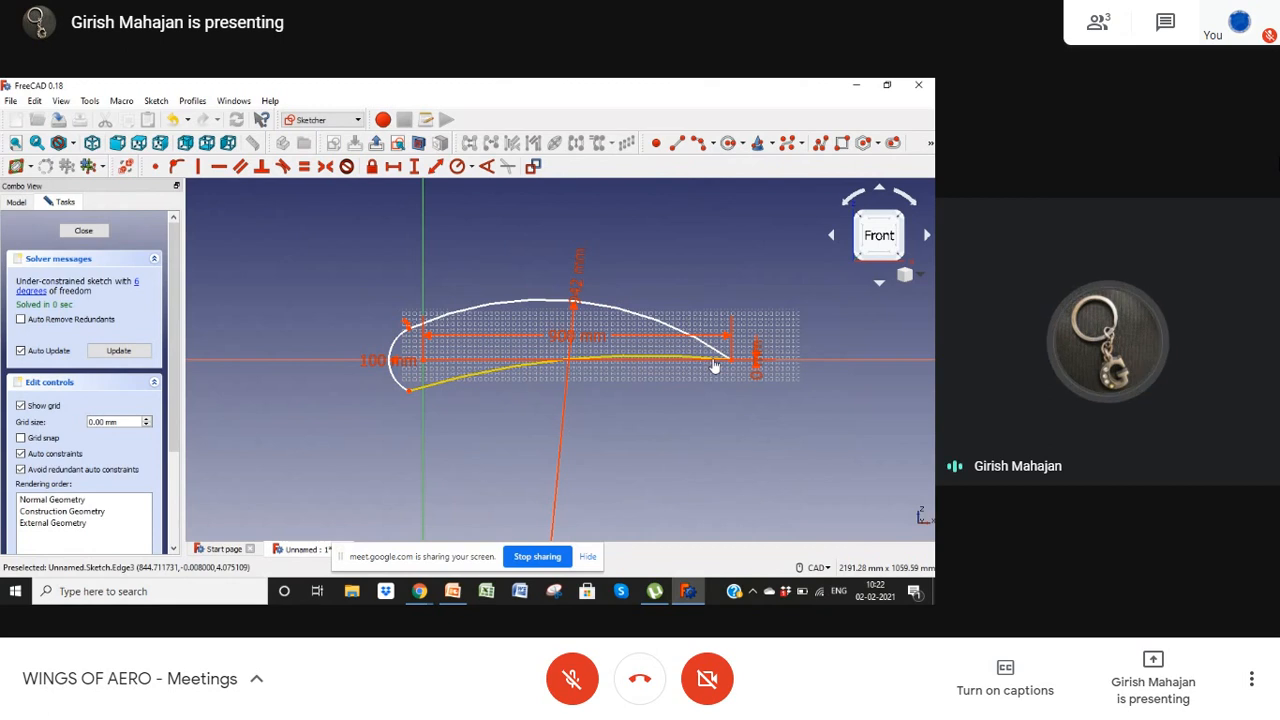
drag(715, 367, 712, 383)
click(731, 376)
click(731, 360)
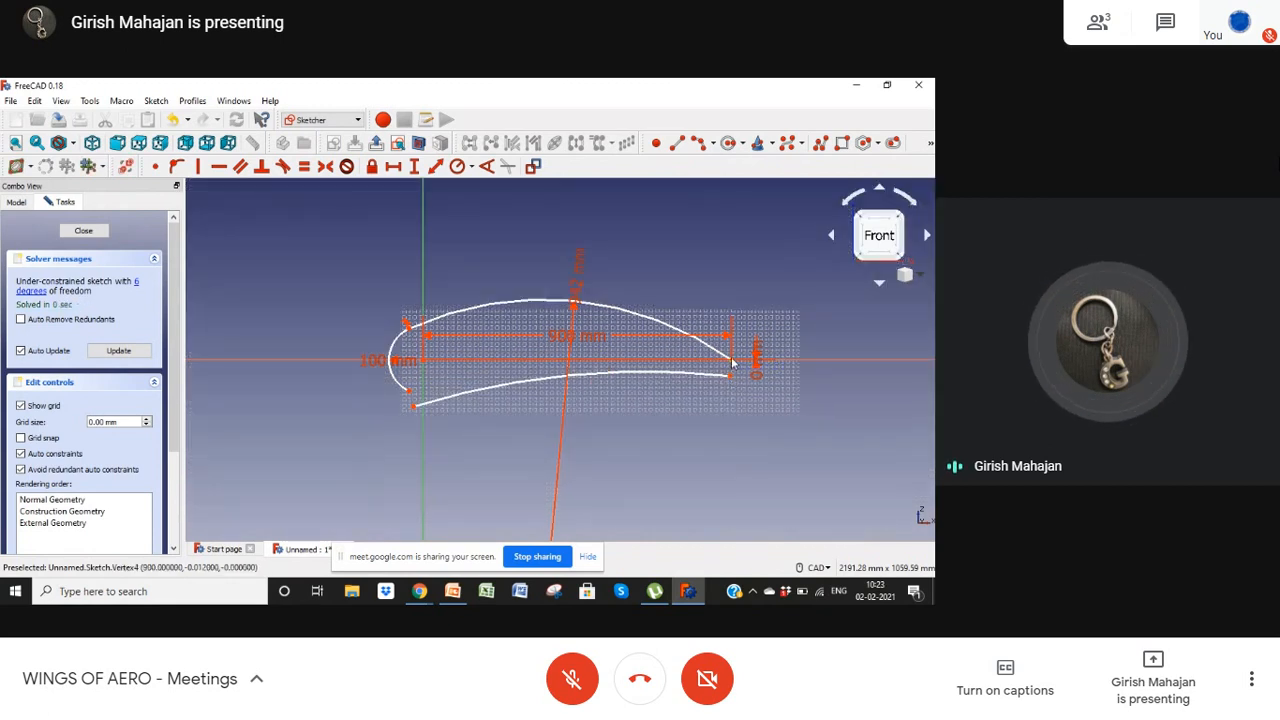
click(175, 168)
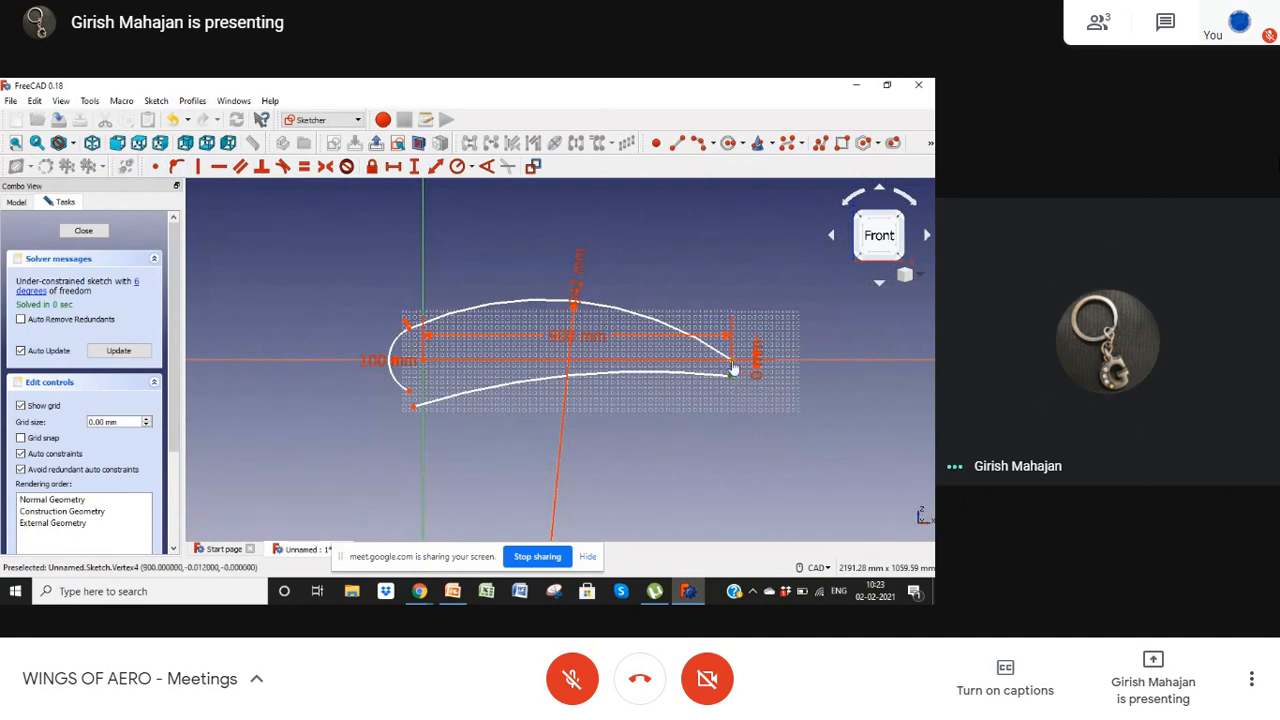
click(733, 369)
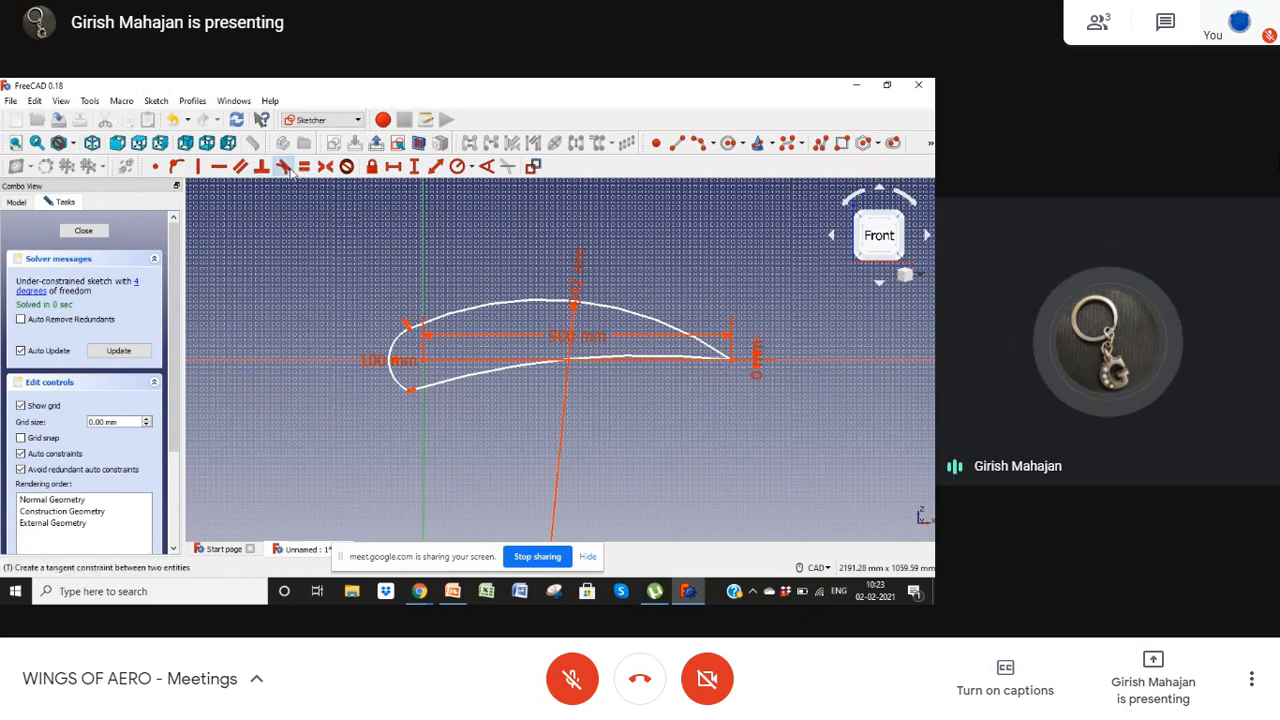
Step: Make the lower arc tangent to the nose arc and constrain its left end to lie on the nose arc
click(473, 379)
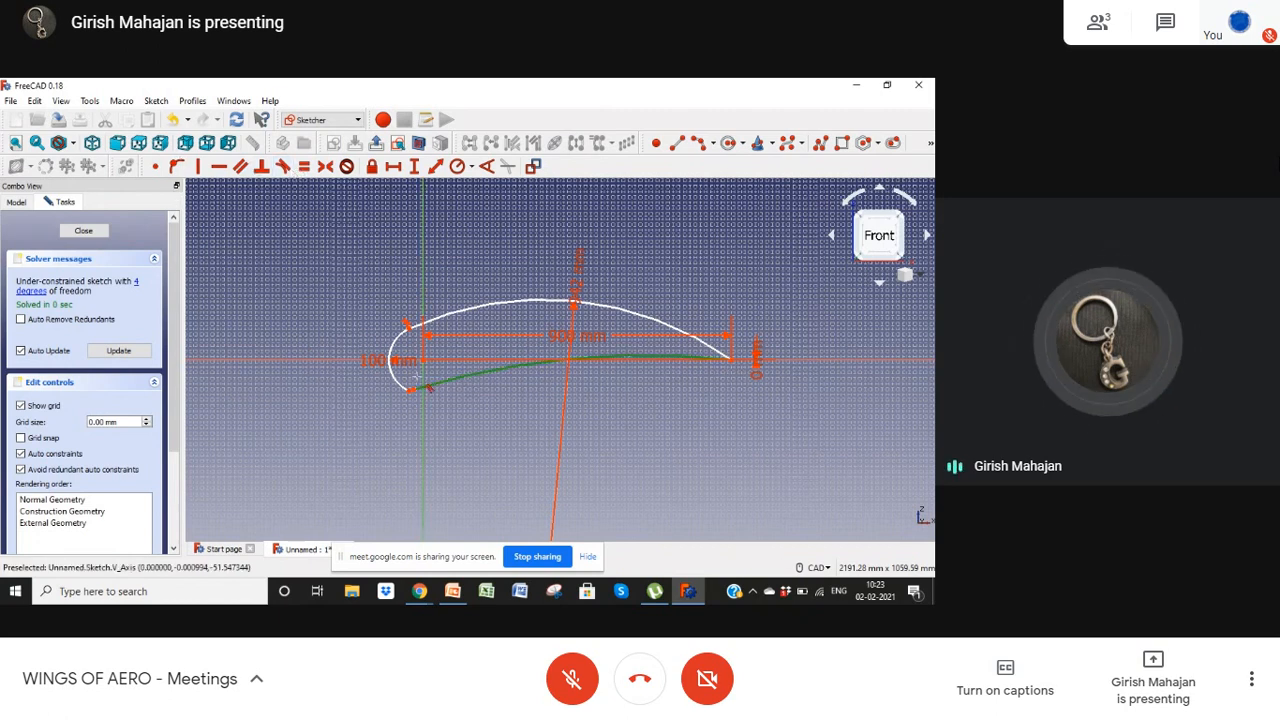
click(395, 378)
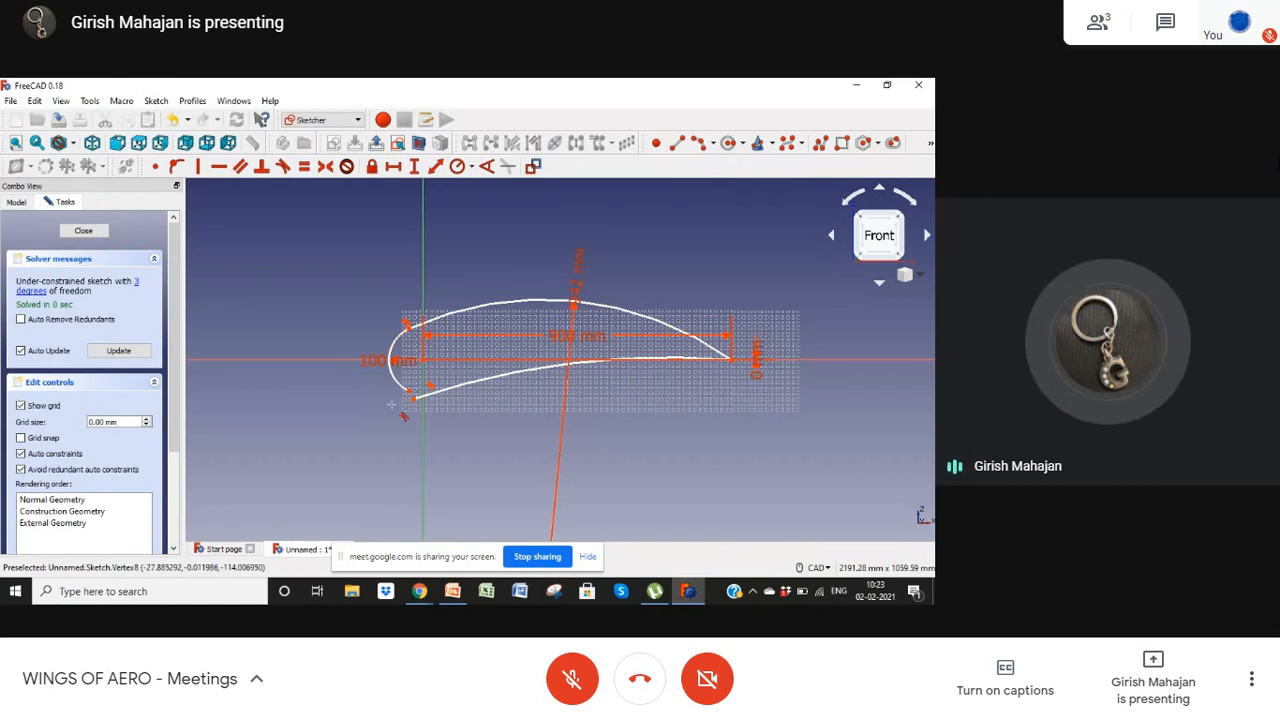
click(178, 170)
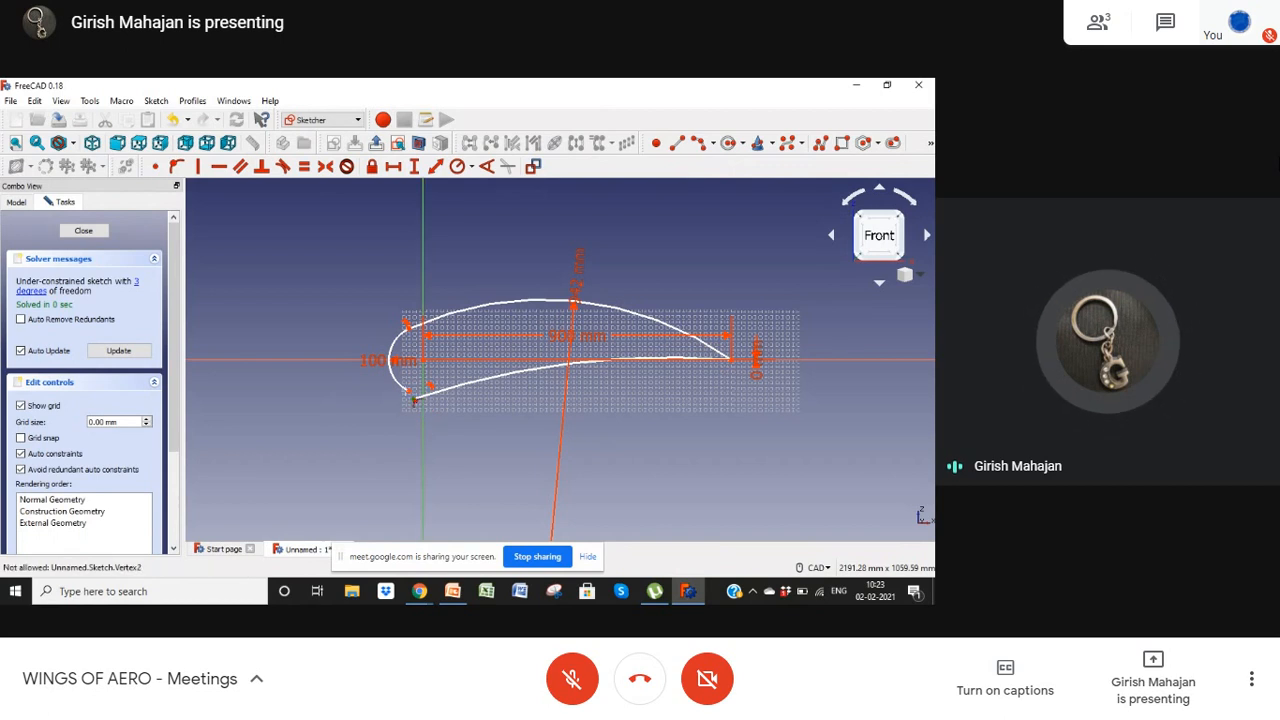
click(410, 393)
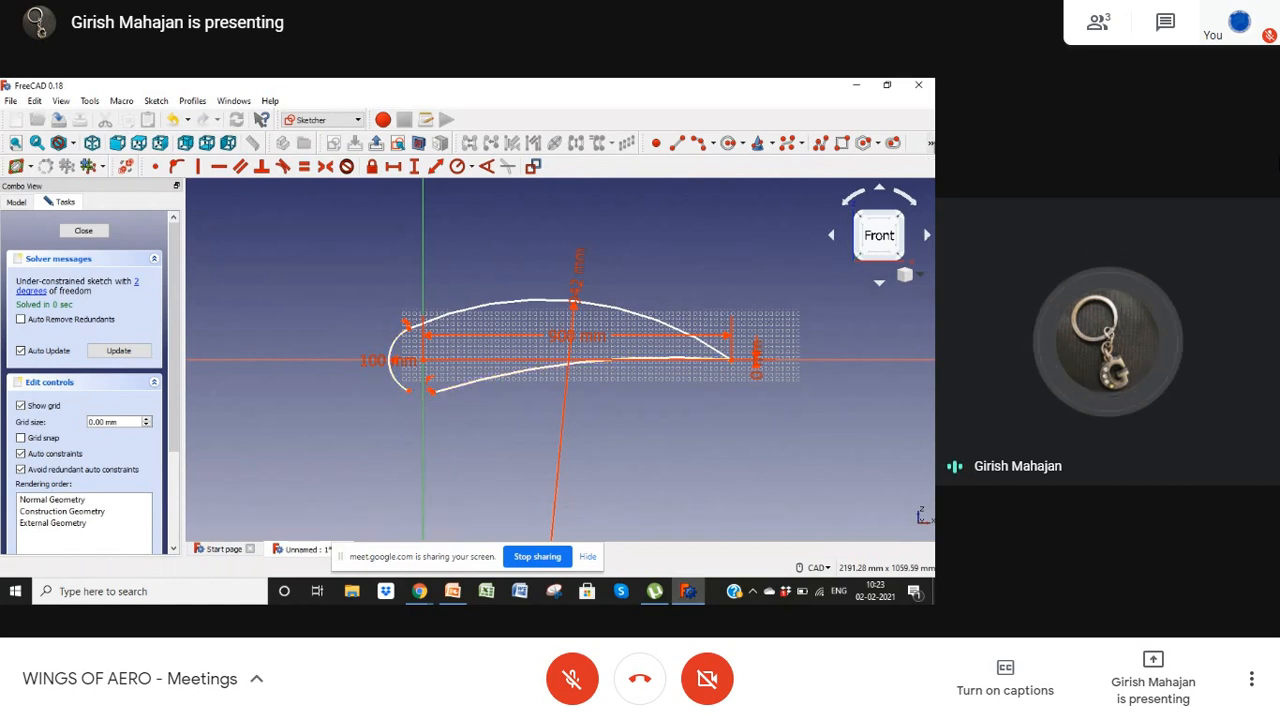
Step: Extend the nose arc's lower end past the lower arc and trim off the overhanging piece
click(931, 144)
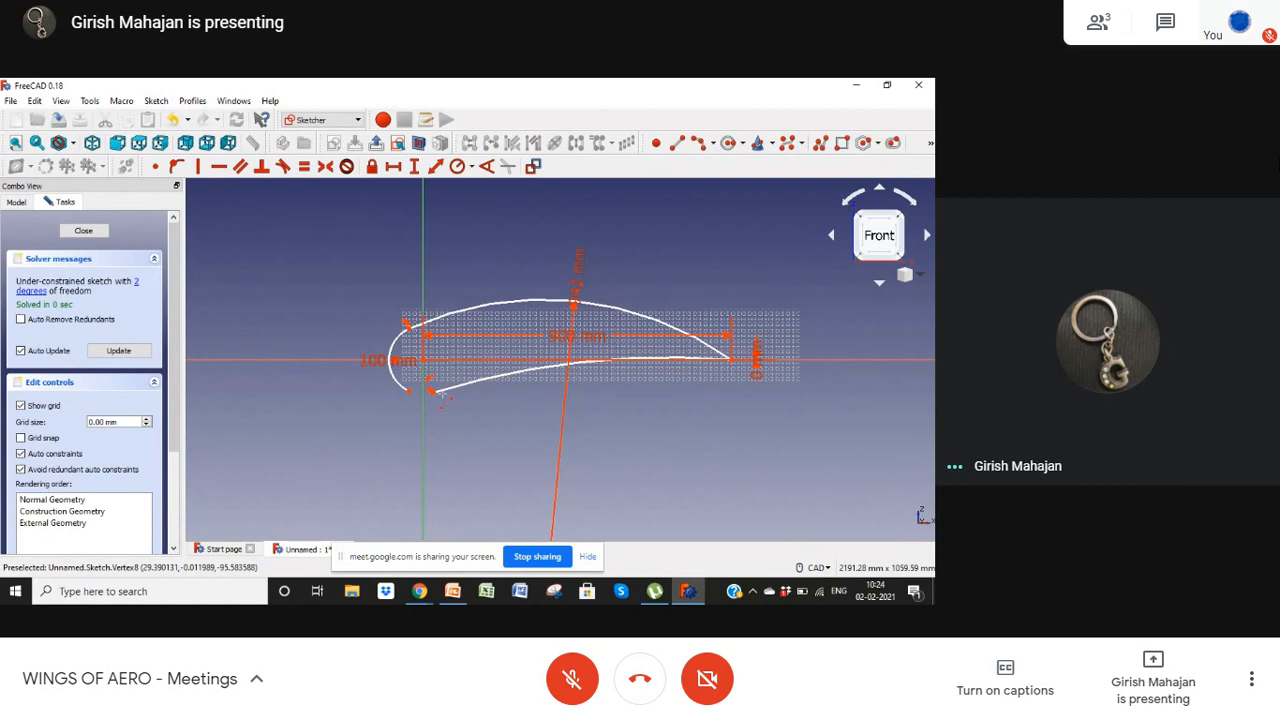
click(441, 395)
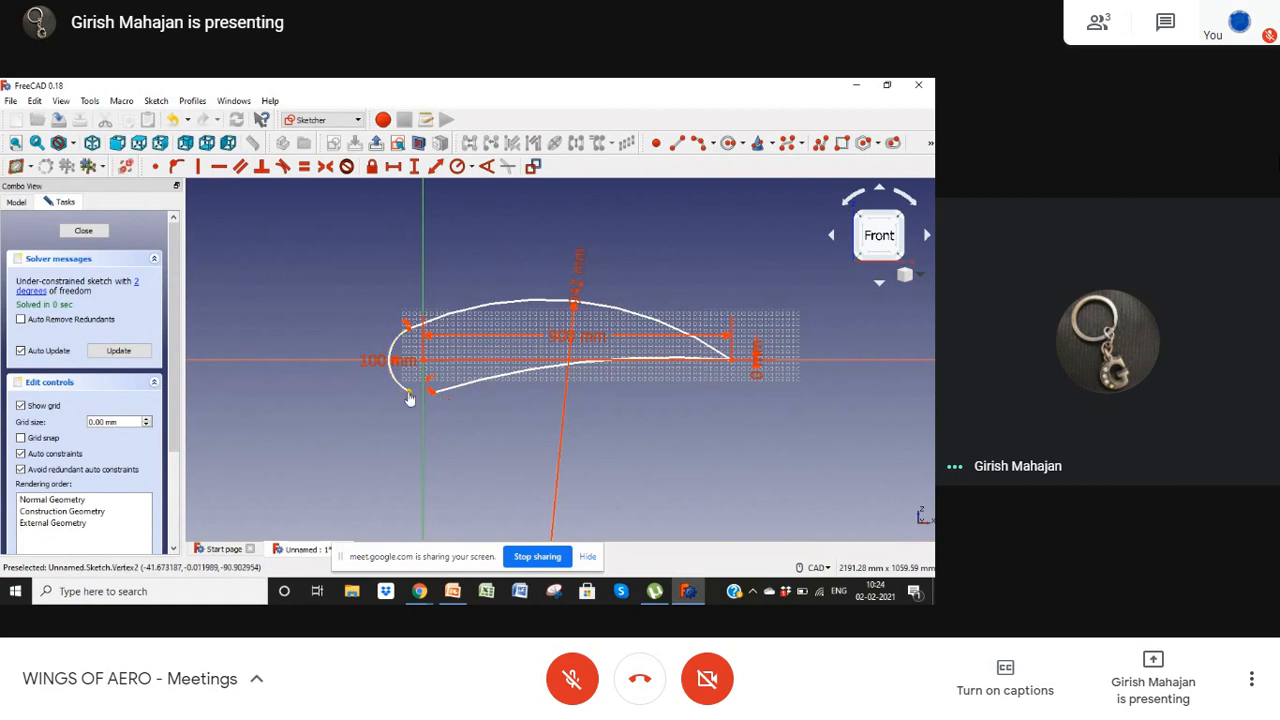
drag(409, 397, 462, 390)
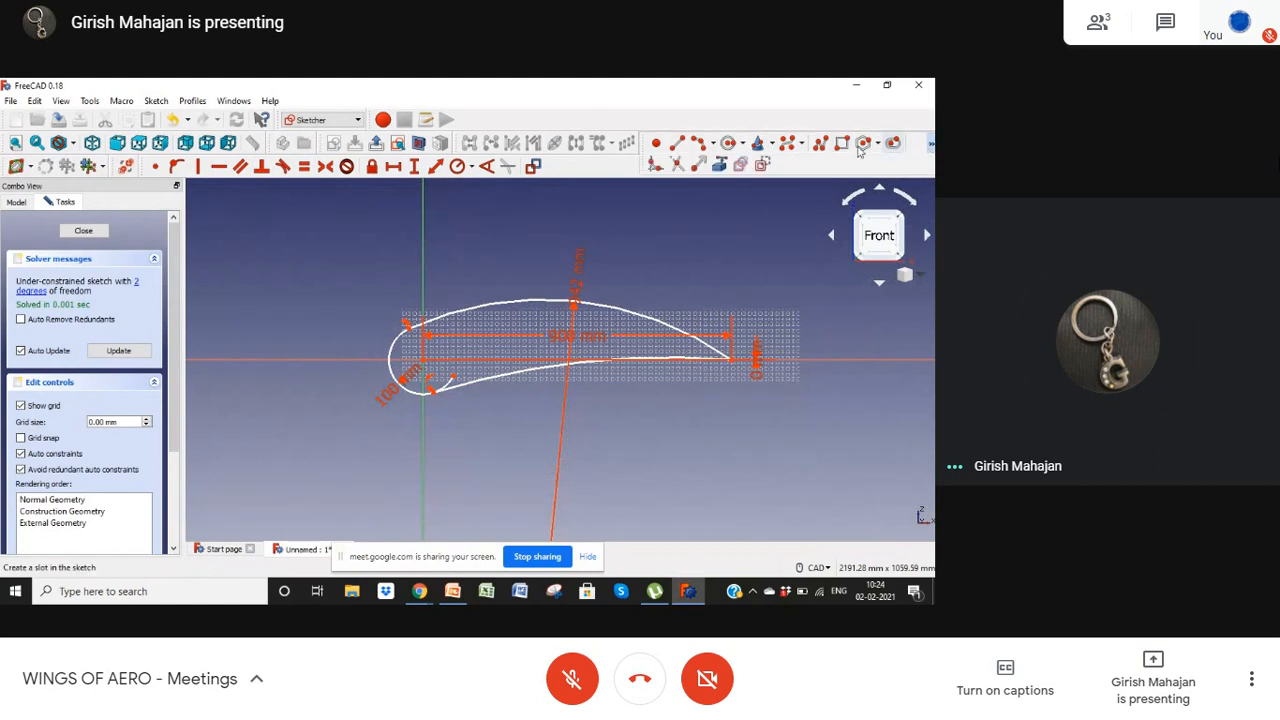
click(930, 143)
click(699, 167)
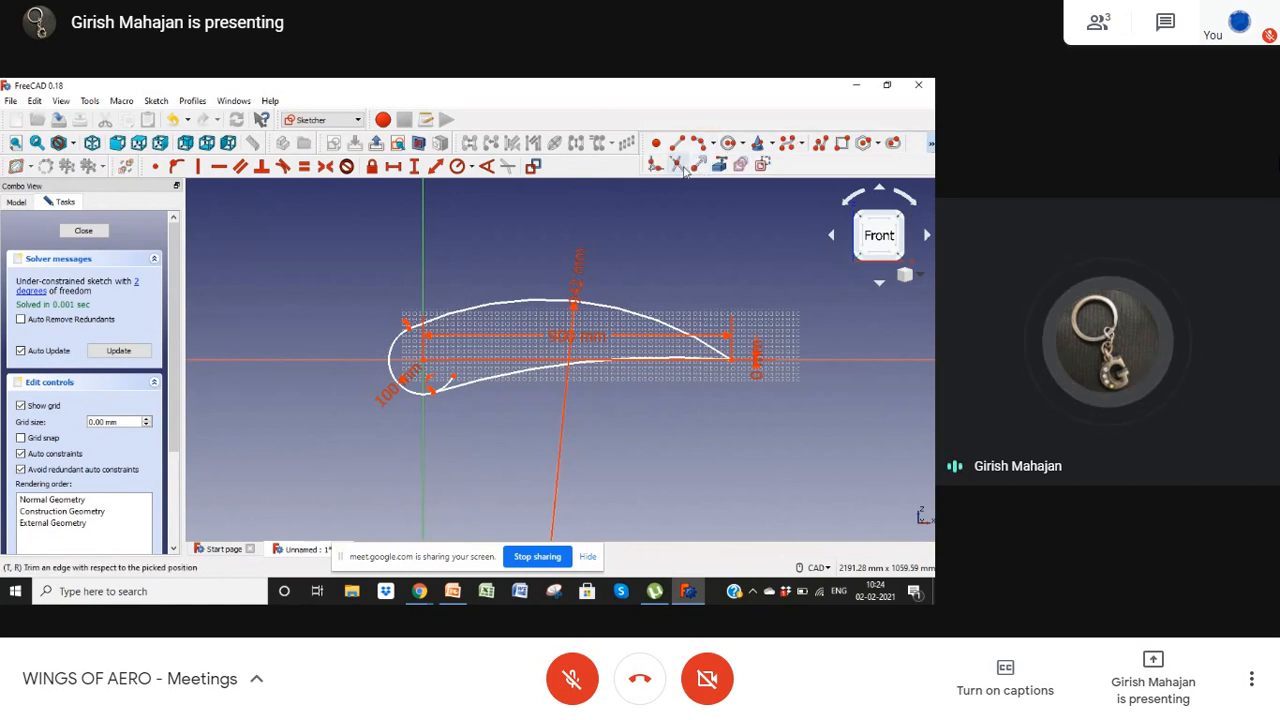
click(449, 380)
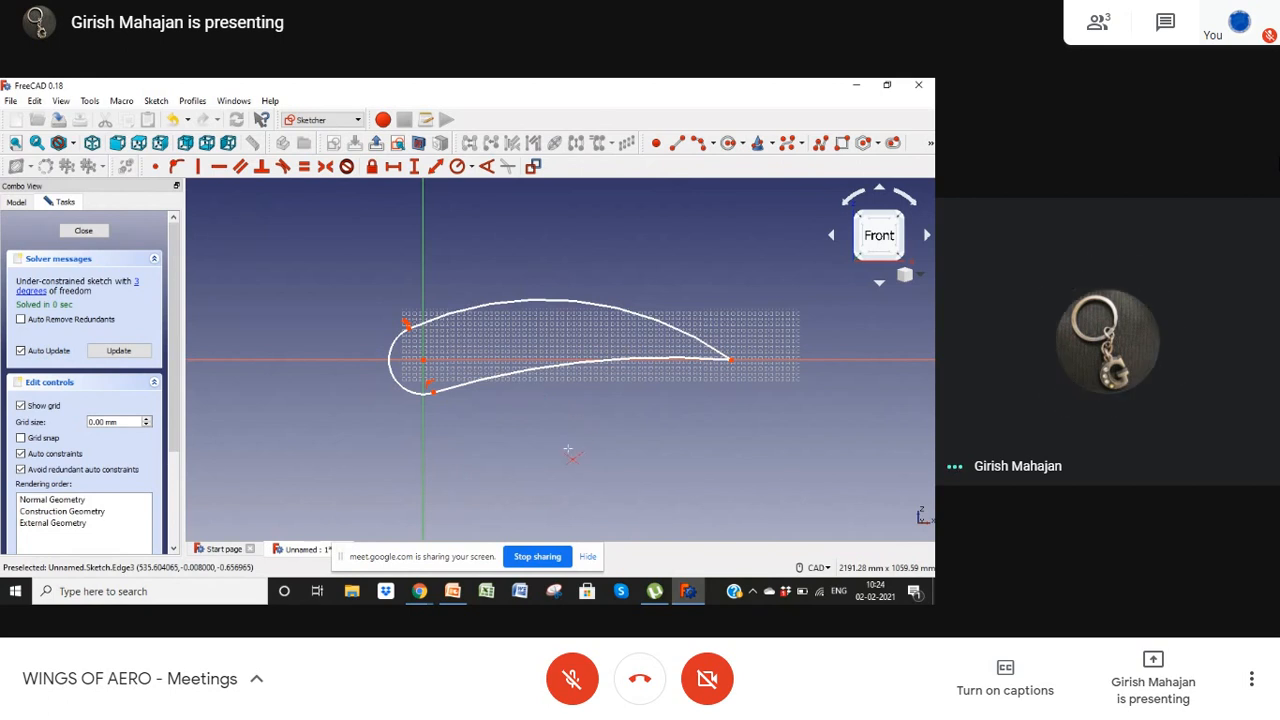
Step: Test the freedom of the upper and lower arcs, and pull the lower arc's left end away from the nose arc's end
click(455, 591)
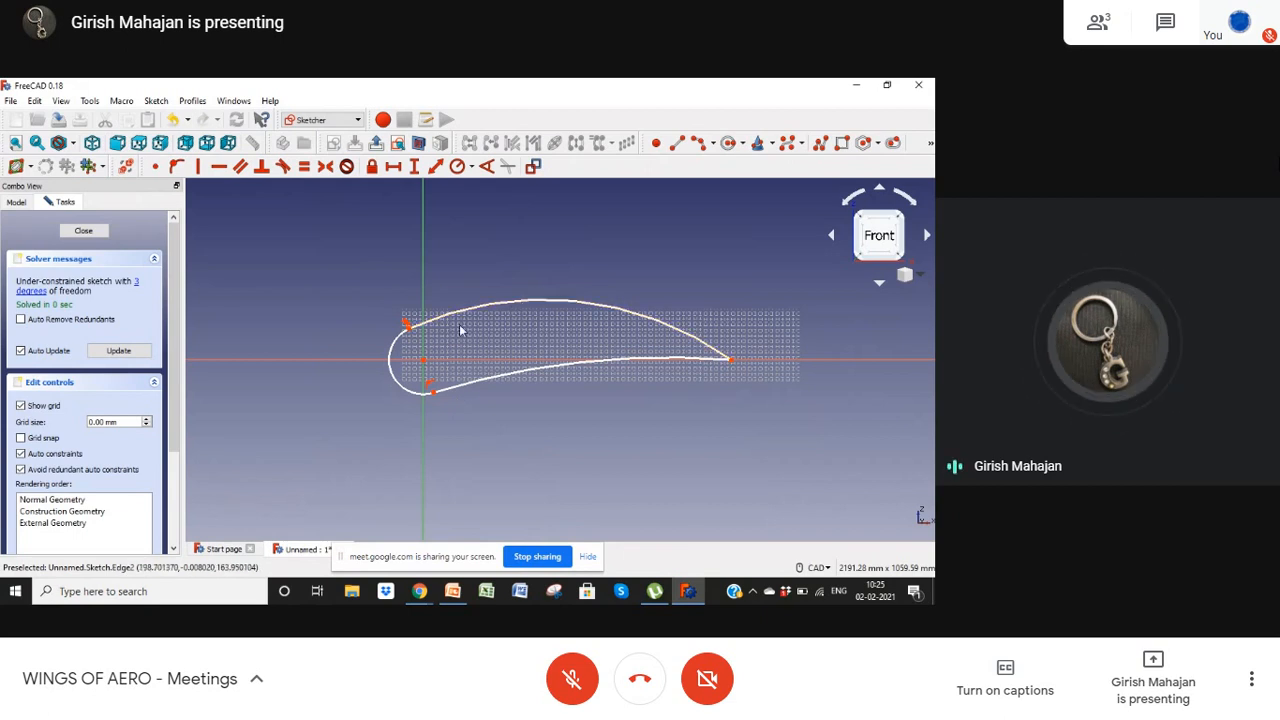
drag(538, 300, 547, 290)
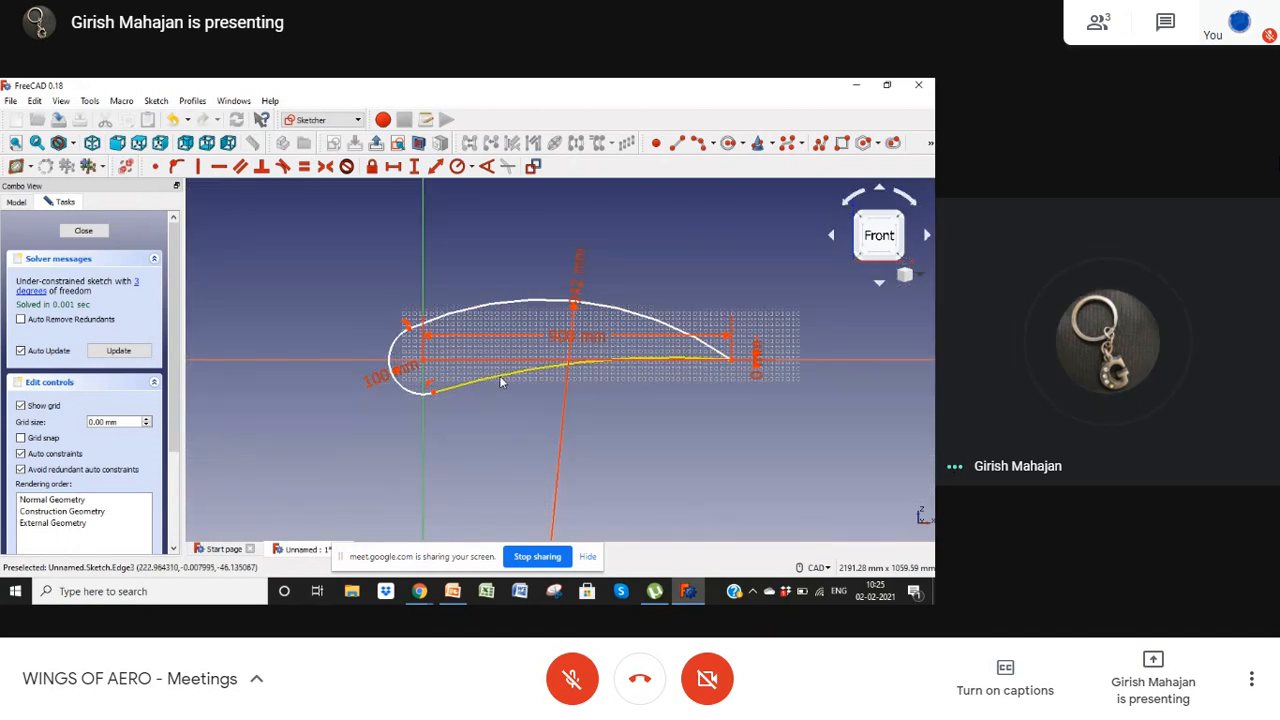
mouse_move(503, 379)
mouse_down()
mouse_move(531, 437)
mouse_move(669, 400)
mouse_move(694, 411)
mouse_move(610, 388)
mouse_move(634, 402)
mouse_move(586, 374)
mouse_move(487, 370)
mouse_up()
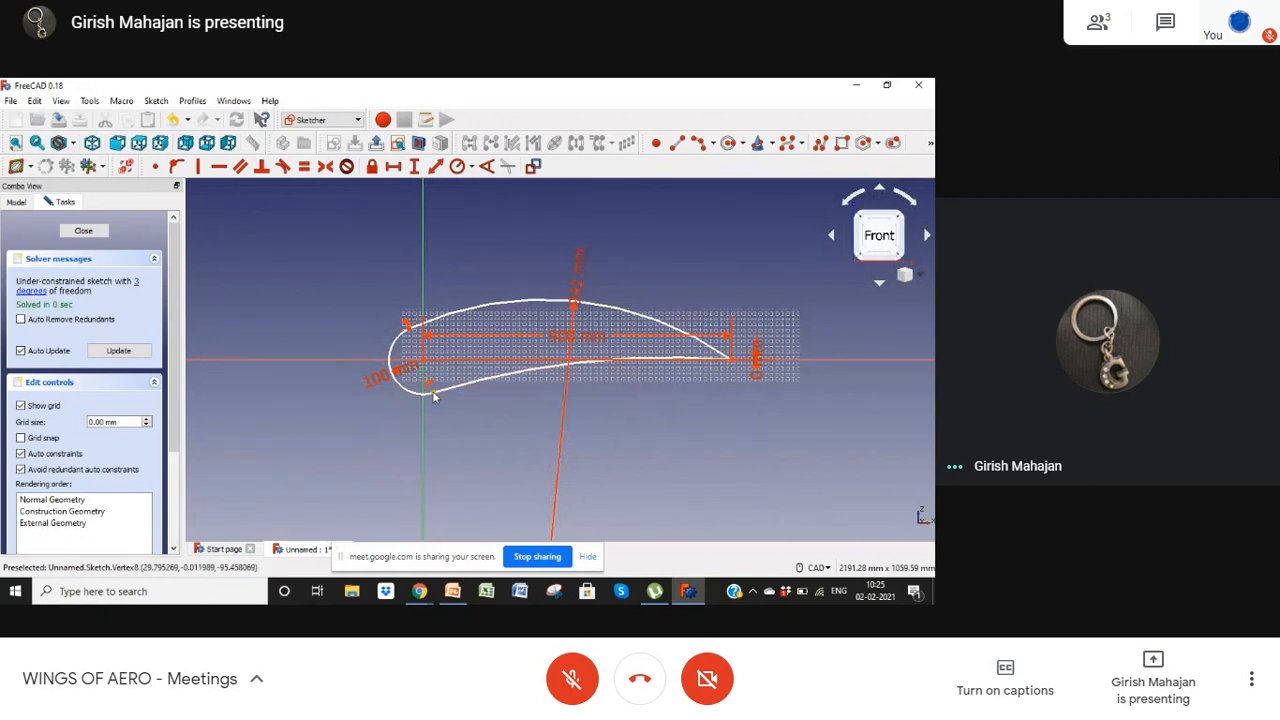
mouse_move(433, 396)
mouse_down()
mouse_move(451, 380)
mouse_move(440, 397)
mouse_up()
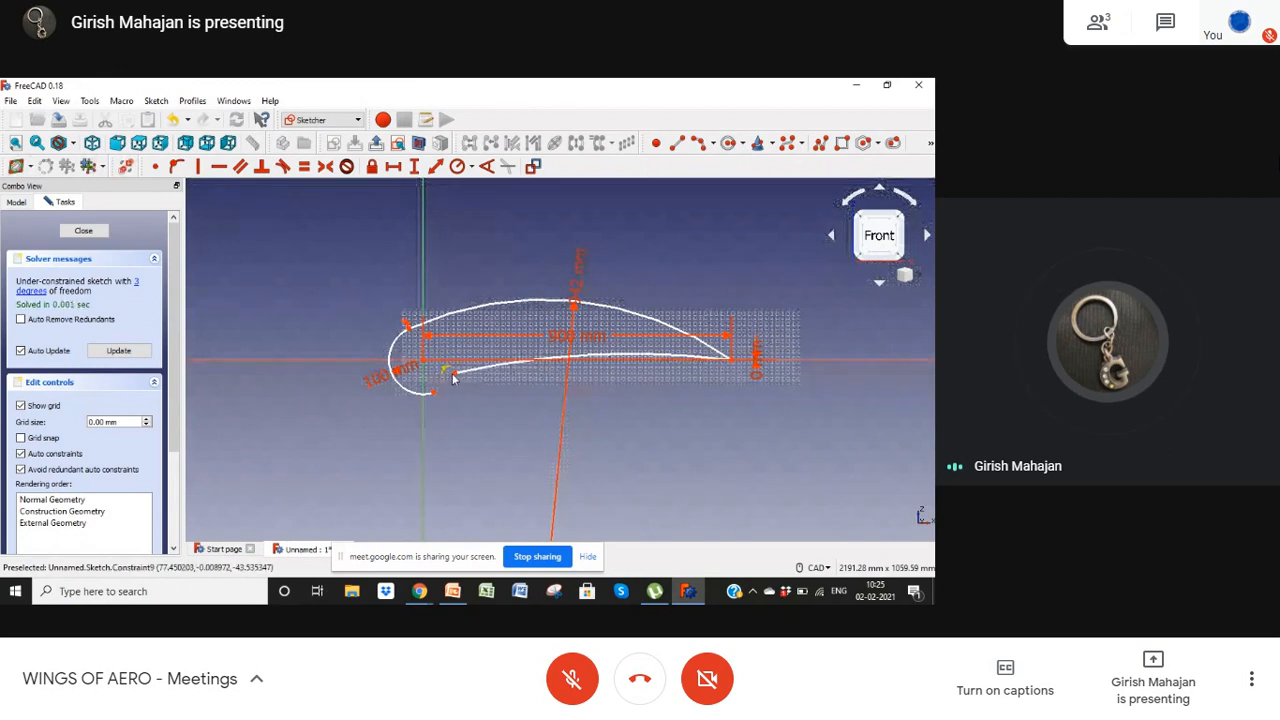
Step: Make the lower arc's left end coincident with the nose arc's end, and try to move the joint down towards the nose's underside
click(155, 171)
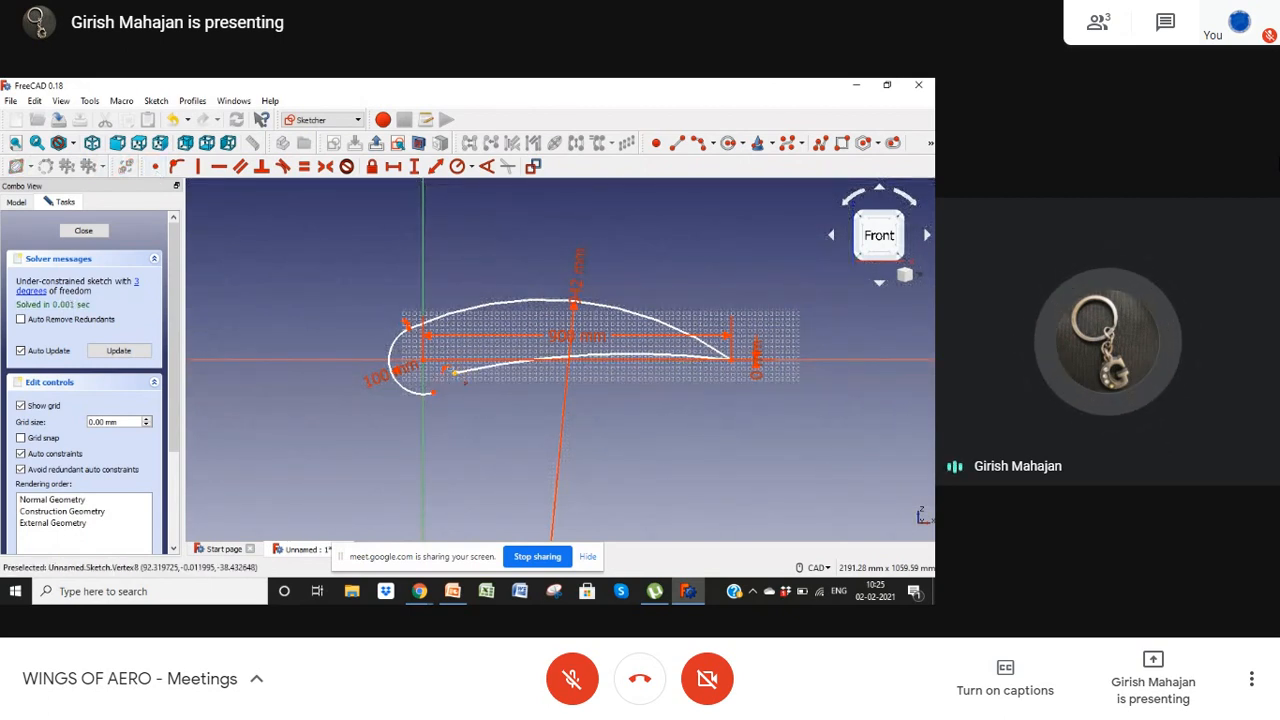
click(455, 372)
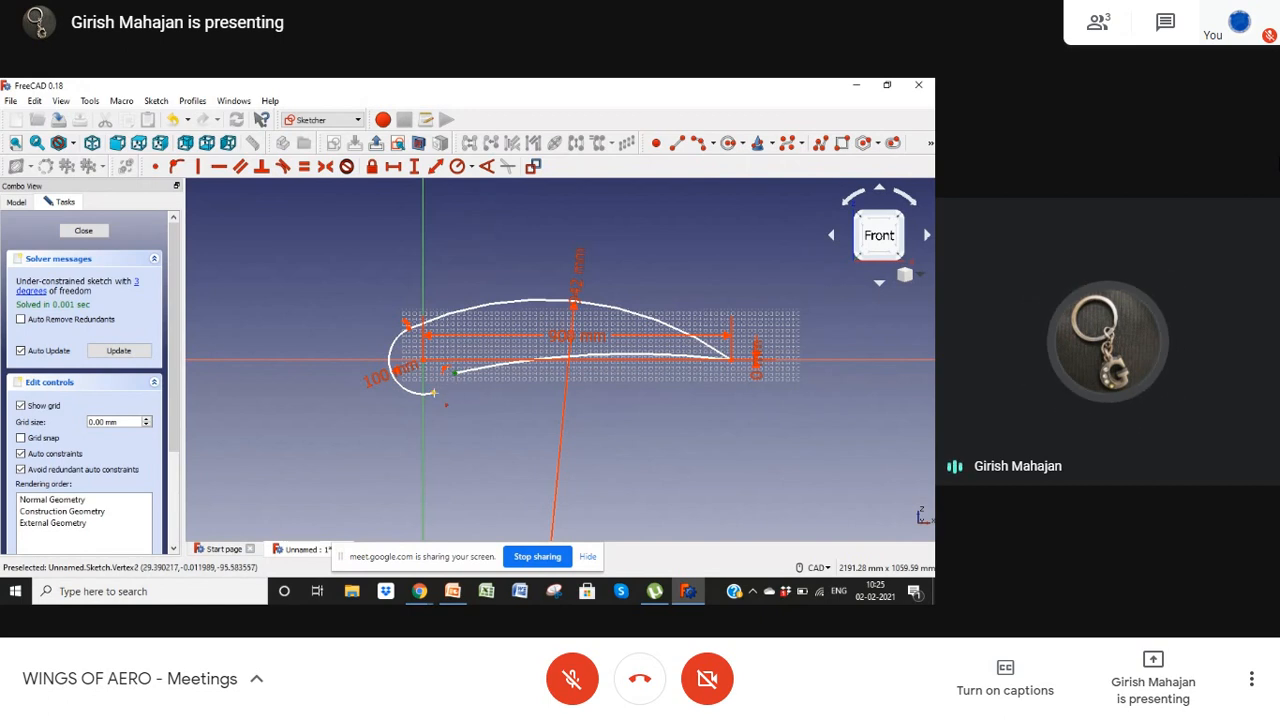
click(432, 392)
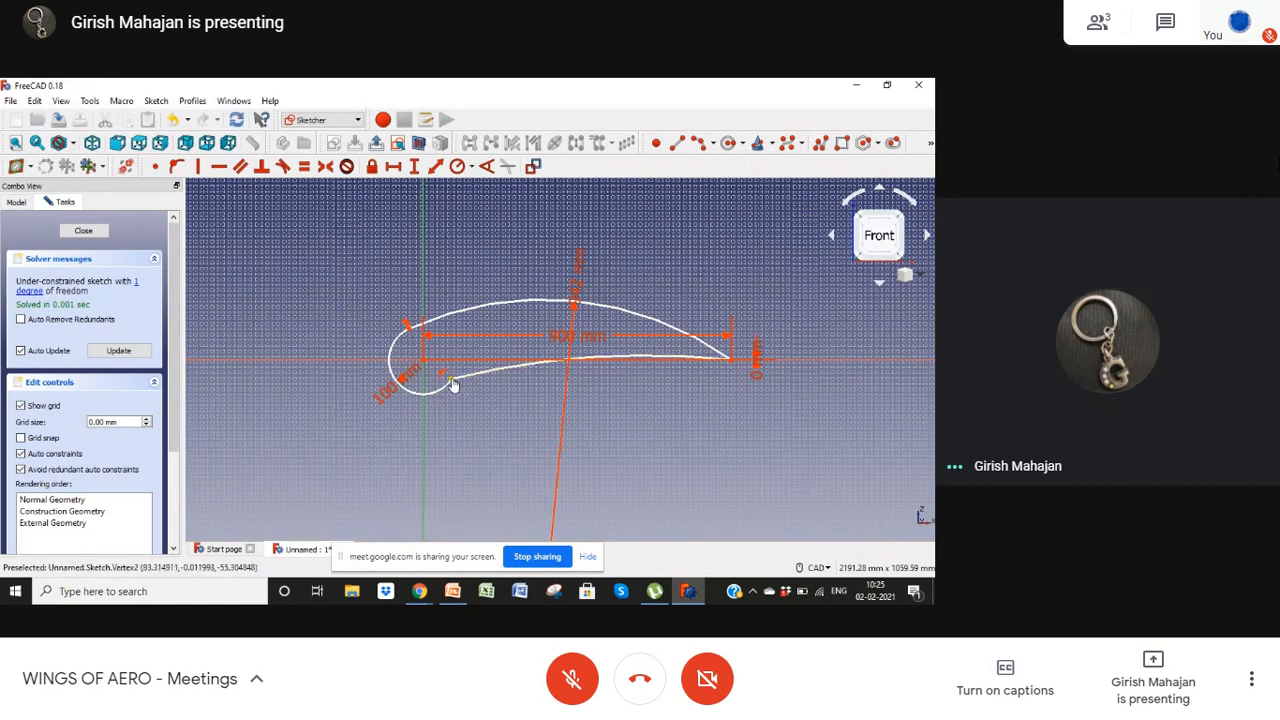
drag(452, 381, 438, 394)
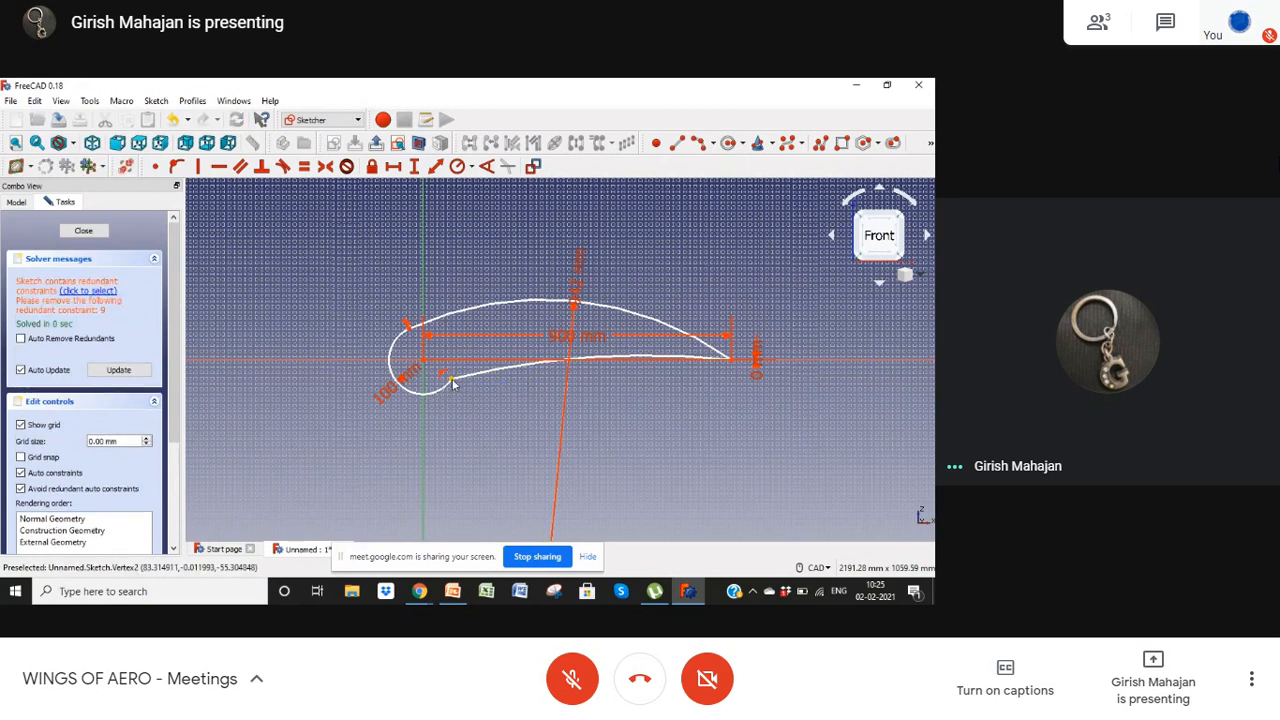
Step: Move the joint between the lower arc and nose arc to the nose's underside, just right of the vertical axis
mouse_move(452, 381)
mouse_down()
mouse_move(429, 409)
mouse_move(430, 393)
mouse_move(470, 385)
mouse_move(400, 400)
mouse_move(422, 429)
mouse_move(403, 415)
mouse_up()
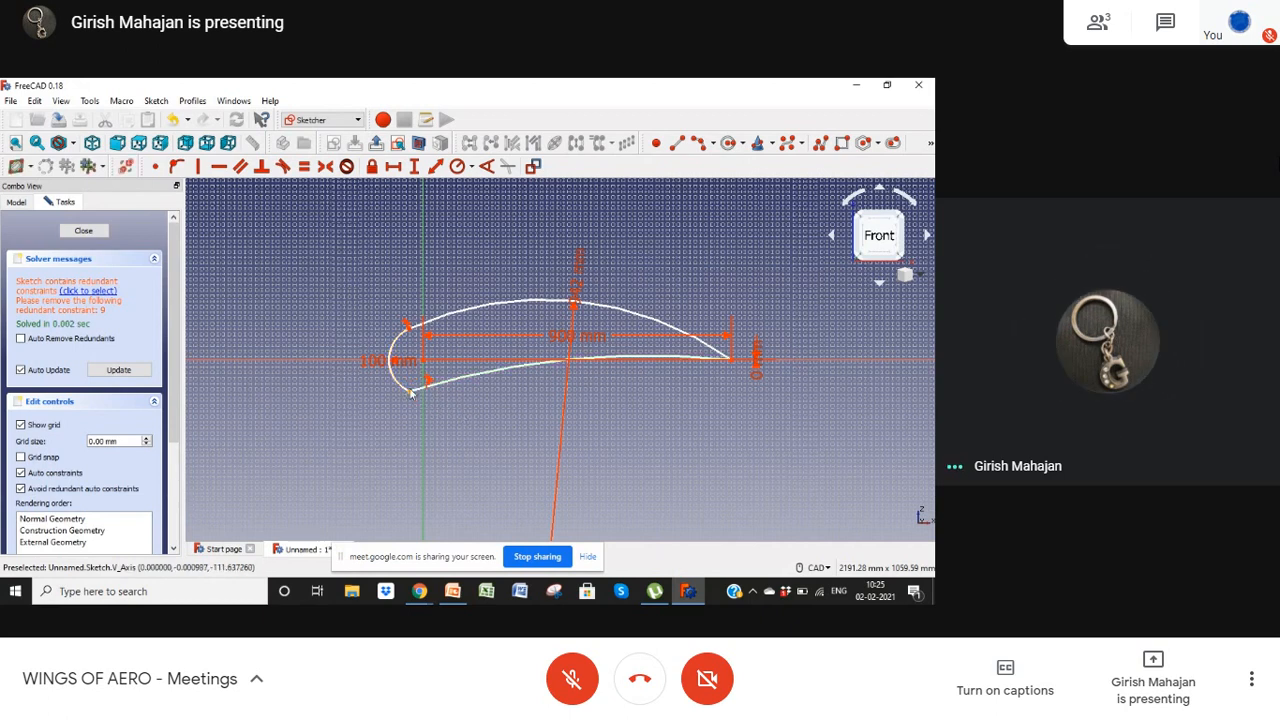
drag(409, 399, 430, 391)
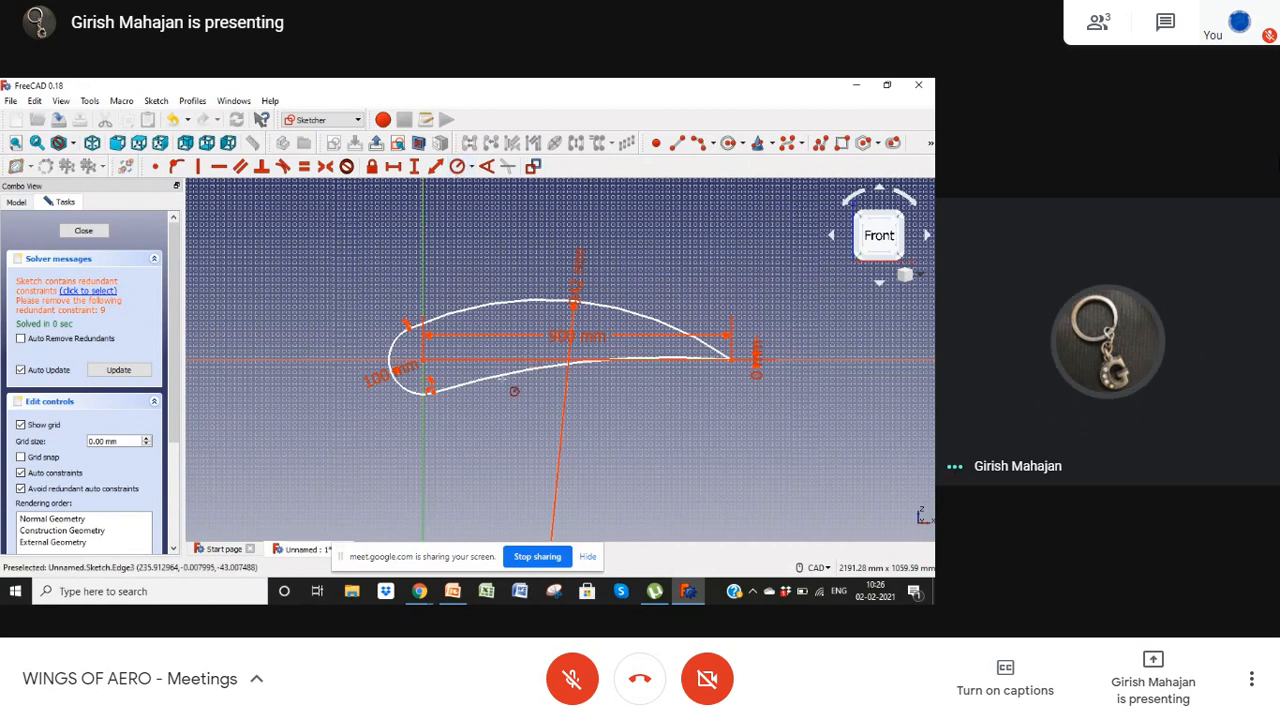
Step: Try repeatedly to add a radius constraint to the lower arc, including with the offered value of 2297.48 mm
click(494, 377)
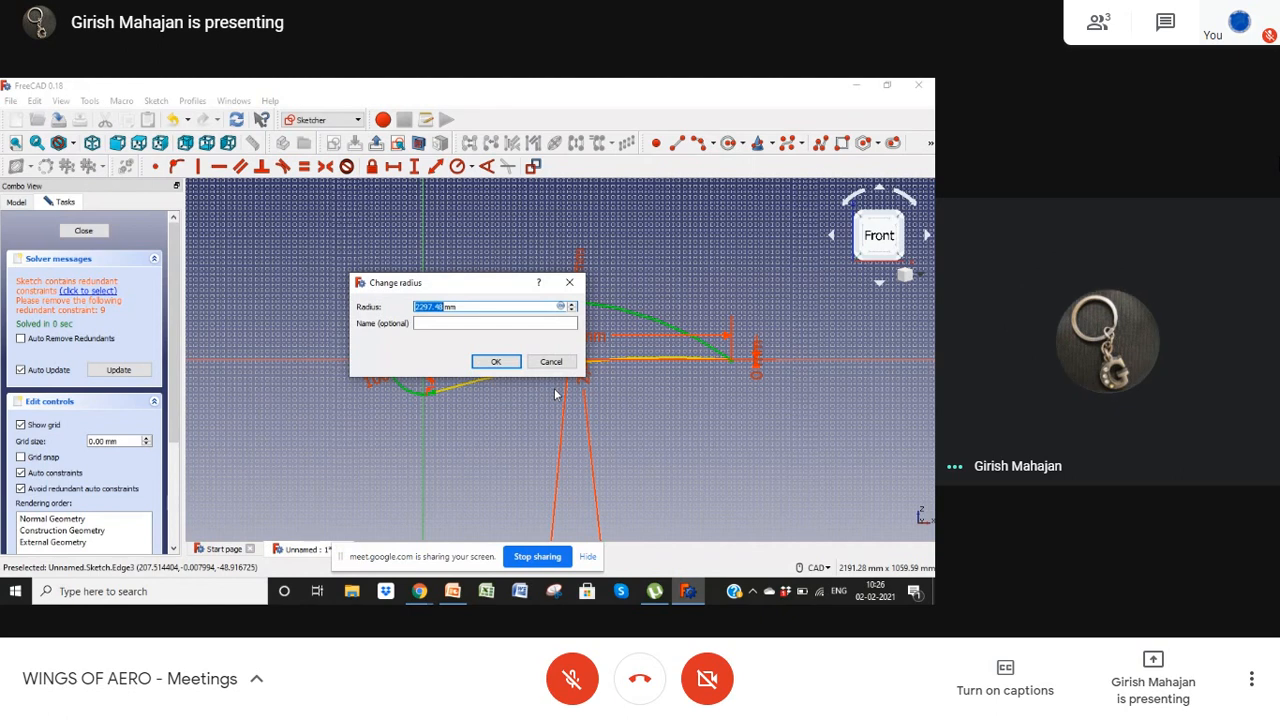
key(Return)
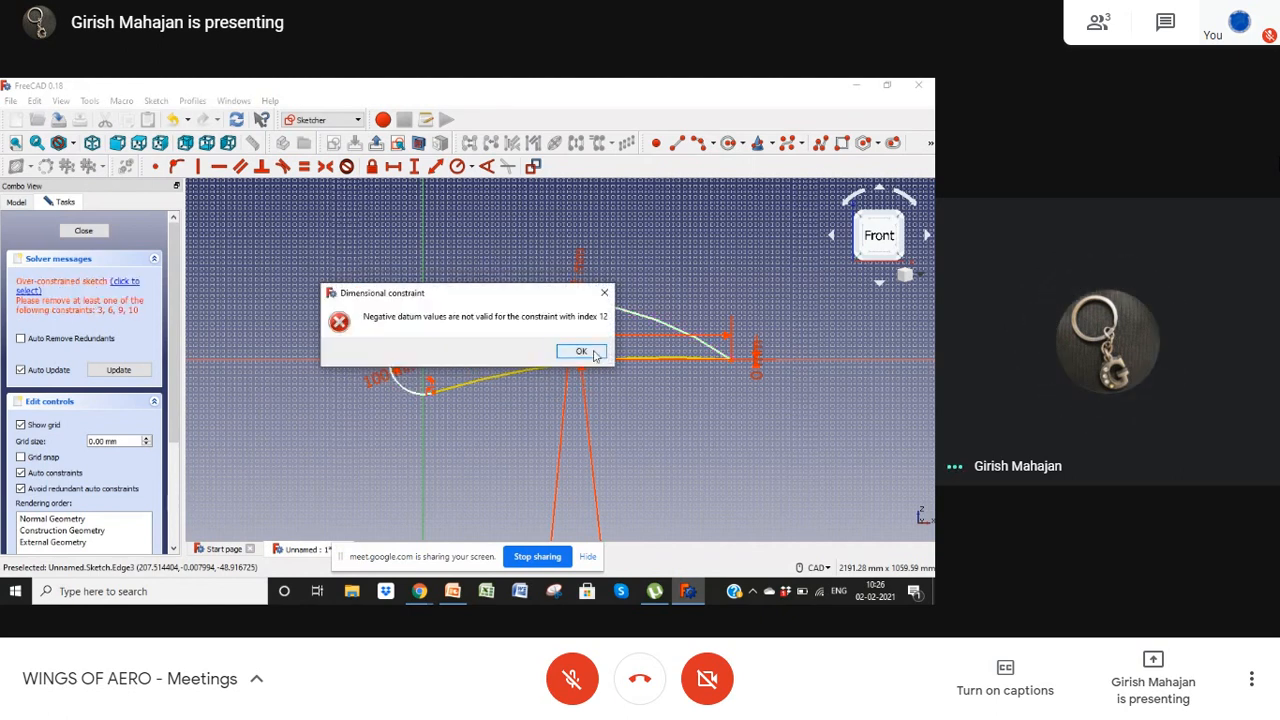
click(581, 352)
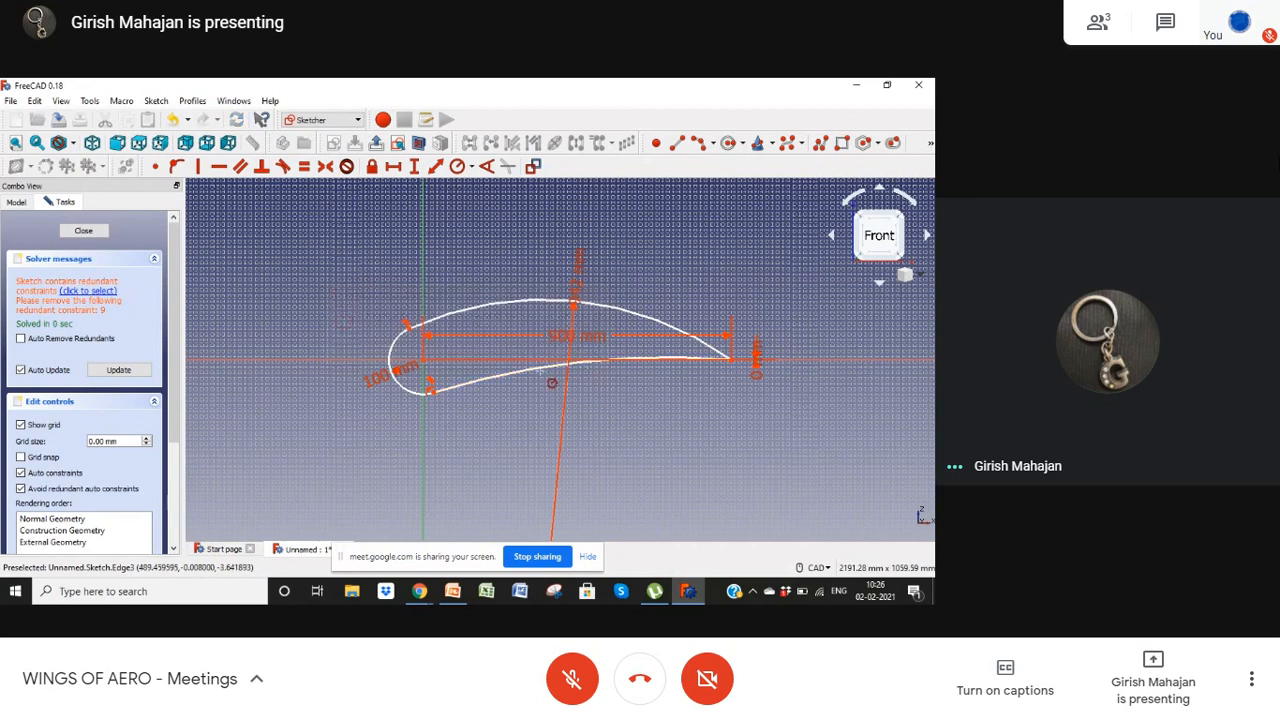
click(534, 370)
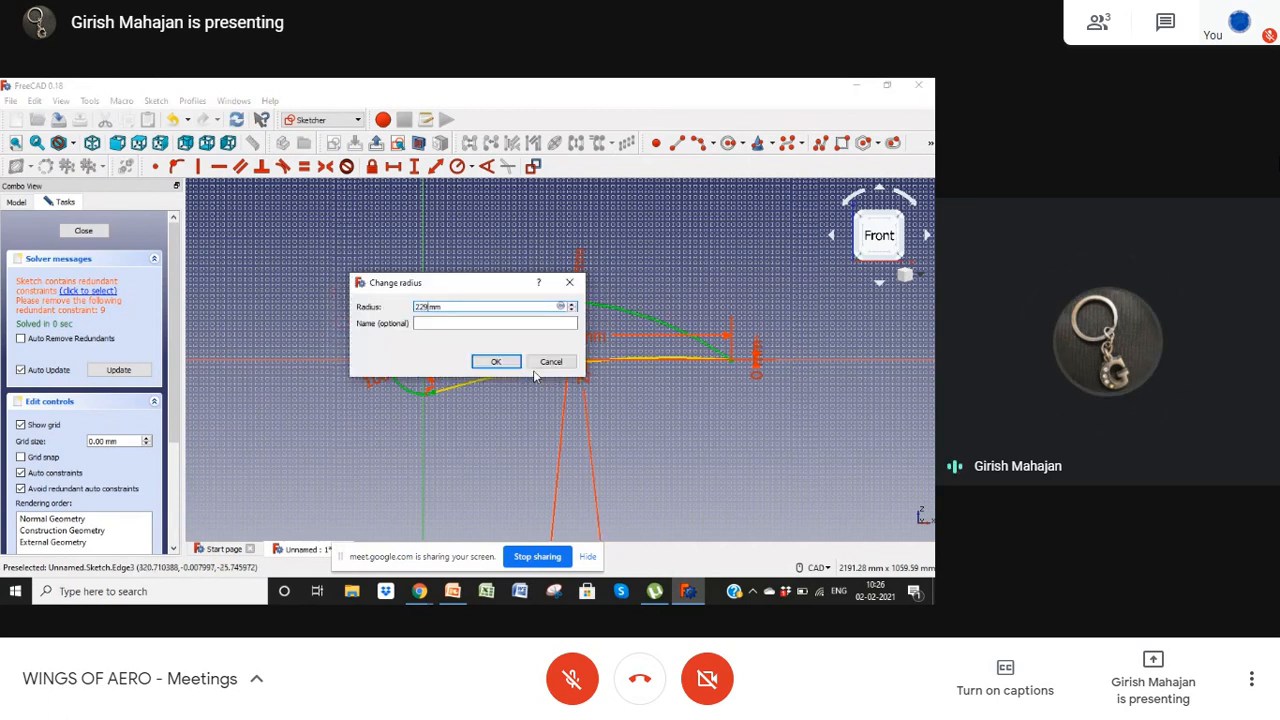
key(Return)
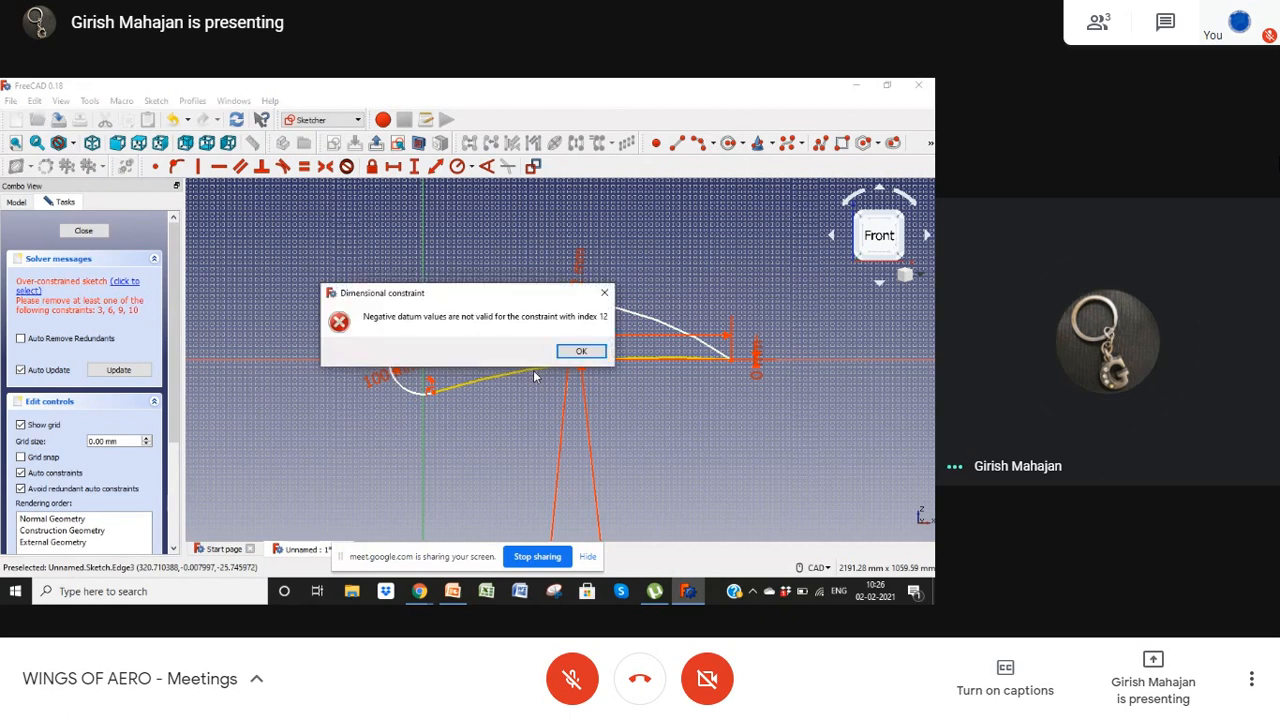
click(581, 352)
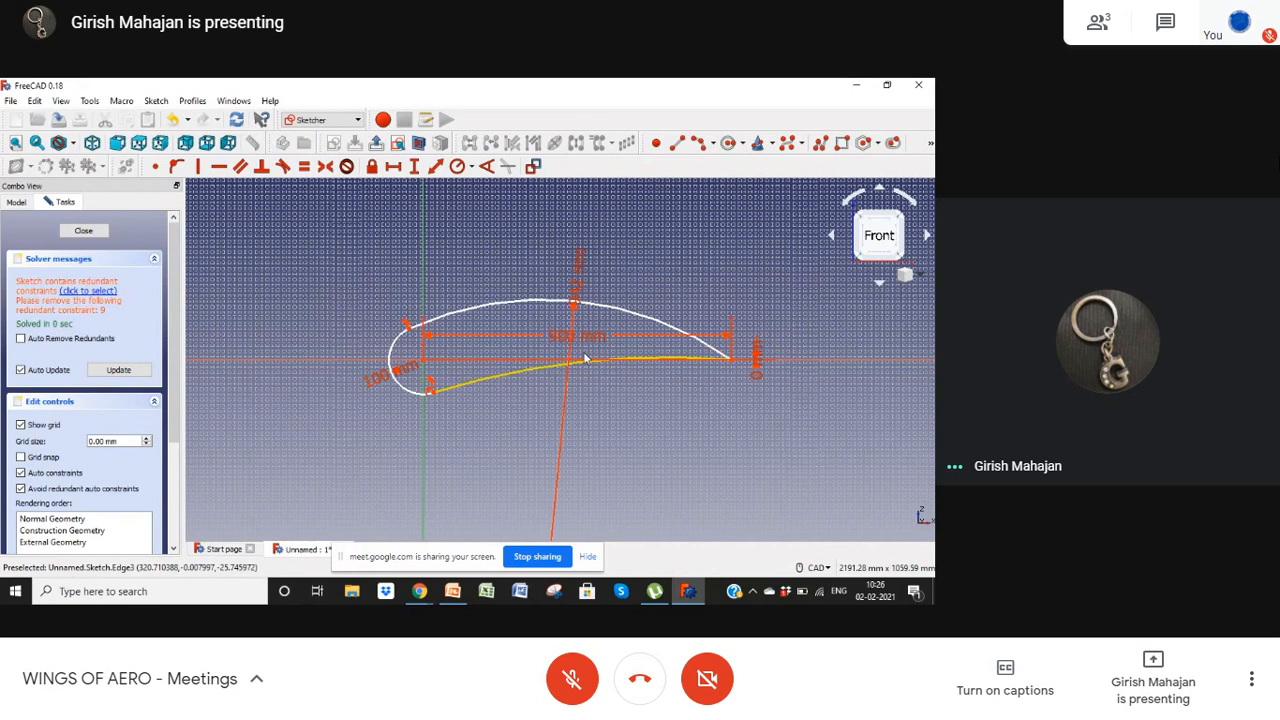
click(487, 389)
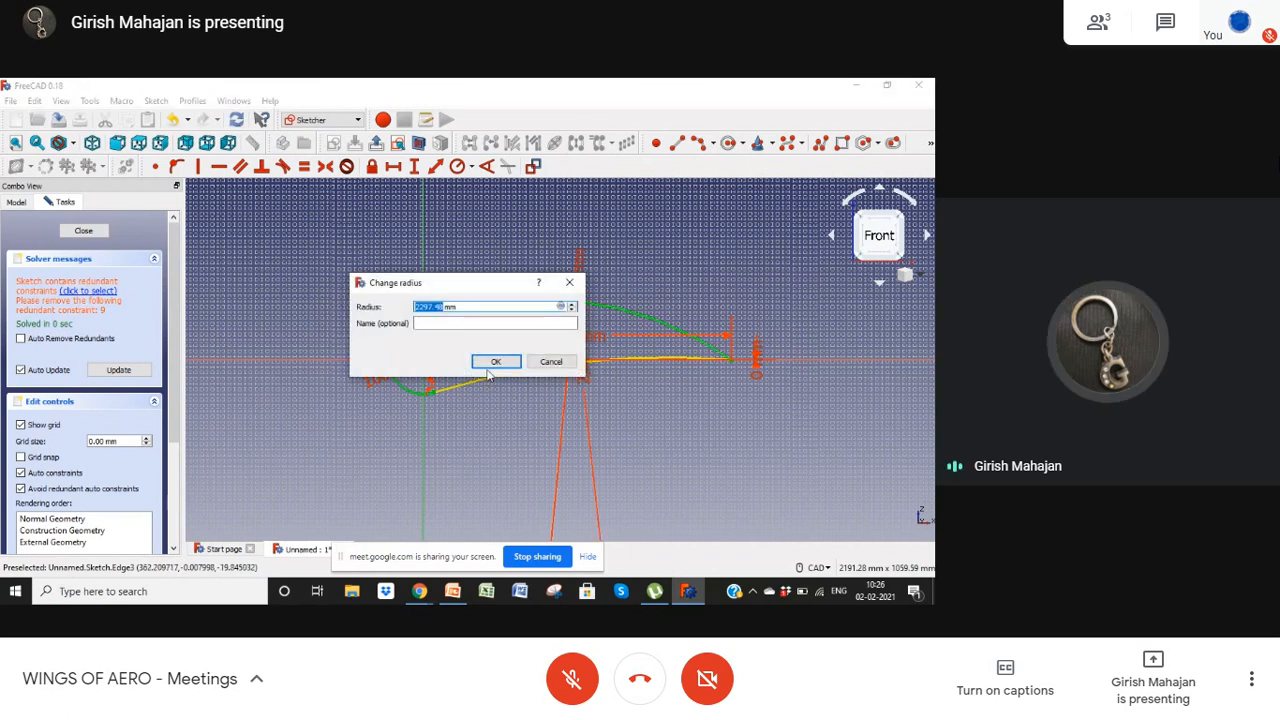
click(494, 363)
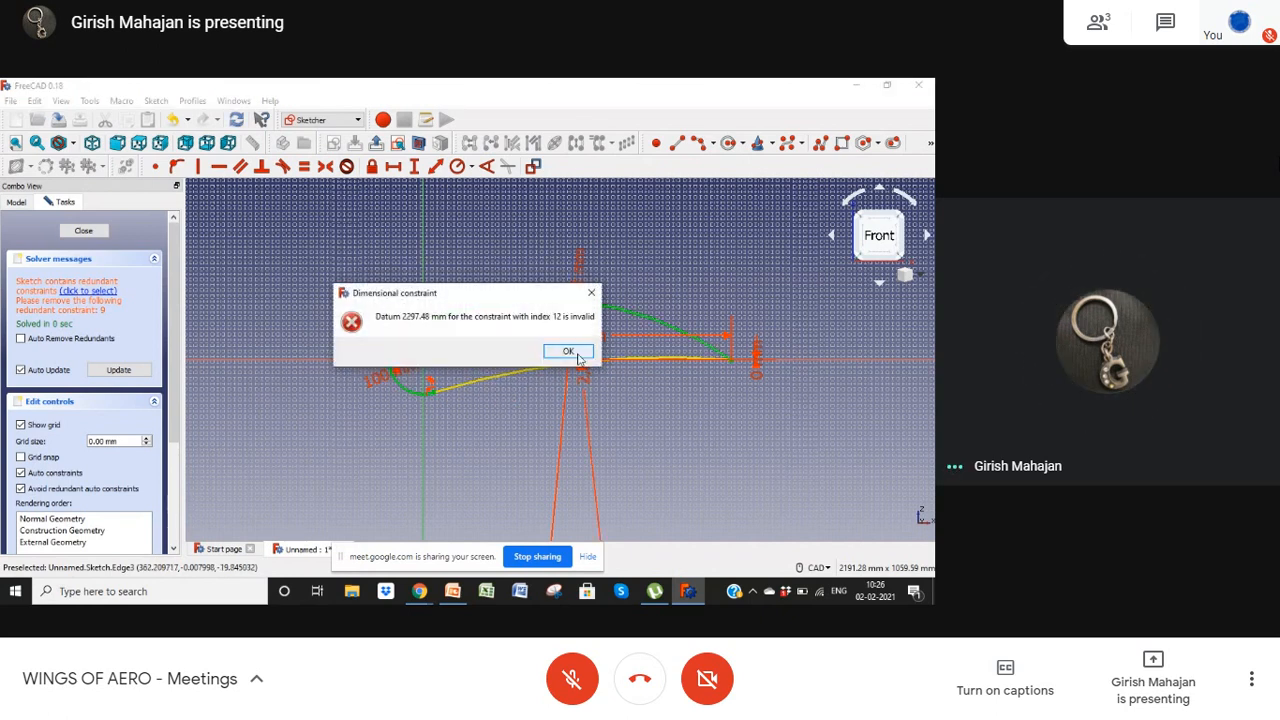
click(568, 352)
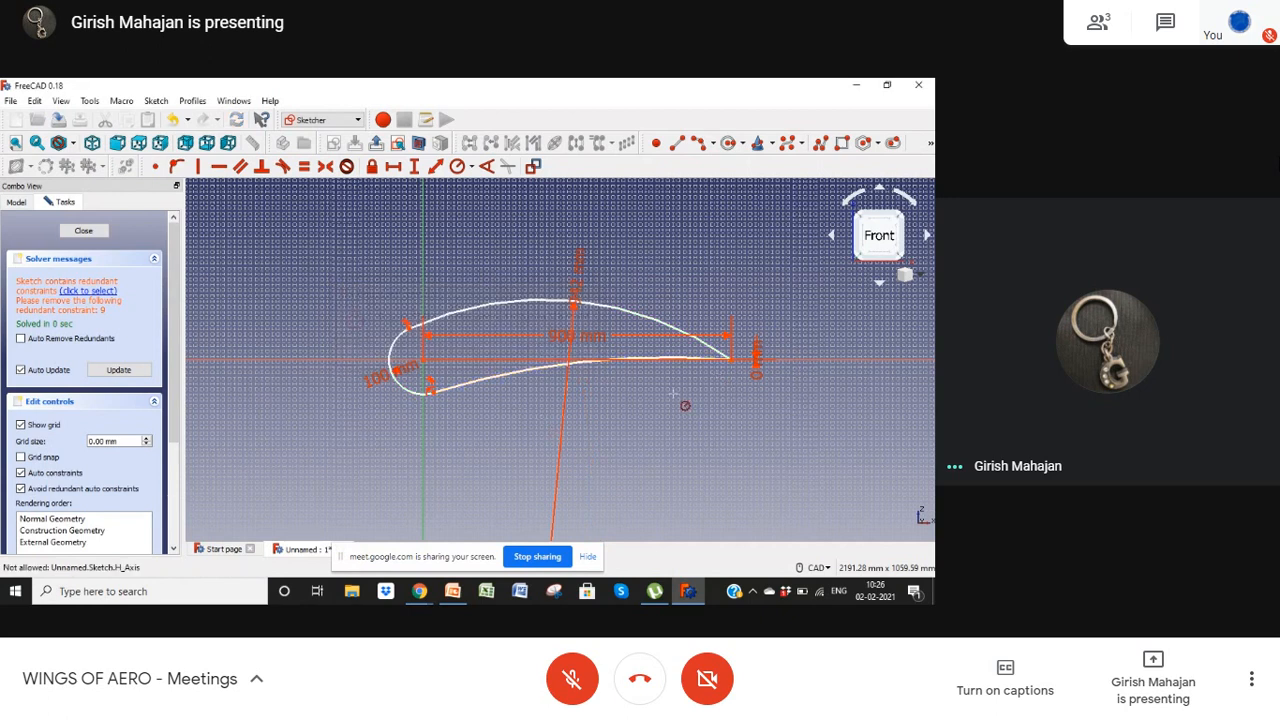
click(507, 376)
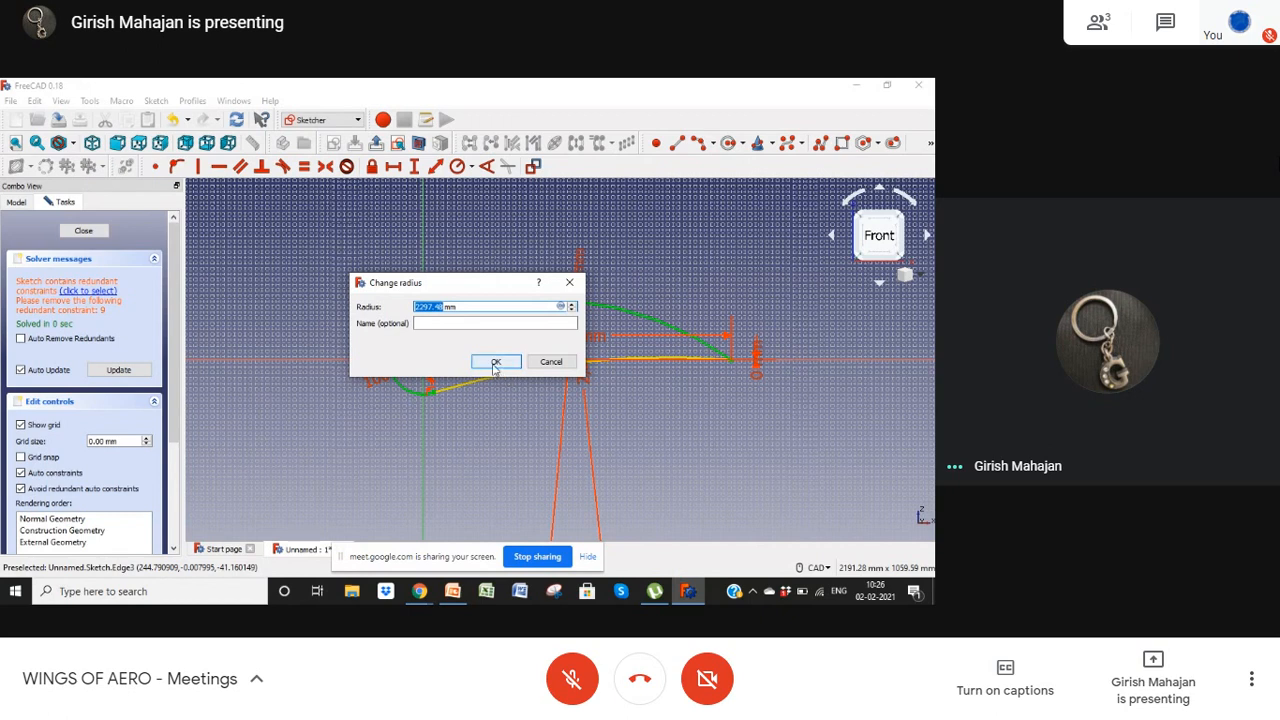
click(496, 361)
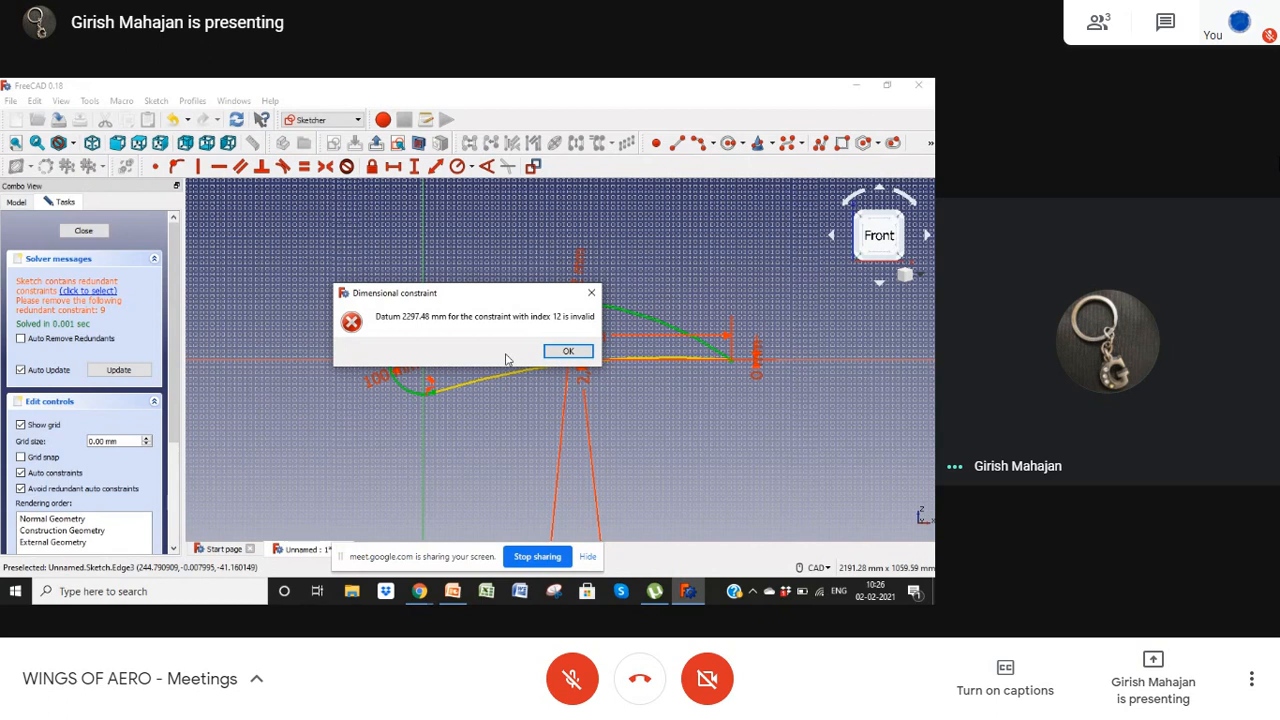
click(568, 352)
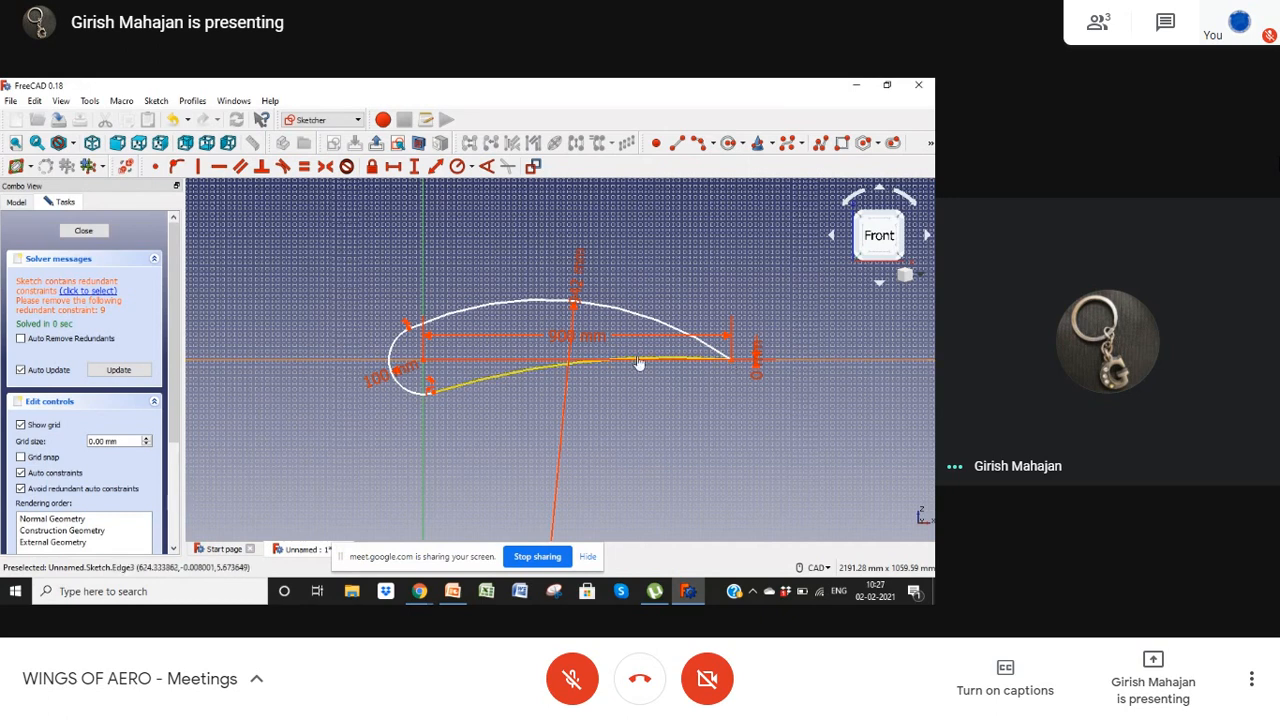
Step: Test the freedom of the lower and upper arcs, and delete the redundant constraint at the lower arc's joint with the nose arc
drag(640, 364, 513, 371)
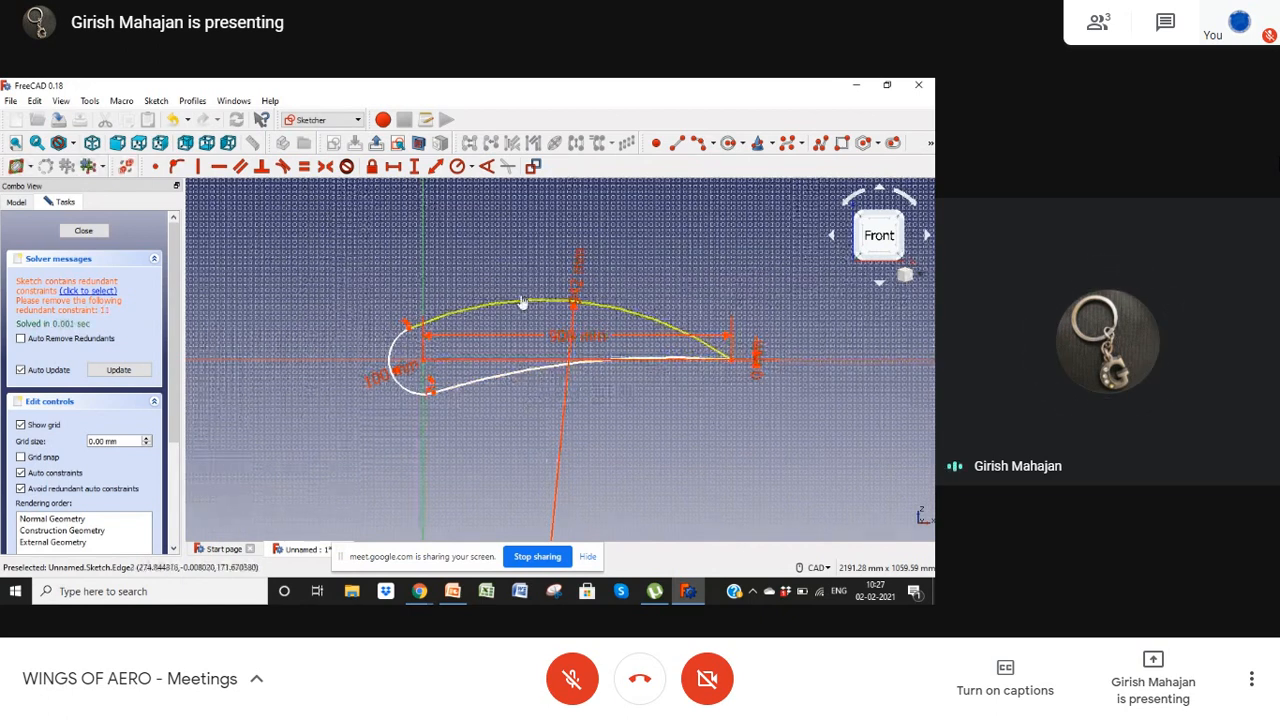
drag(522, 302, 657, 318)
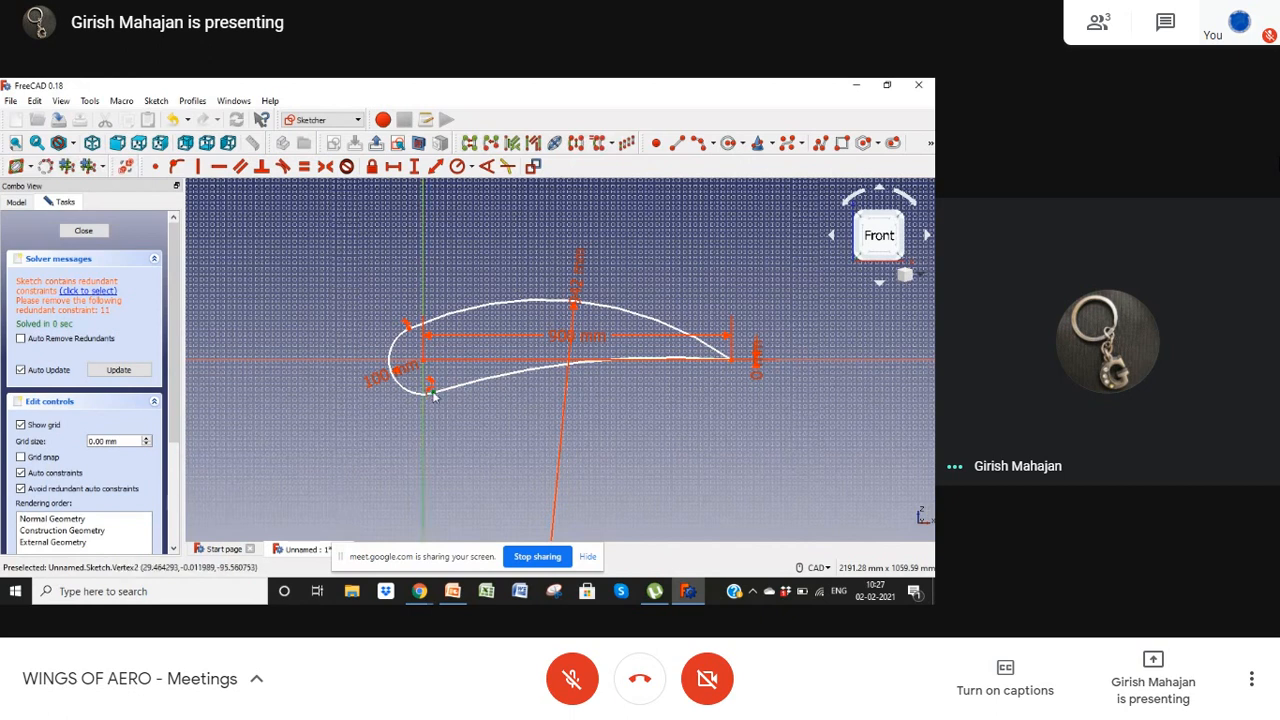
scroll(432, 395, up, 10)
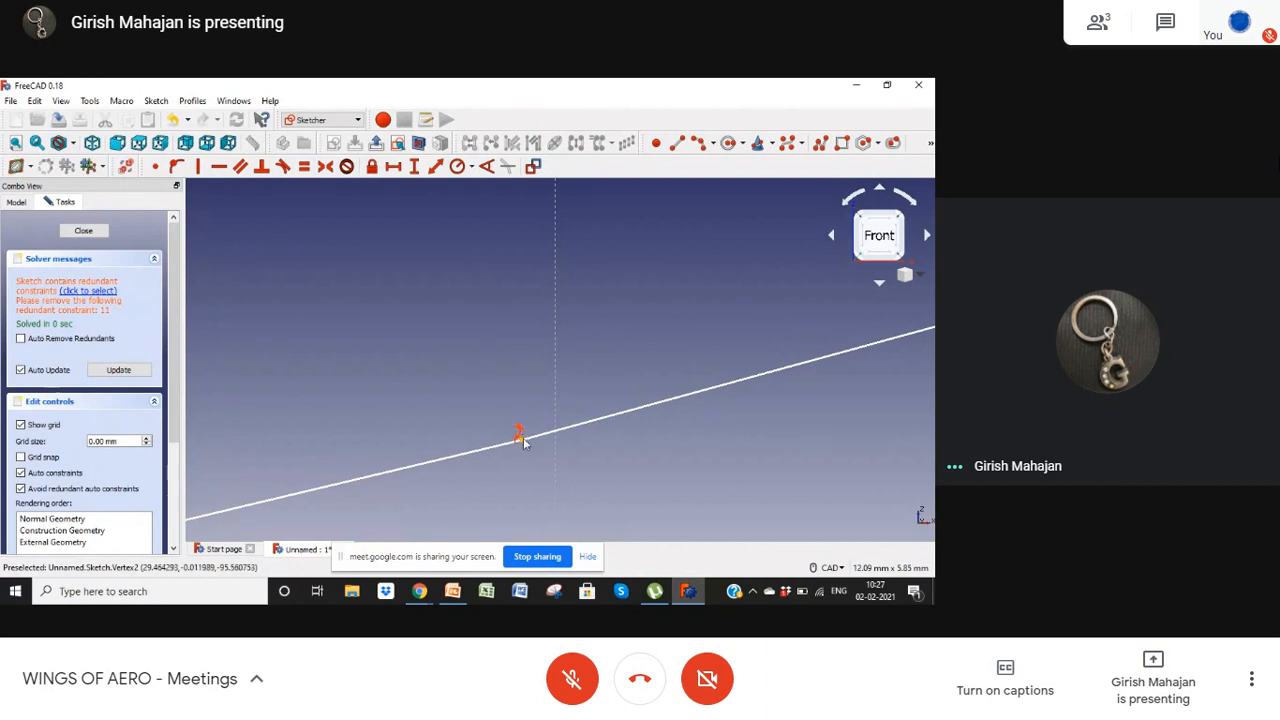
key(Delete)
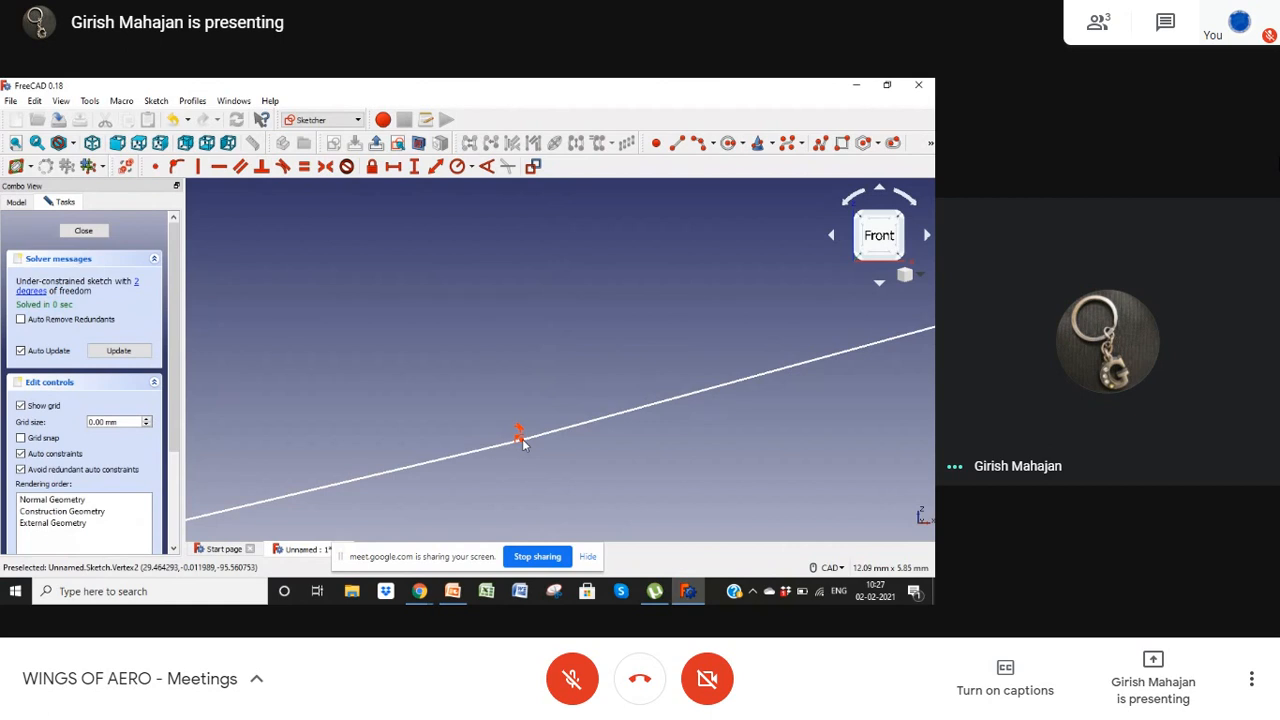
Step: Add a radius constraint to the lower arc, keeping the offered value, and close the sketch
scroll(329, 380, down, 10)
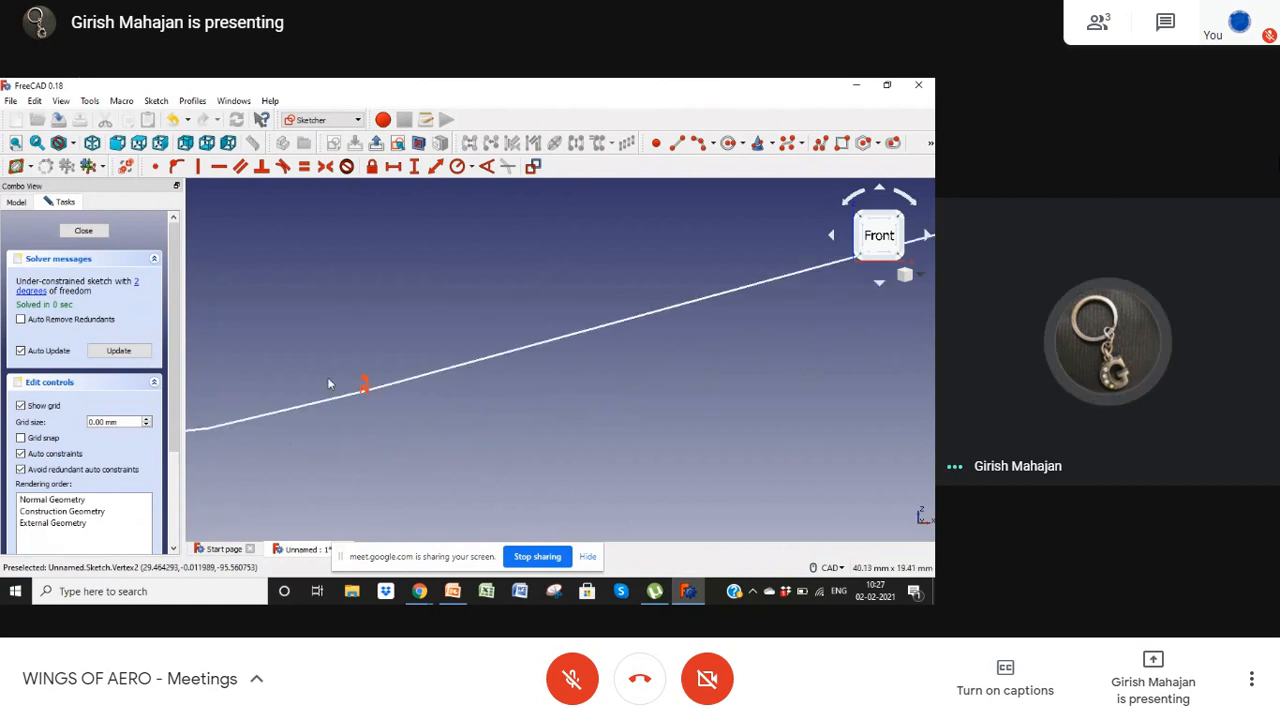
scroll(329, 382, down, 5)
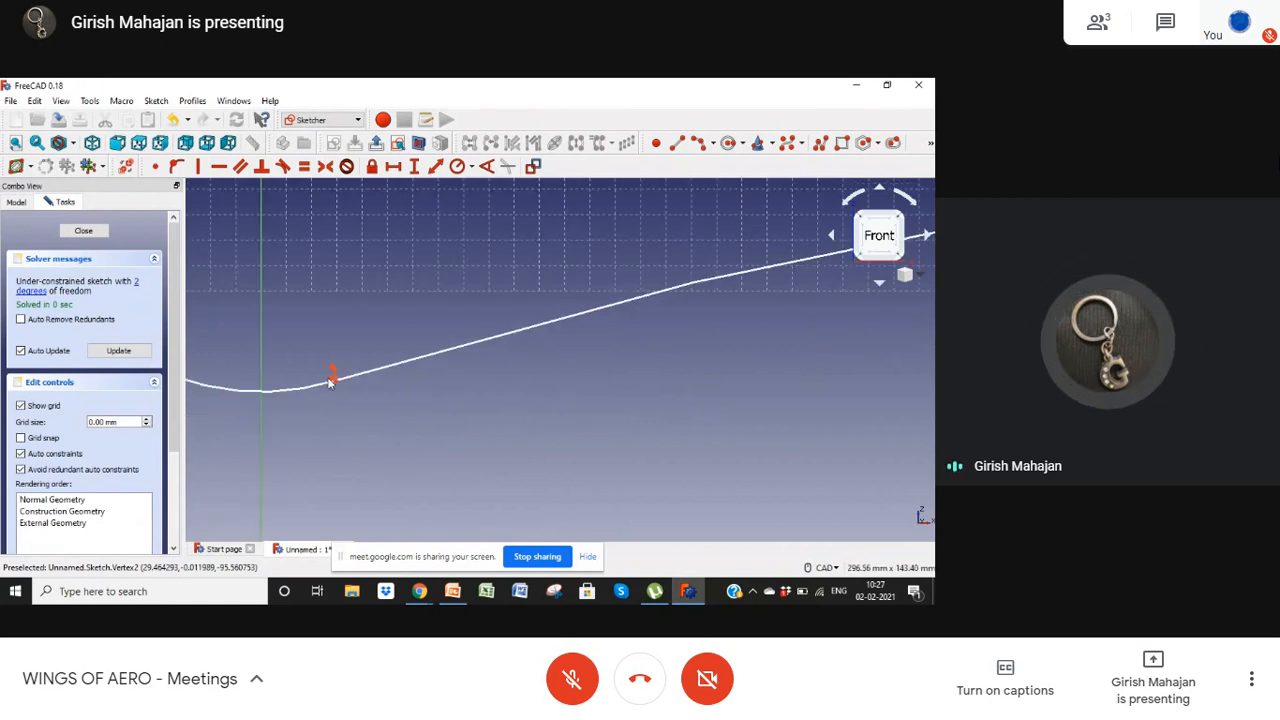
scroll(329, 378, down, 3)
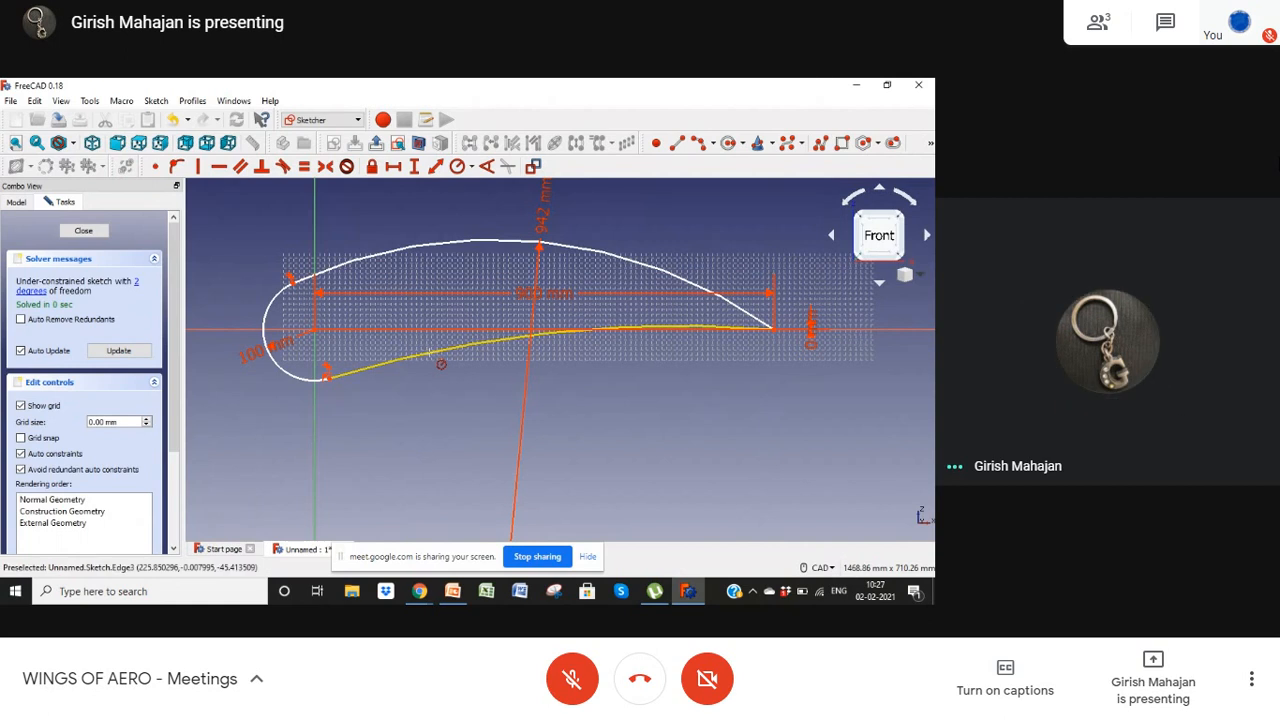
click(430, 352)
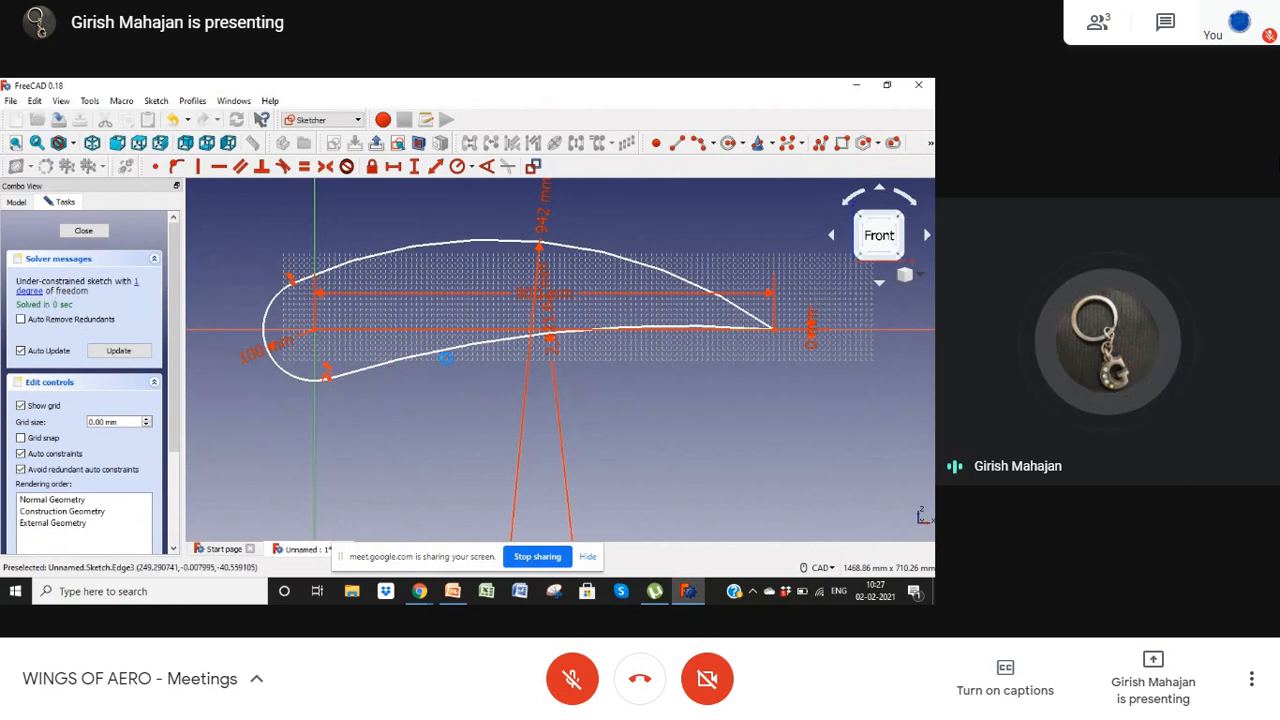
key(Escape)
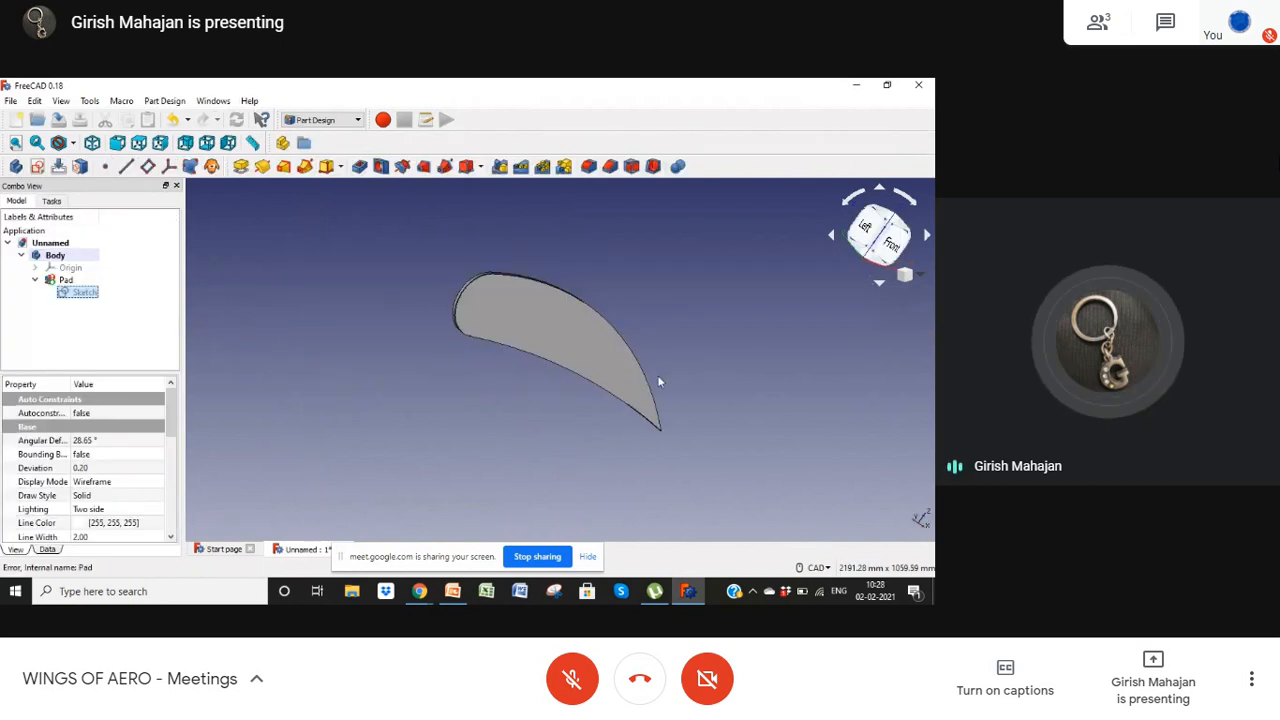
Step: Examine the padded aerofoil fitted to the view, in isometric and rotated views, and from the front
click(923, 278)
click(923, 278)
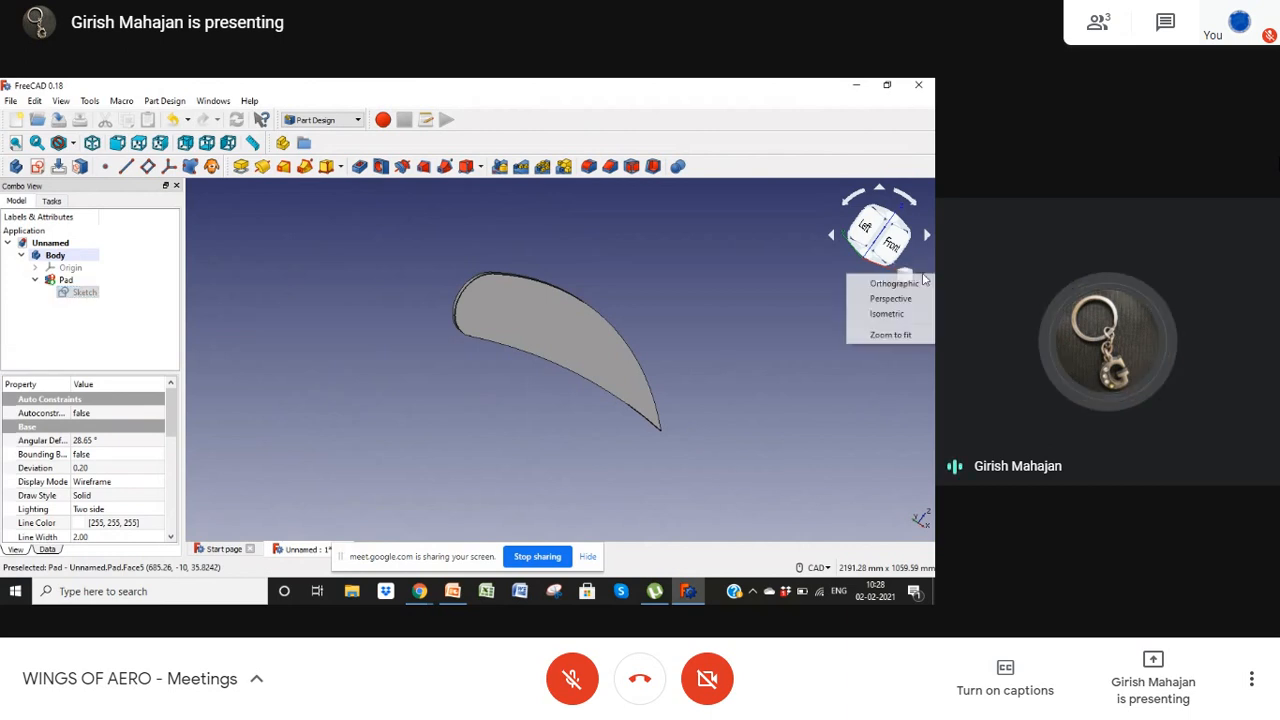
click(894, 332)
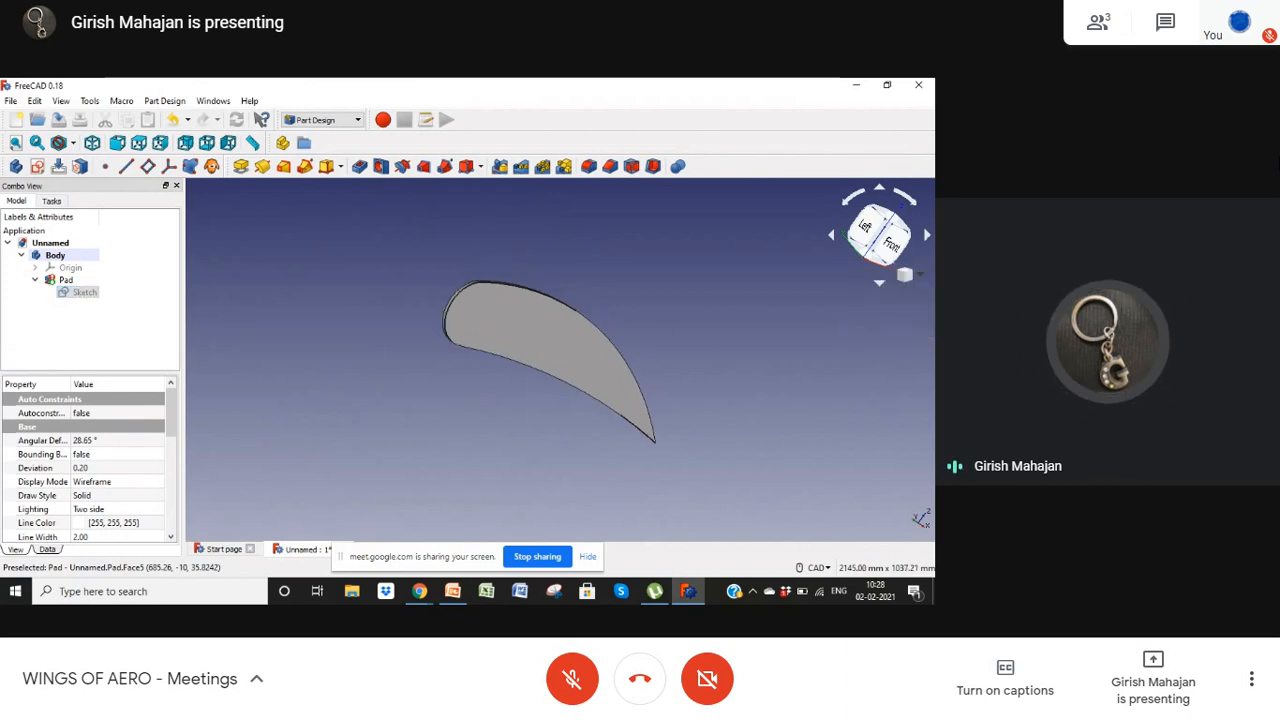
click(922, 276)
click(893, 312)
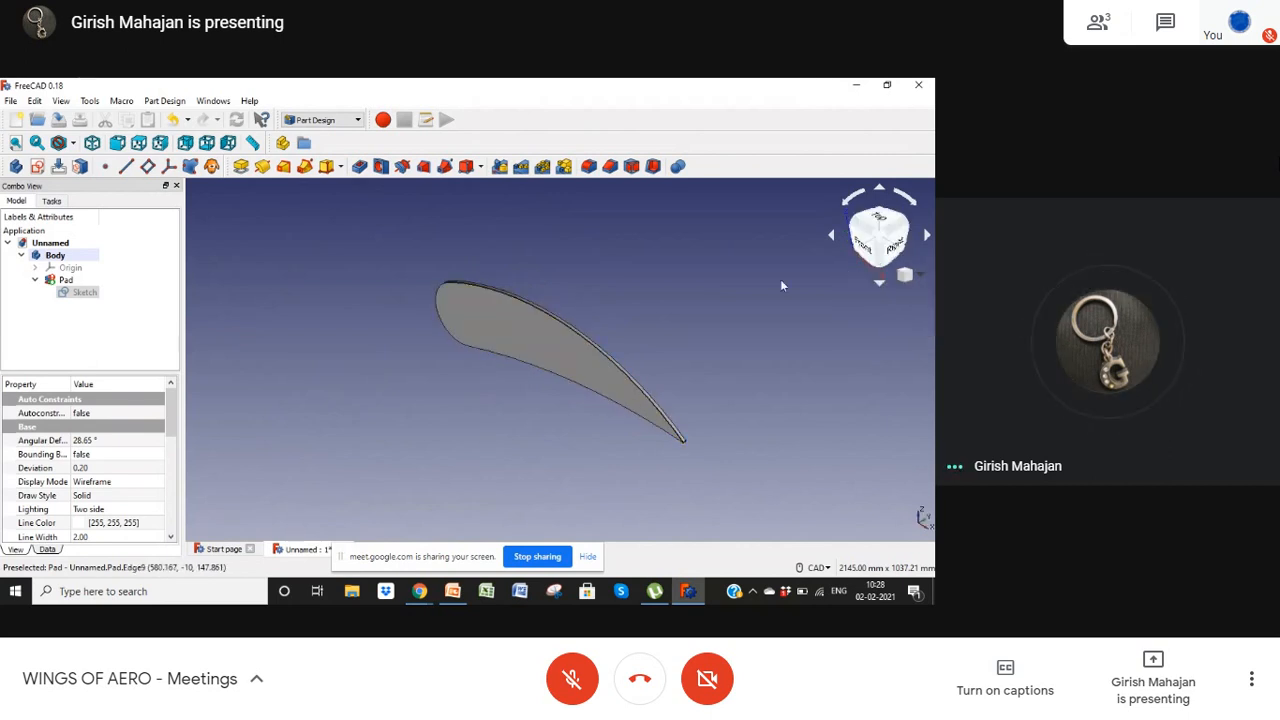
click(924, 239)
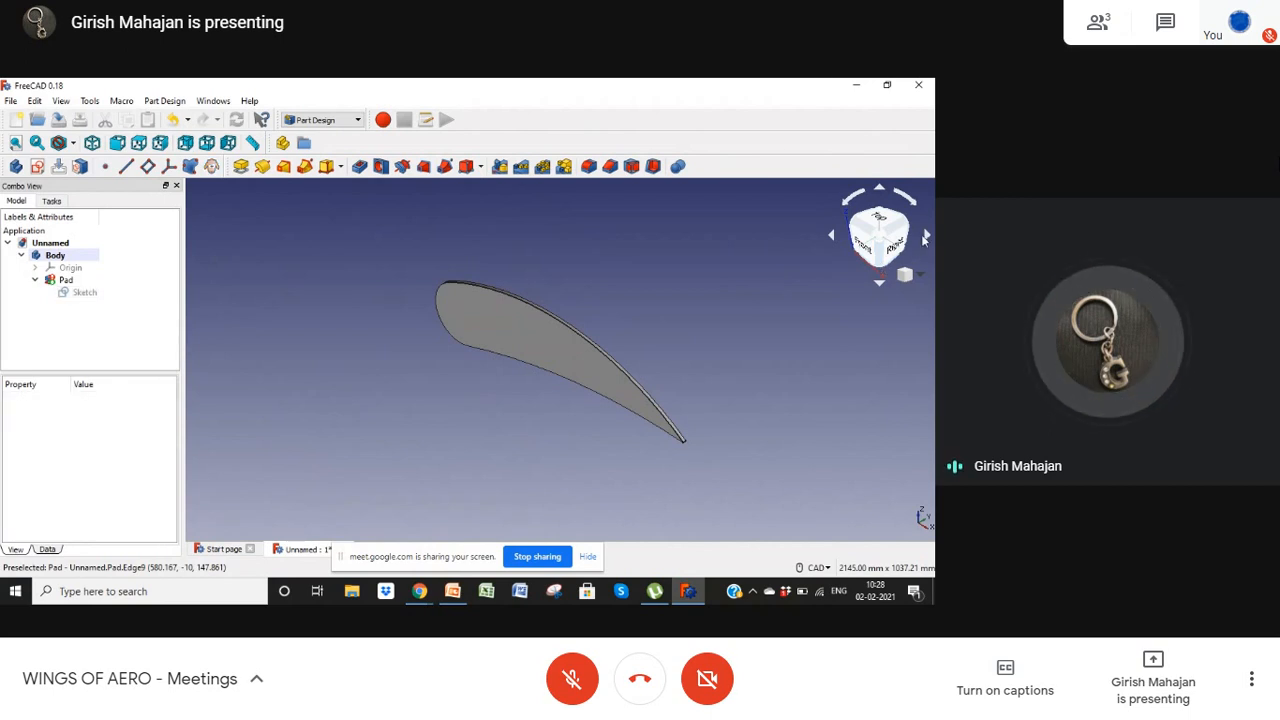
click(928, 237)
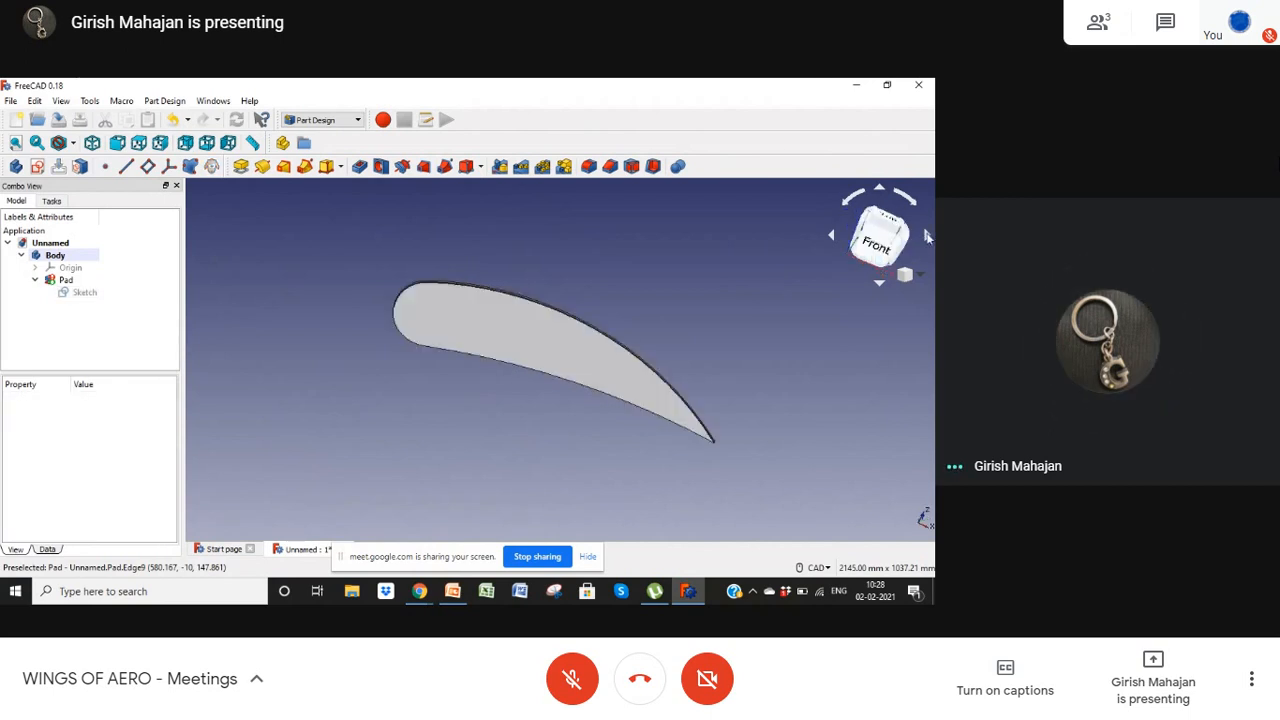
click(928, 237)
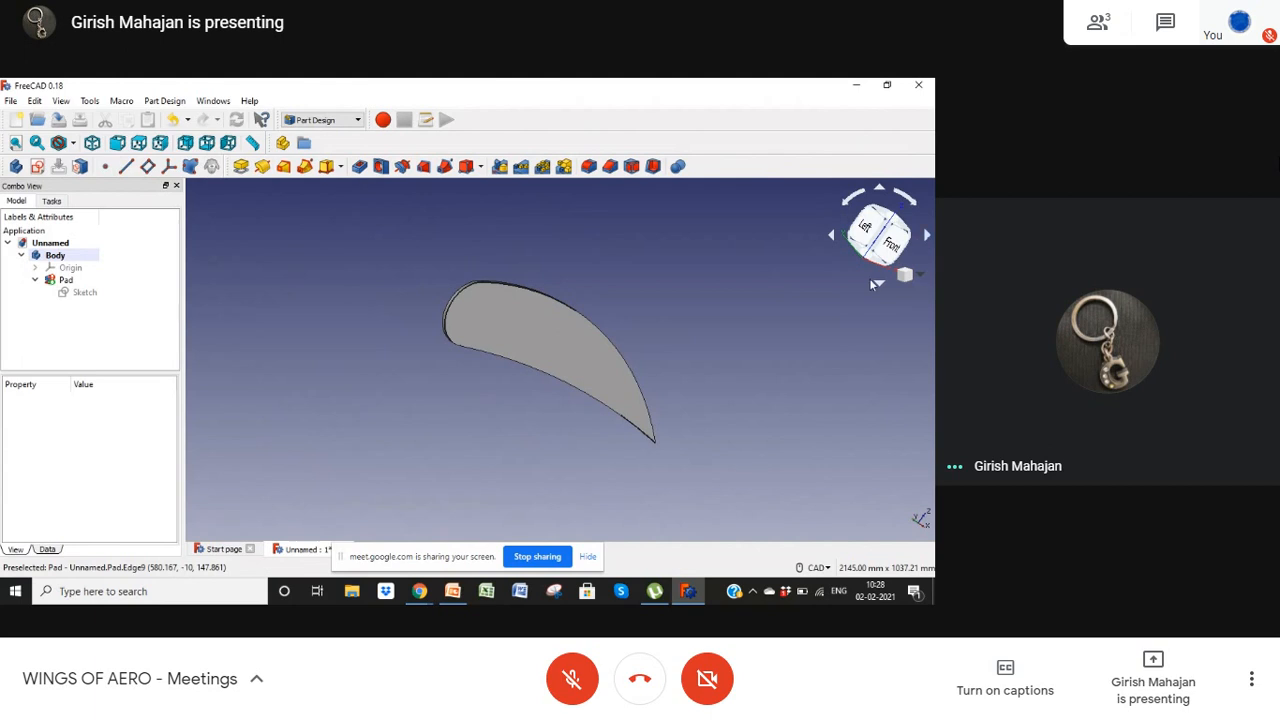
click(888, 242)
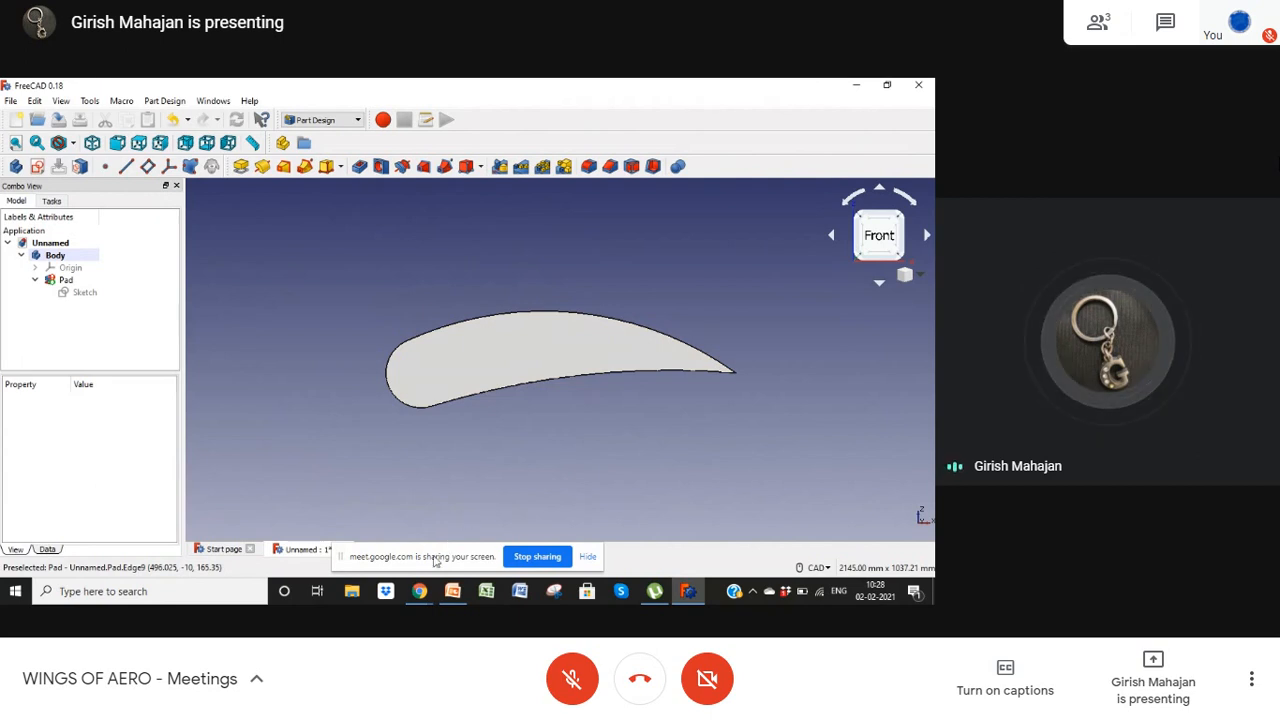
Step: Switch to PowerPoint to compare the profile with the aerofoil terminology slide, and return to FreeCAD
click(457, 593)
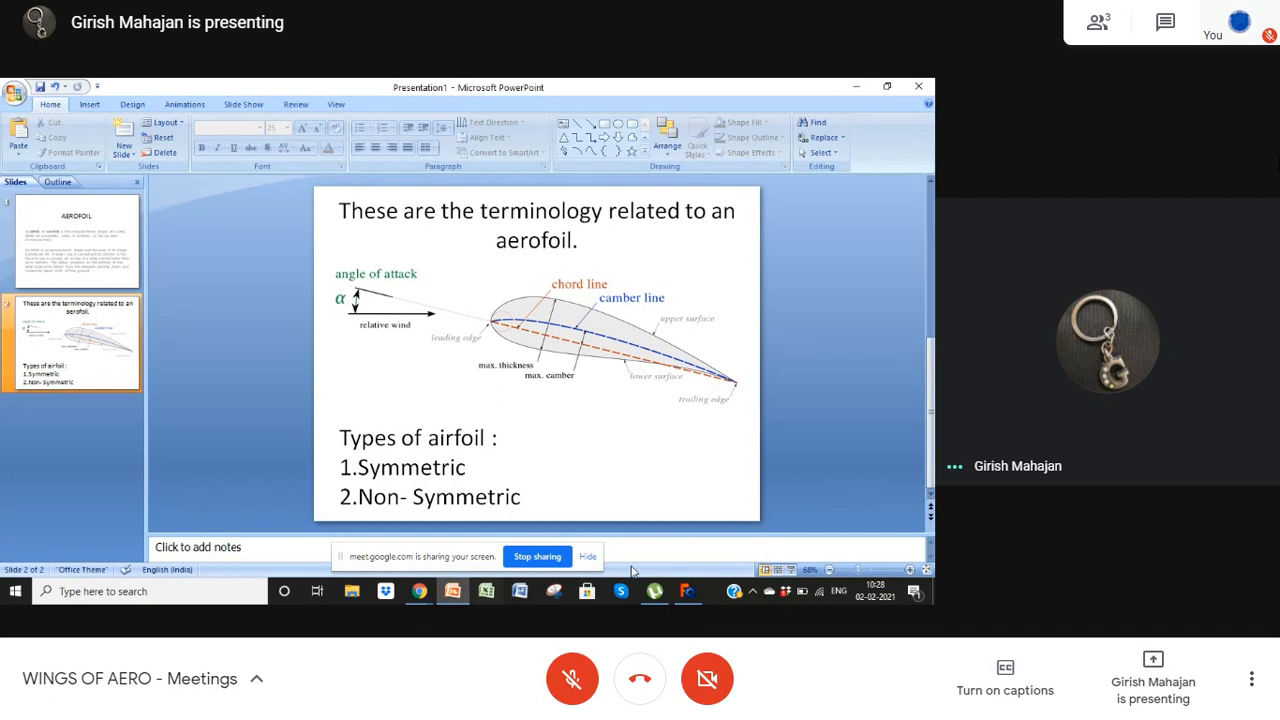
click(689, 591)
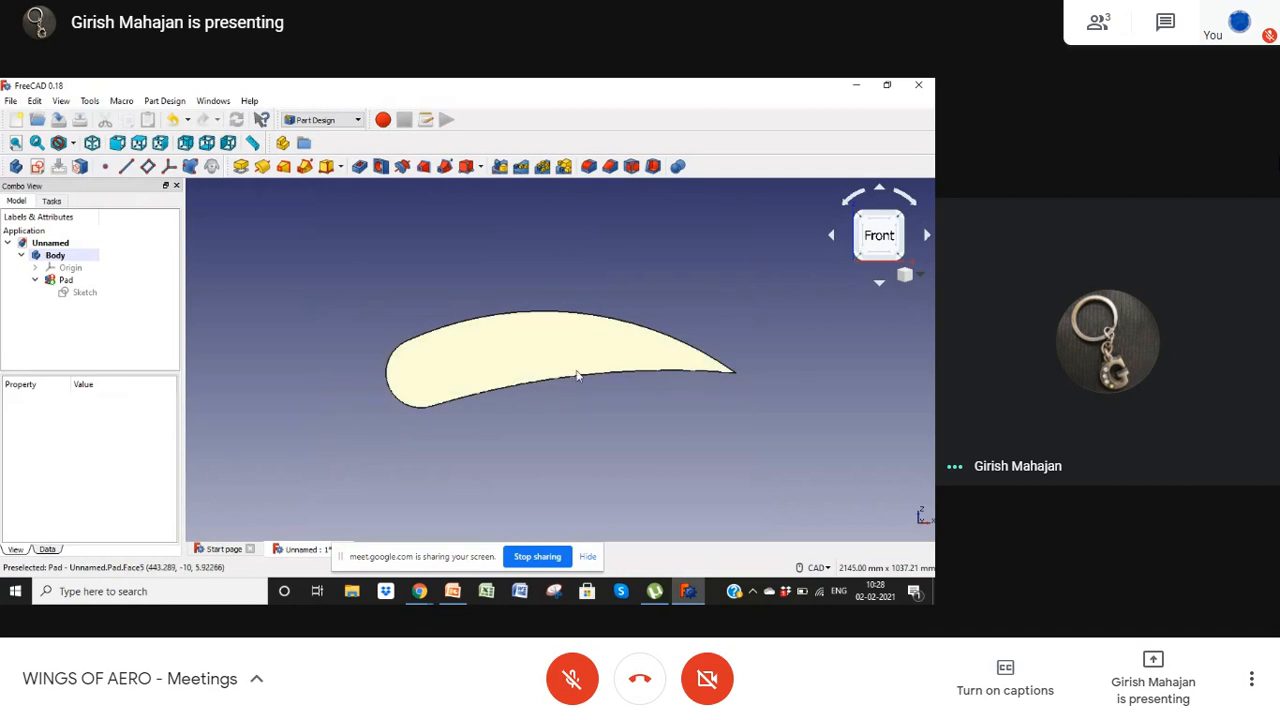
Step: Open the pad's sketch for editing and set the lower arc's radius to 2320 mm
click(90, 292)
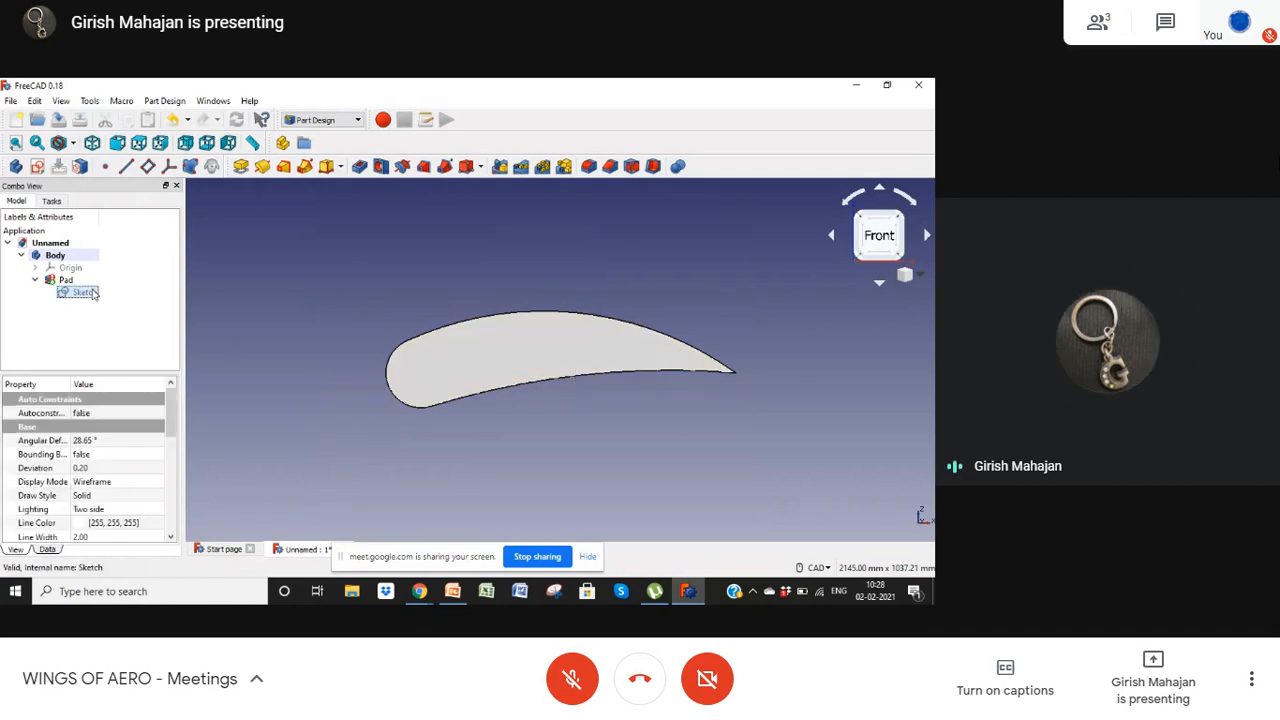
double_click(92, 292)
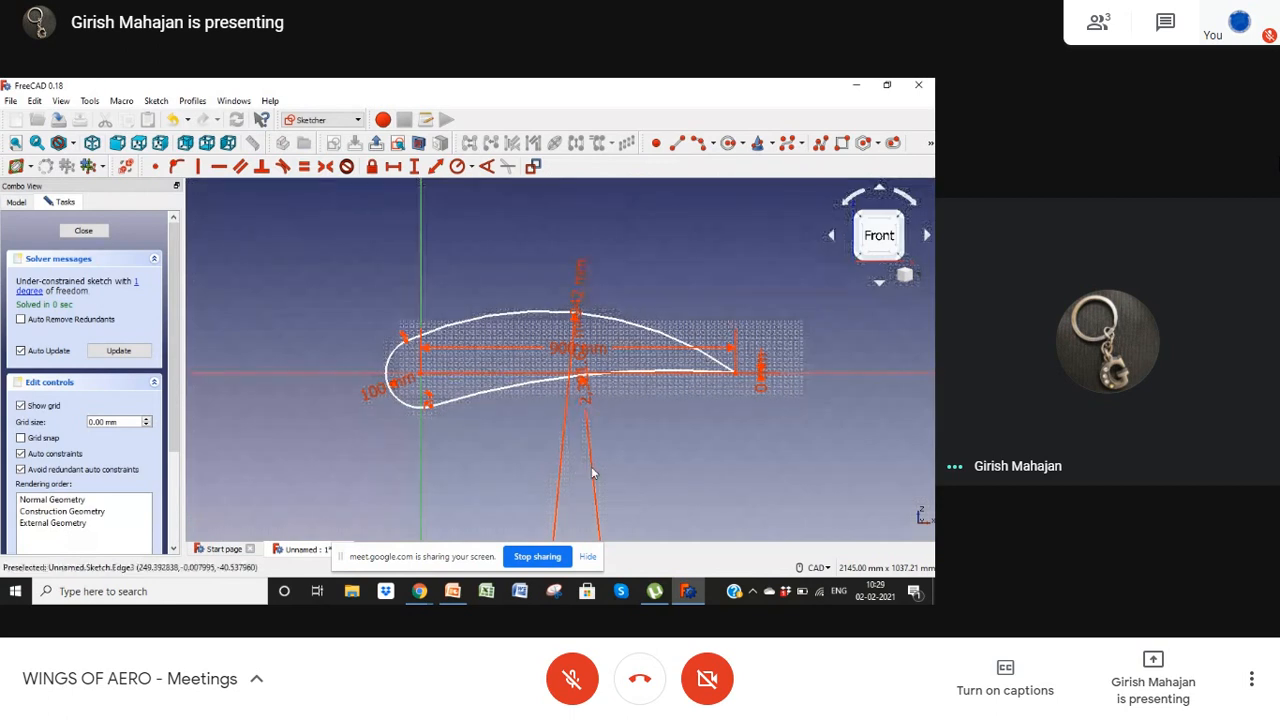
double_click(586, 390)
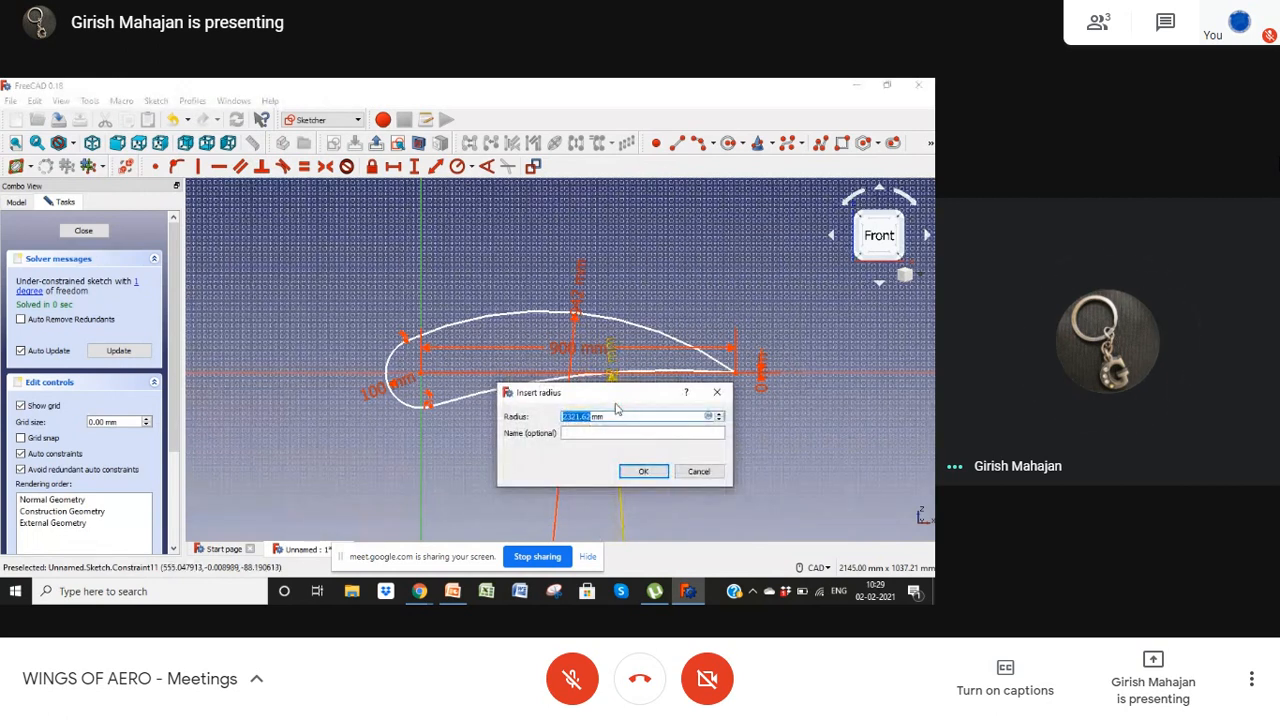
text(2320)
key(Return)
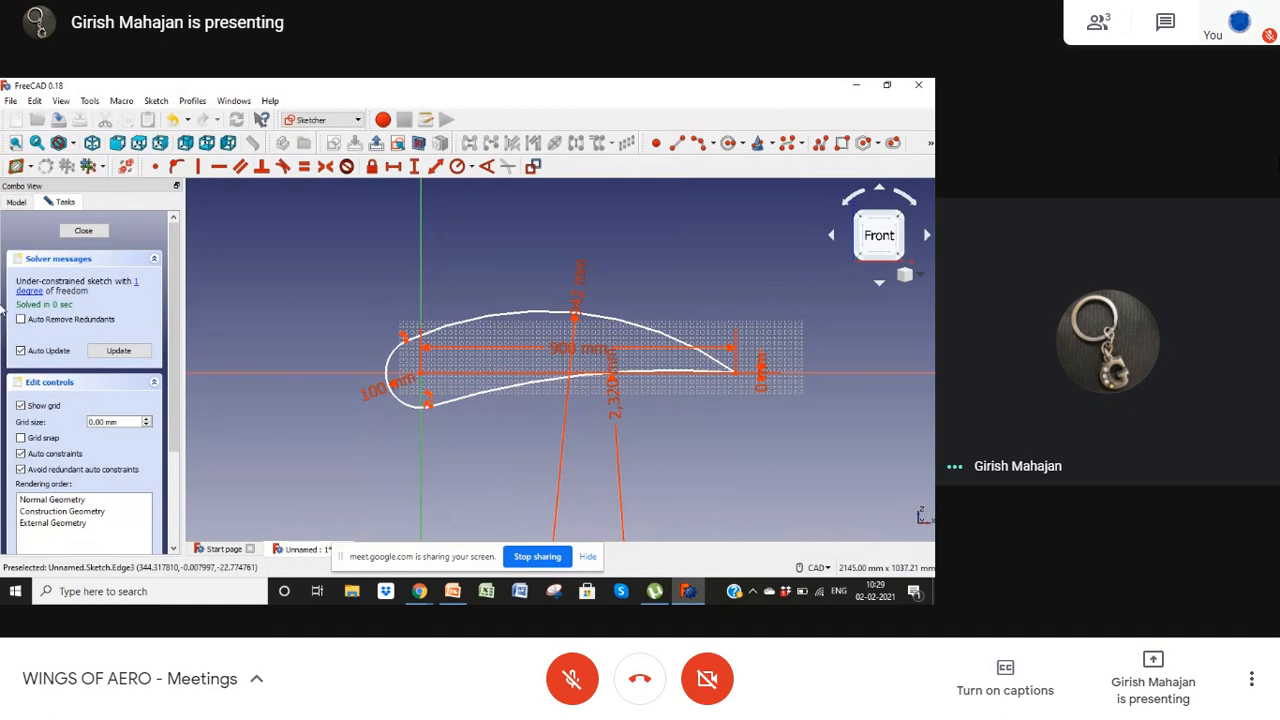
Step: Test the nose arc's freedom, move its radius label outside the profile, and close the sketch
click(397, 388)
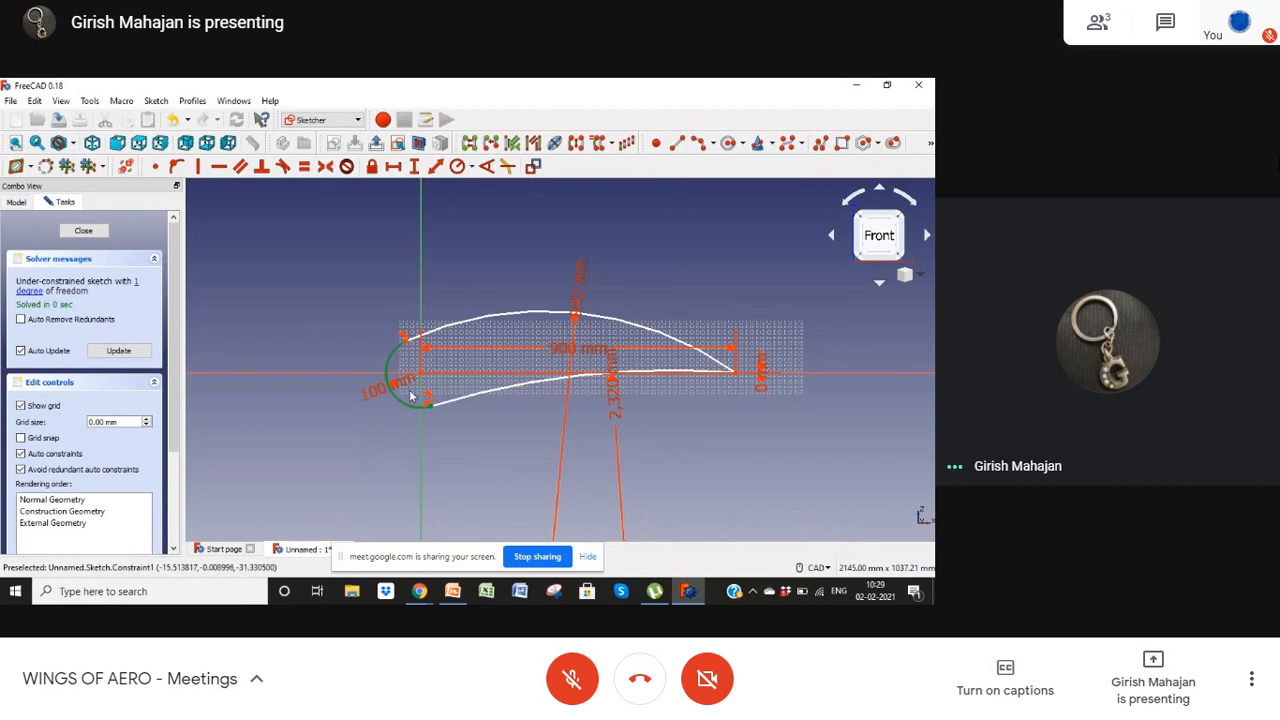
mouse_move(400, 400)
mouse_down()
mouse_move(387, 405)
mouse_move(405, 405)
mouse_up()
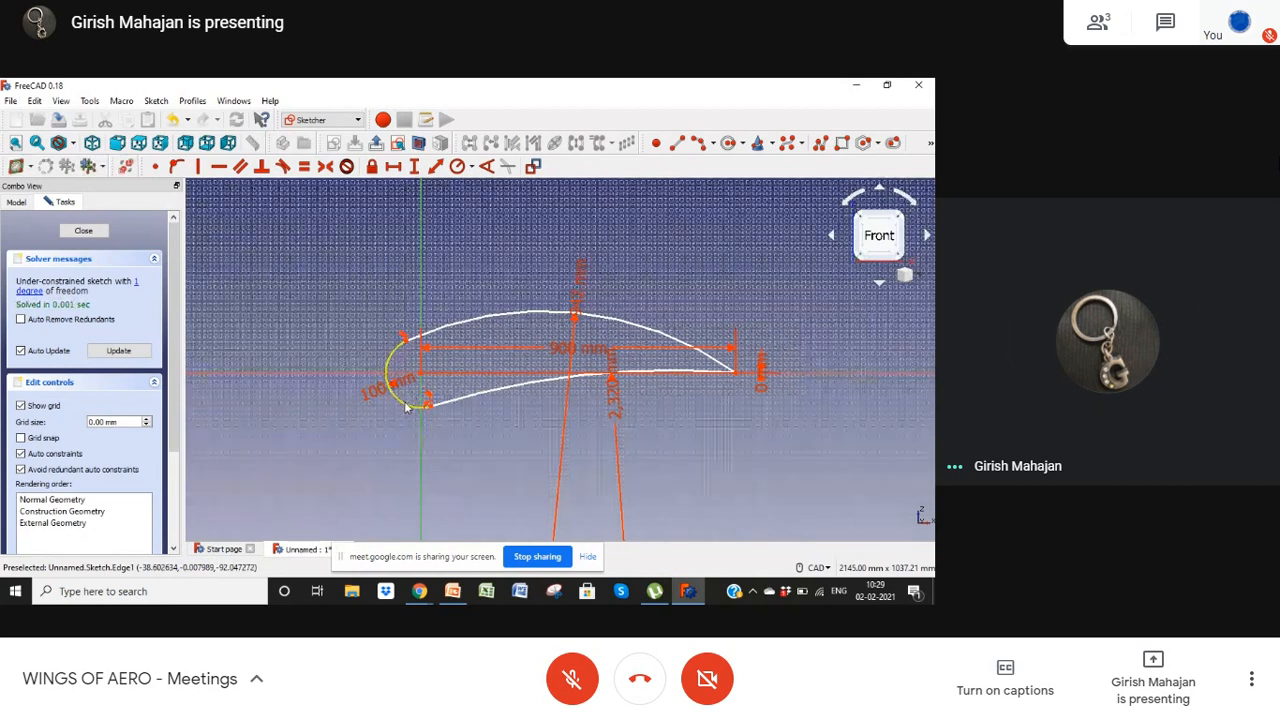
drag(405, 407, 415, 411)
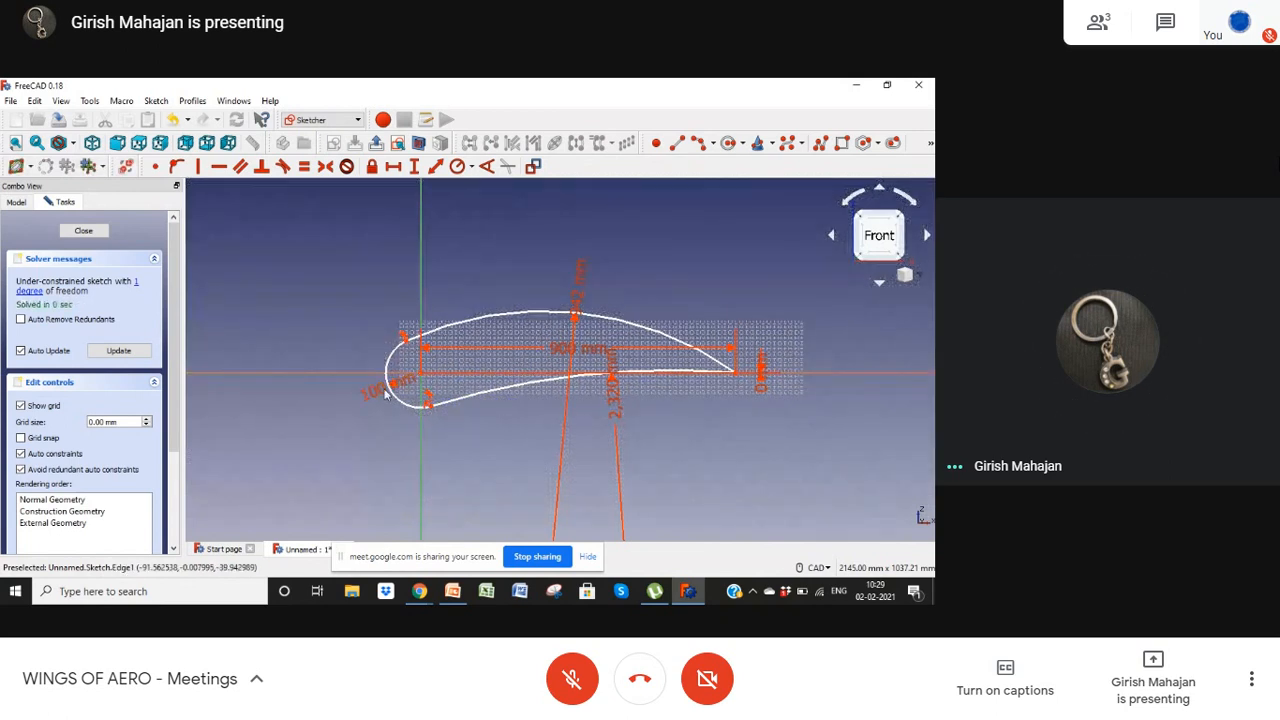
mouse_move(385, 393)
mouse_down()
mouse_move(376, 398)
mouse_move(408, 408)
mouse_move(407, 397)
mouse_up()
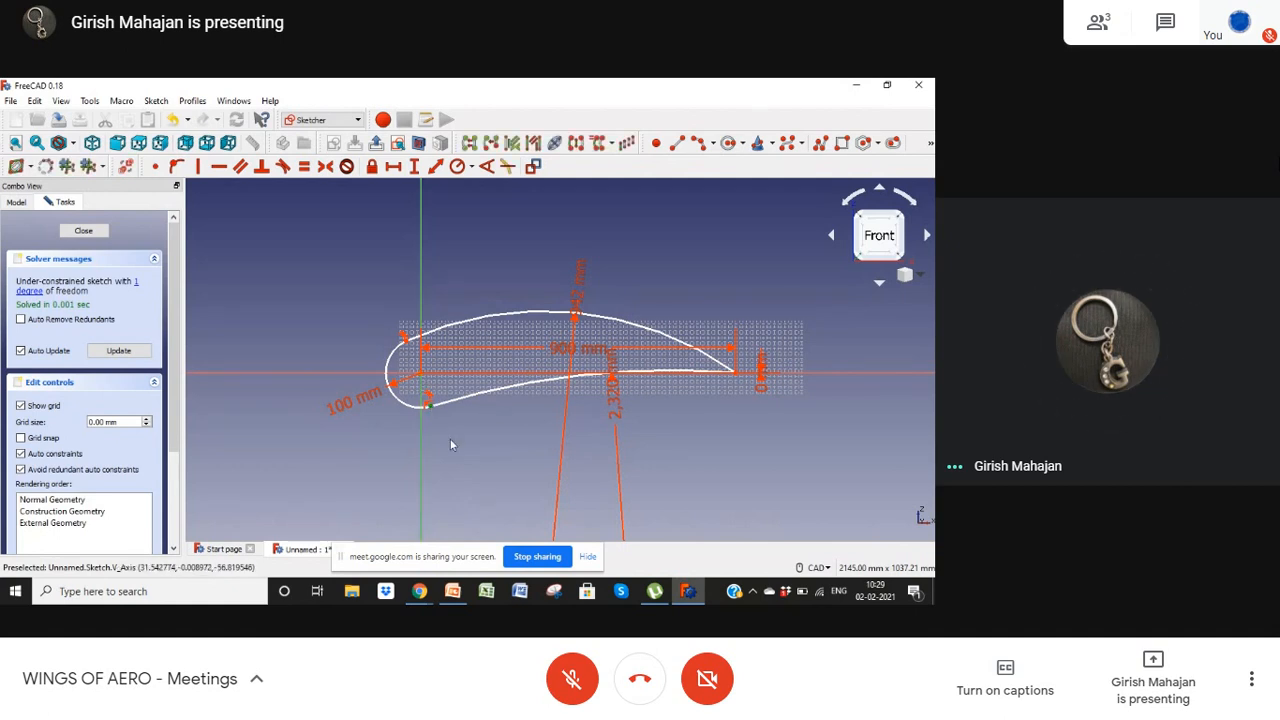
click(84, 231)
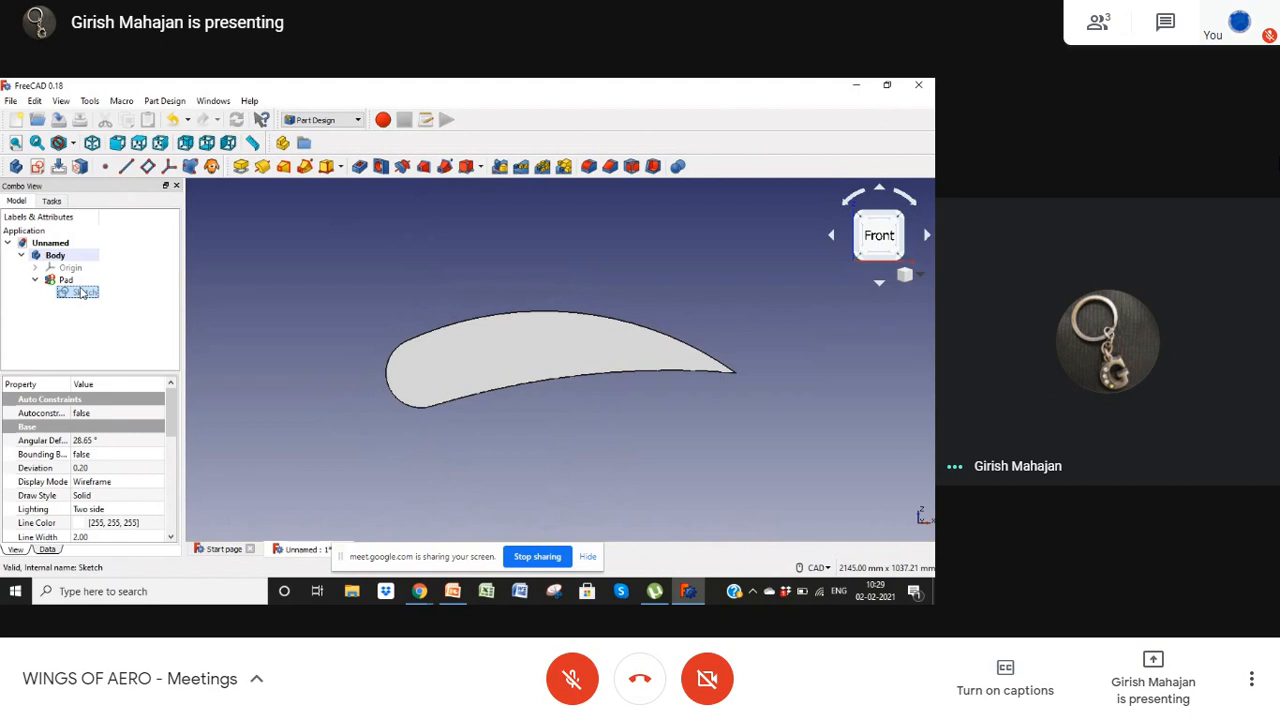
Step: Reopen the sketch to review its constraints, close it, and show the pad in isometric view
double_click(82, 292)
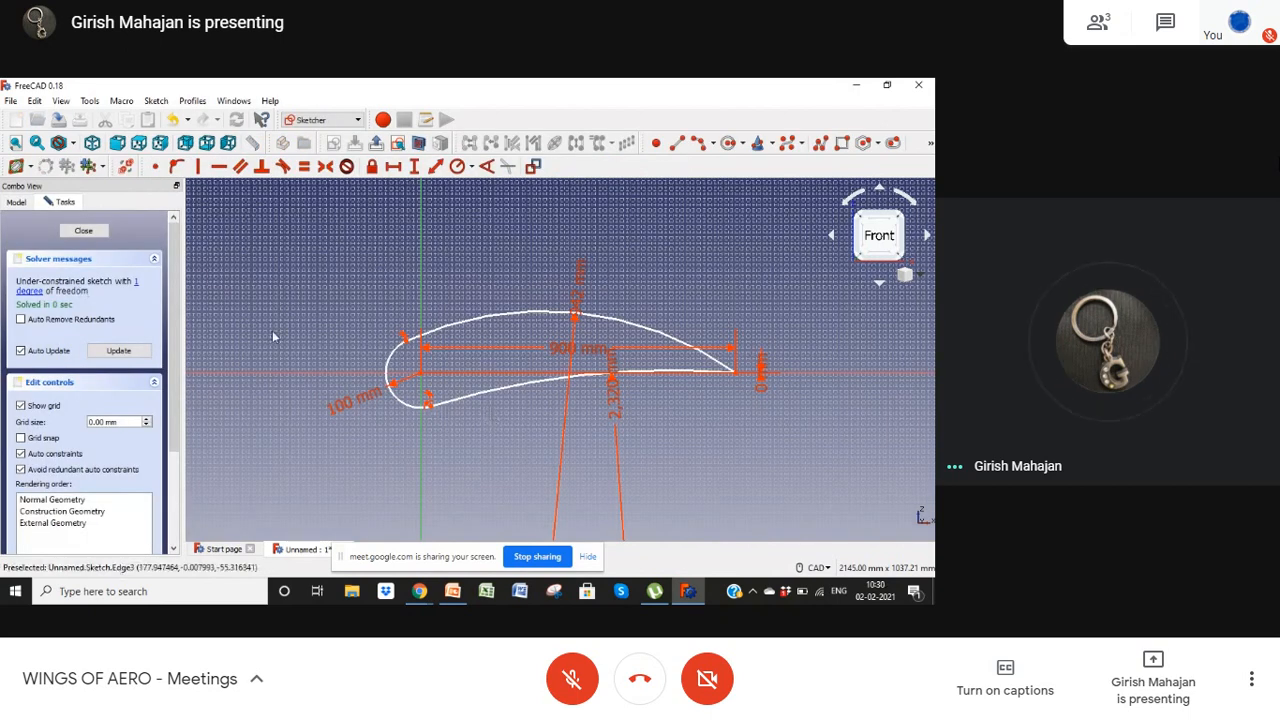
click(83, 230)
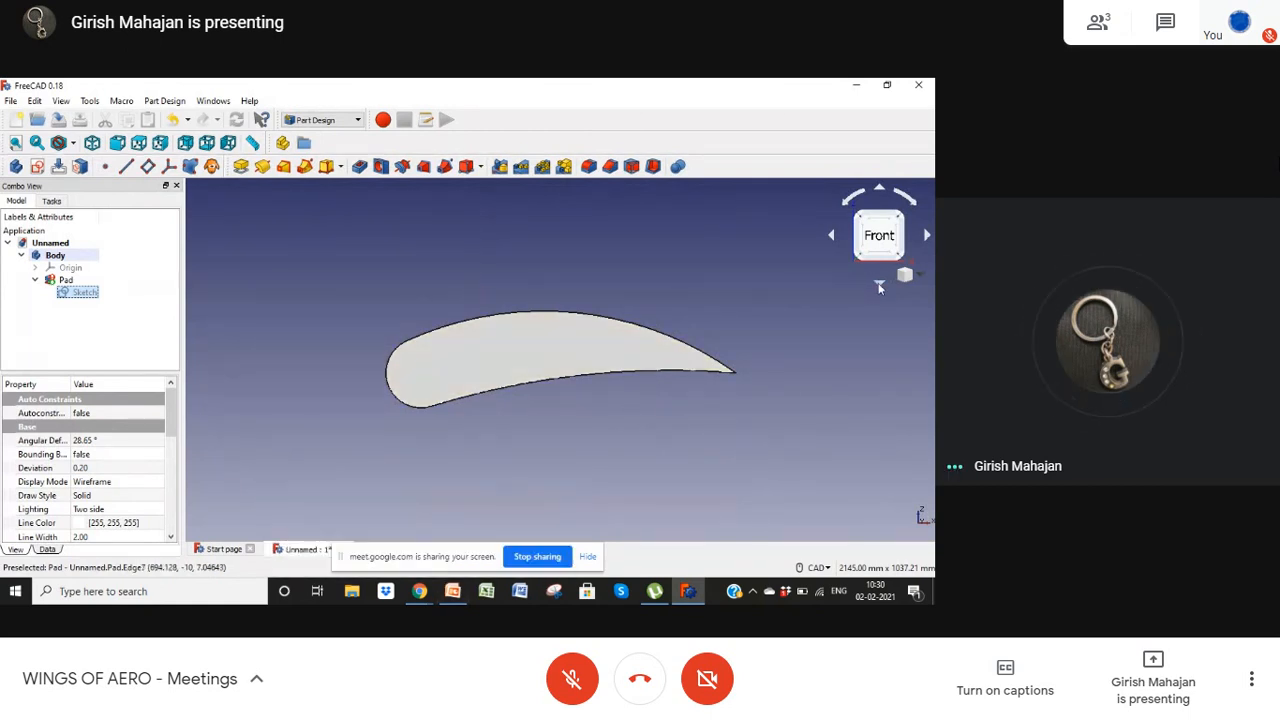
click(924, 276)
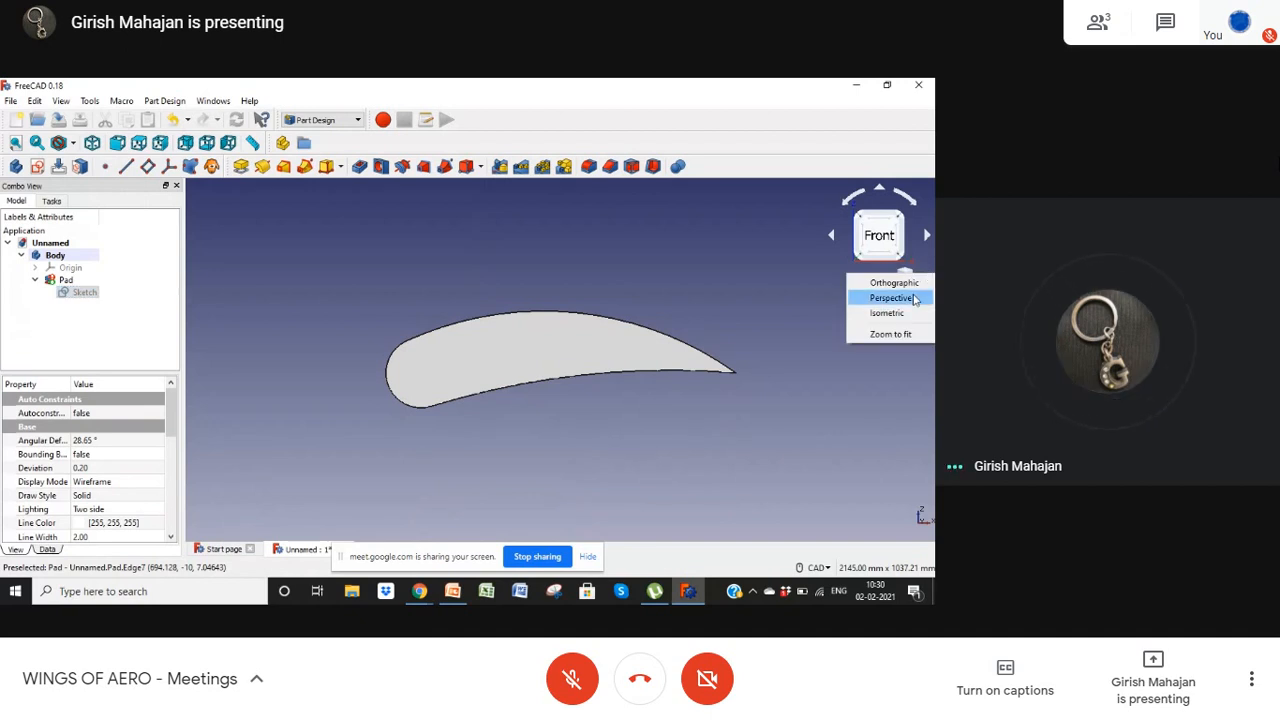
click(886, 313)
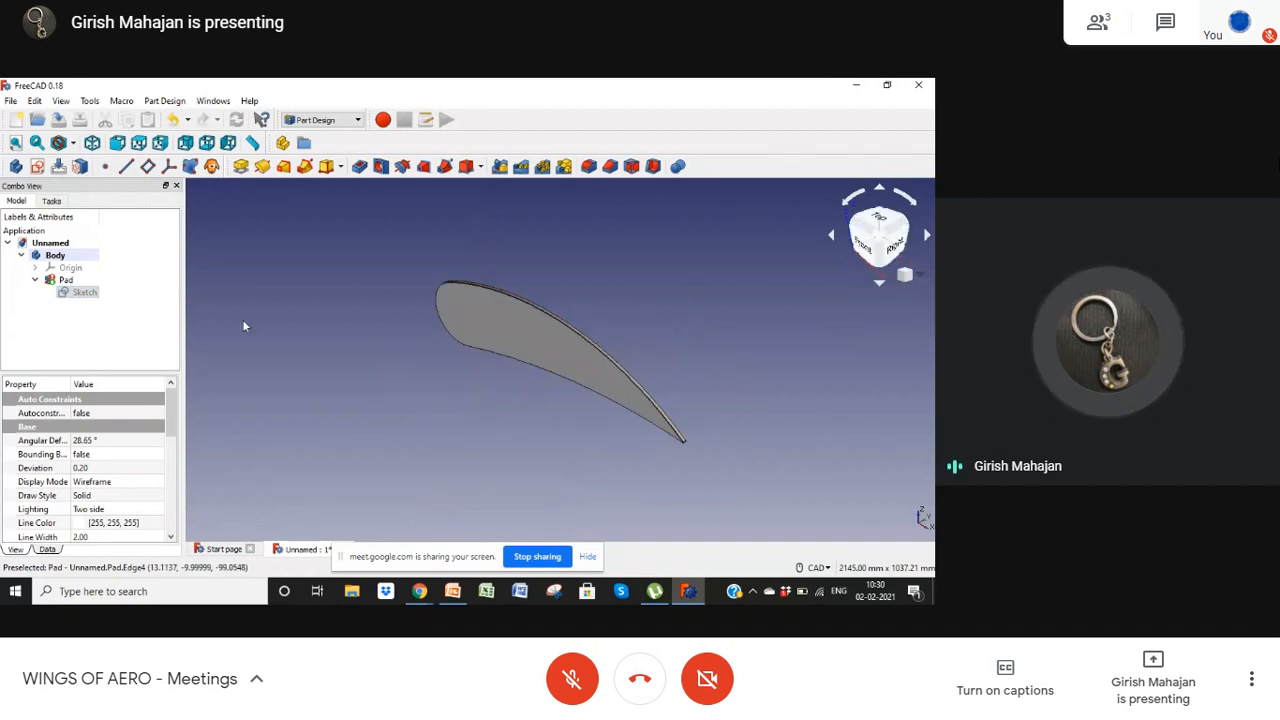
Step: Try to set the pad's length to 100 mm, and cancel the edit
double_click(66, 280)
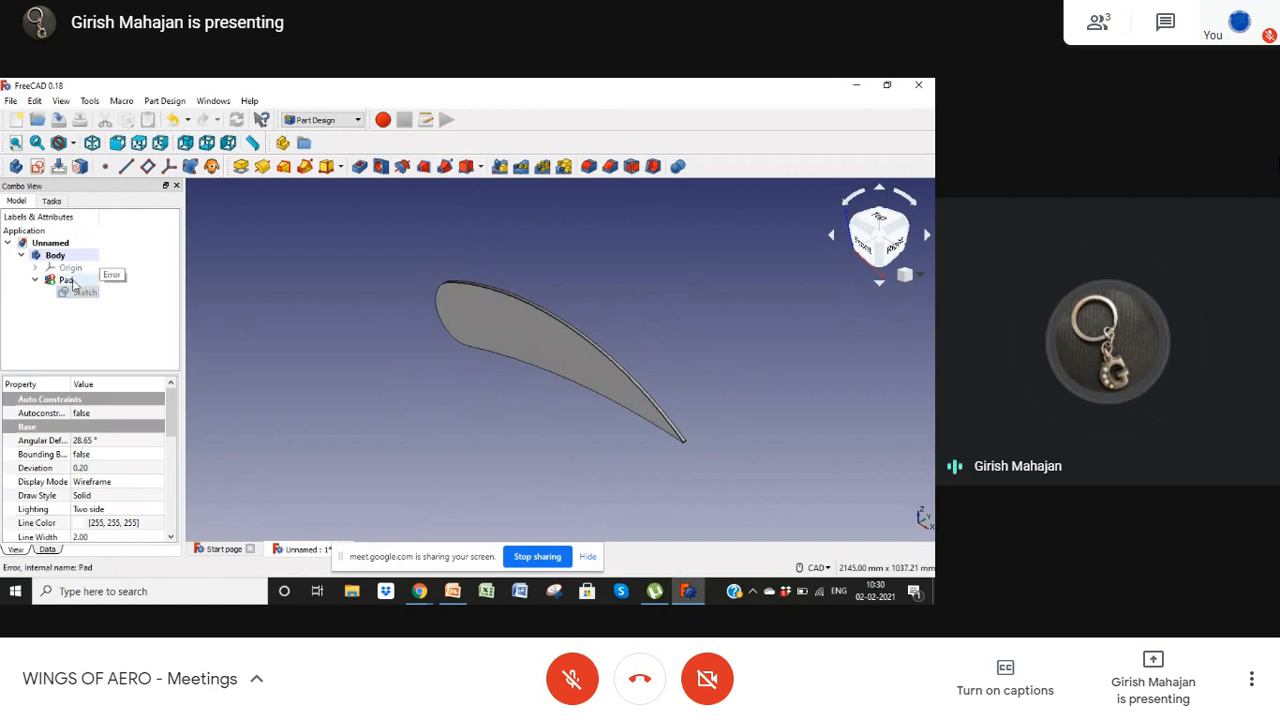
text(100)
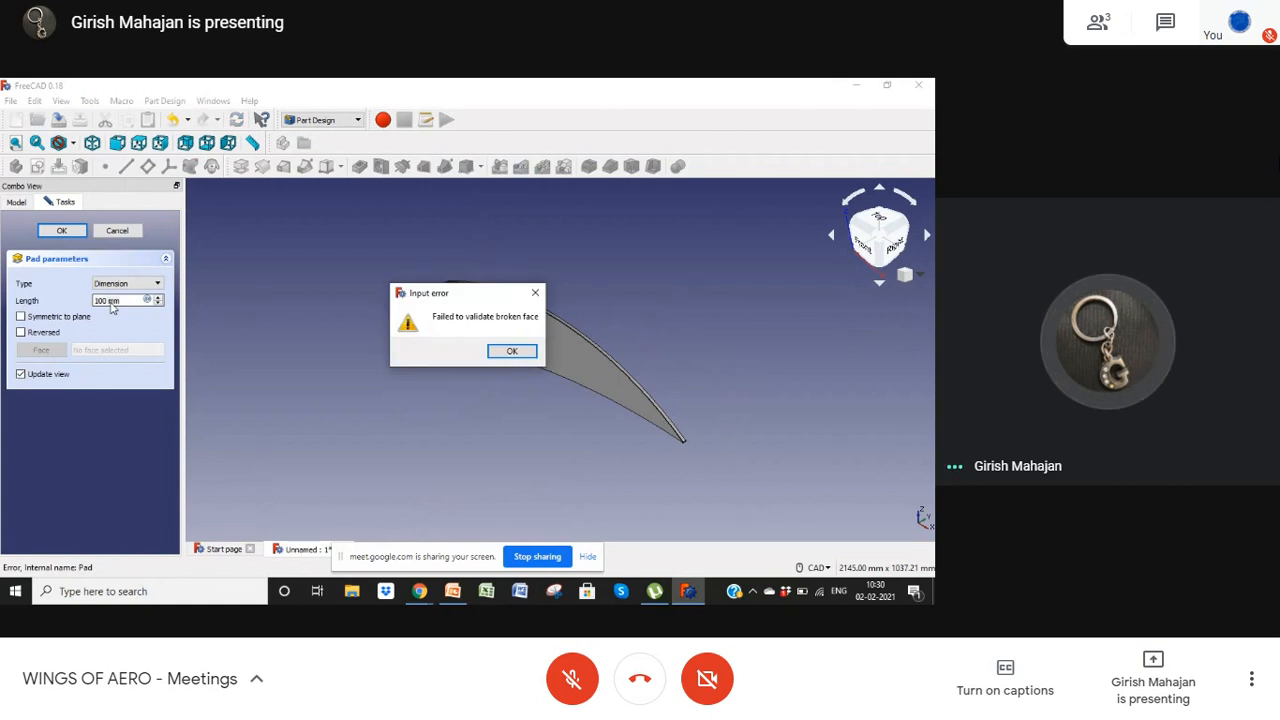
click(512, 350)
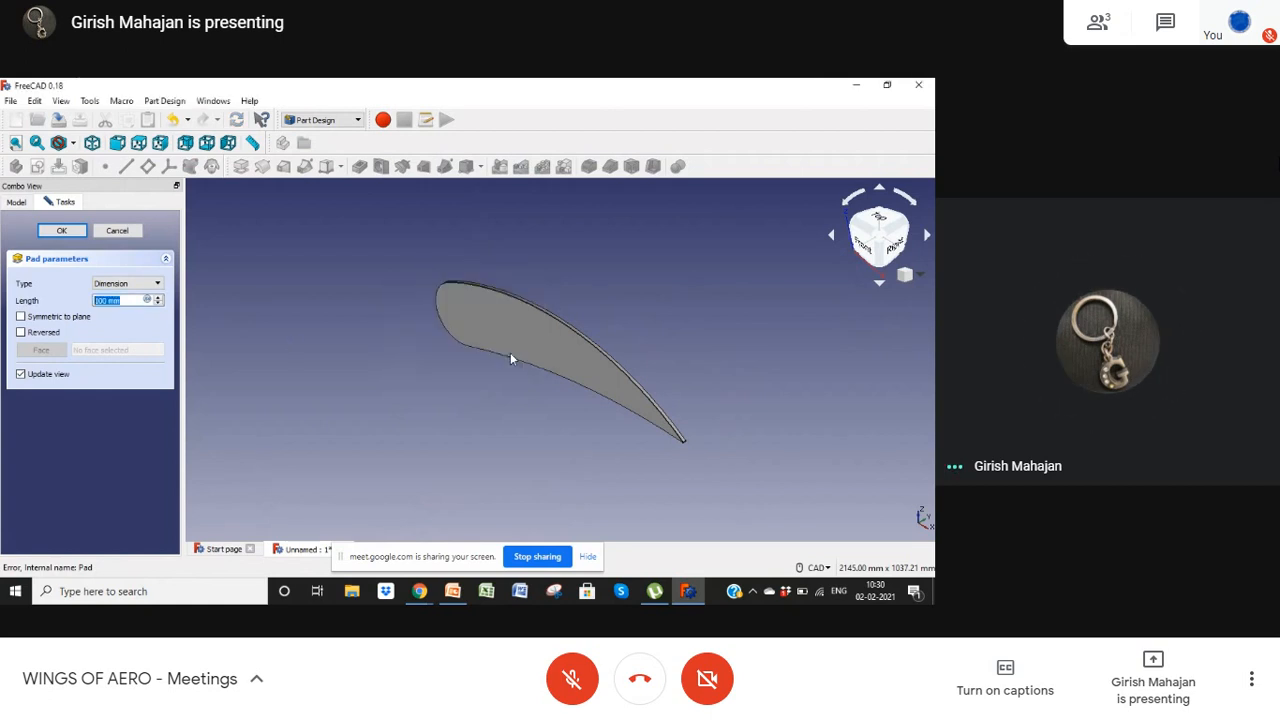
click(124, 232)
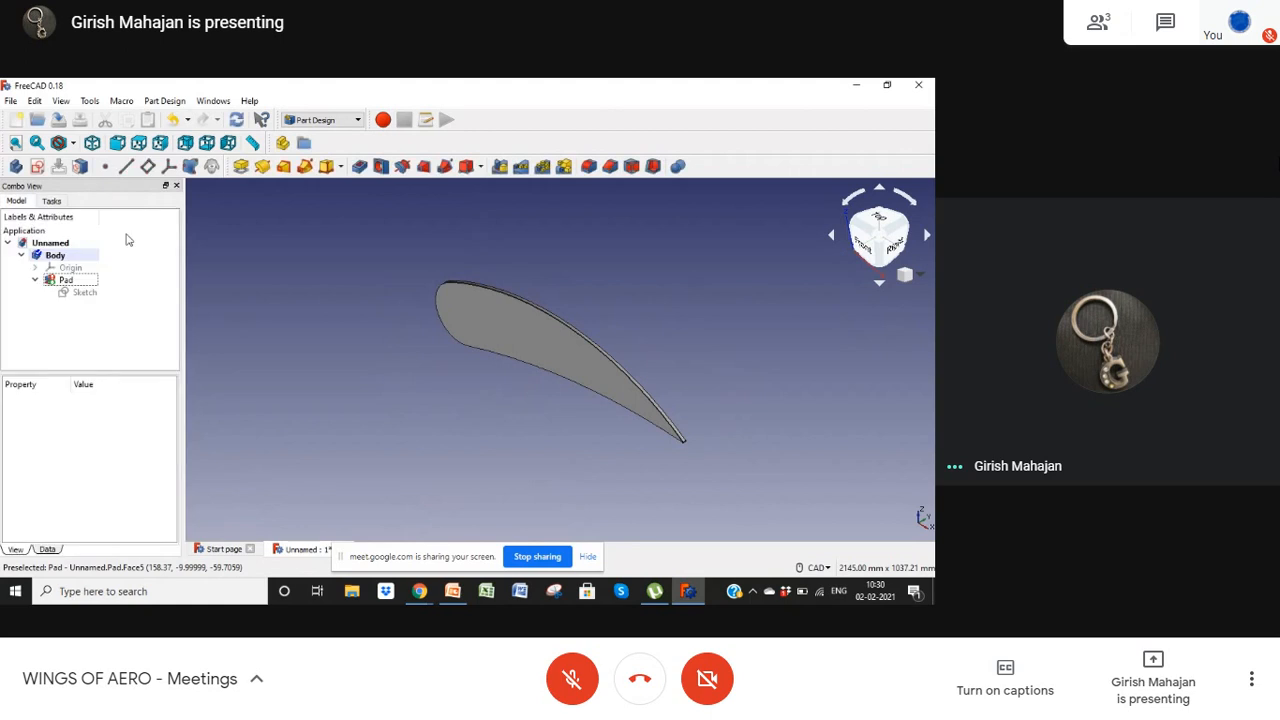
Step: Inspect the pad's sketch once more for a broken profile, and close it
double_click(84, 292)
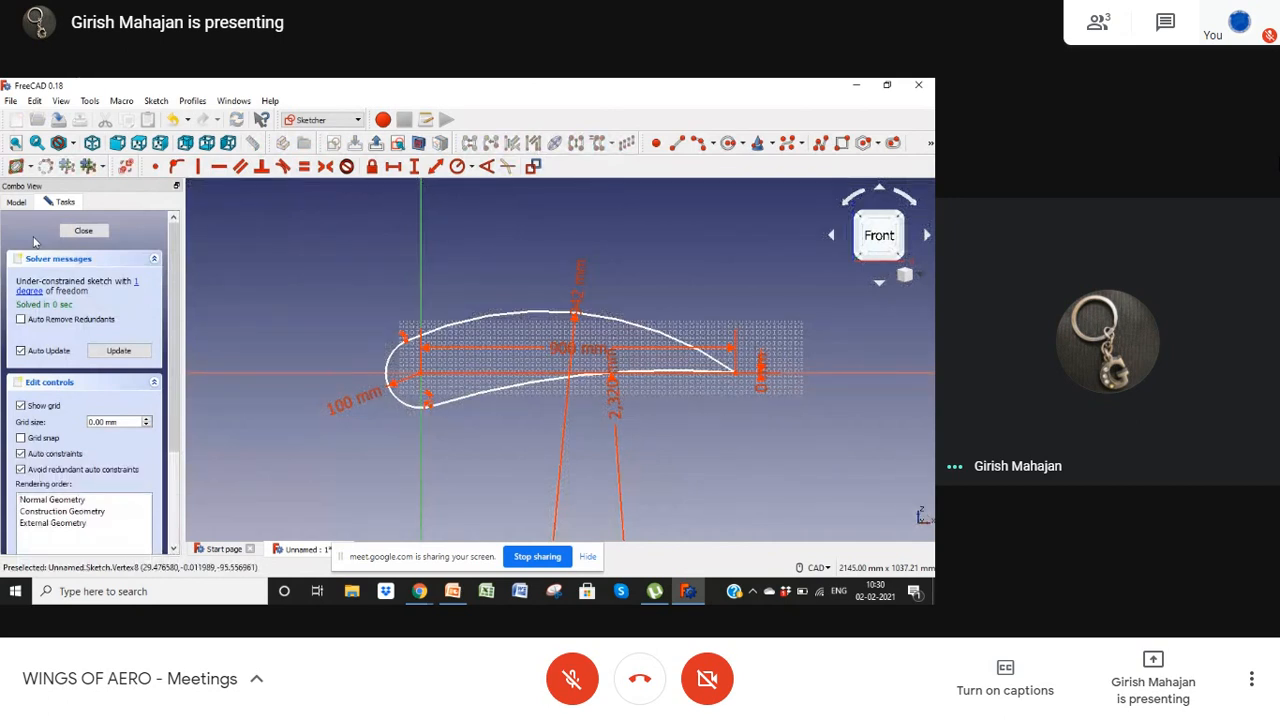
click(83, 231)
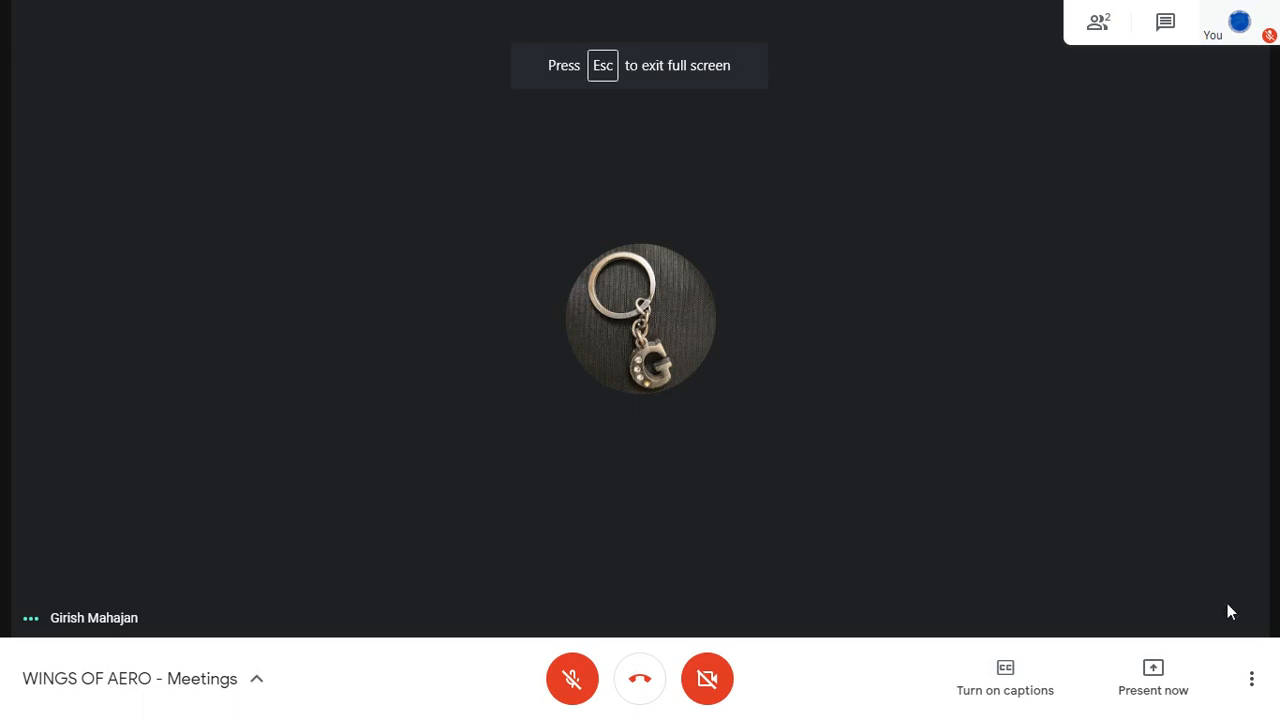
click(1254, 681)
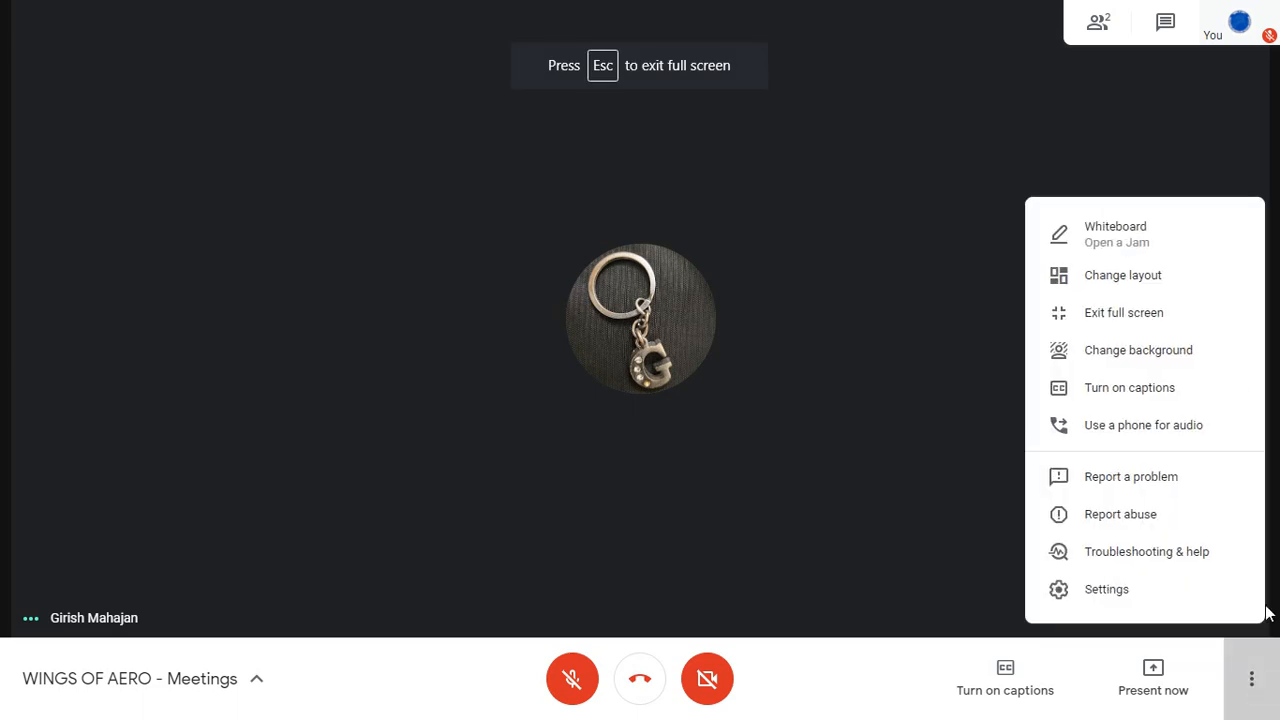
click(1159, 314)
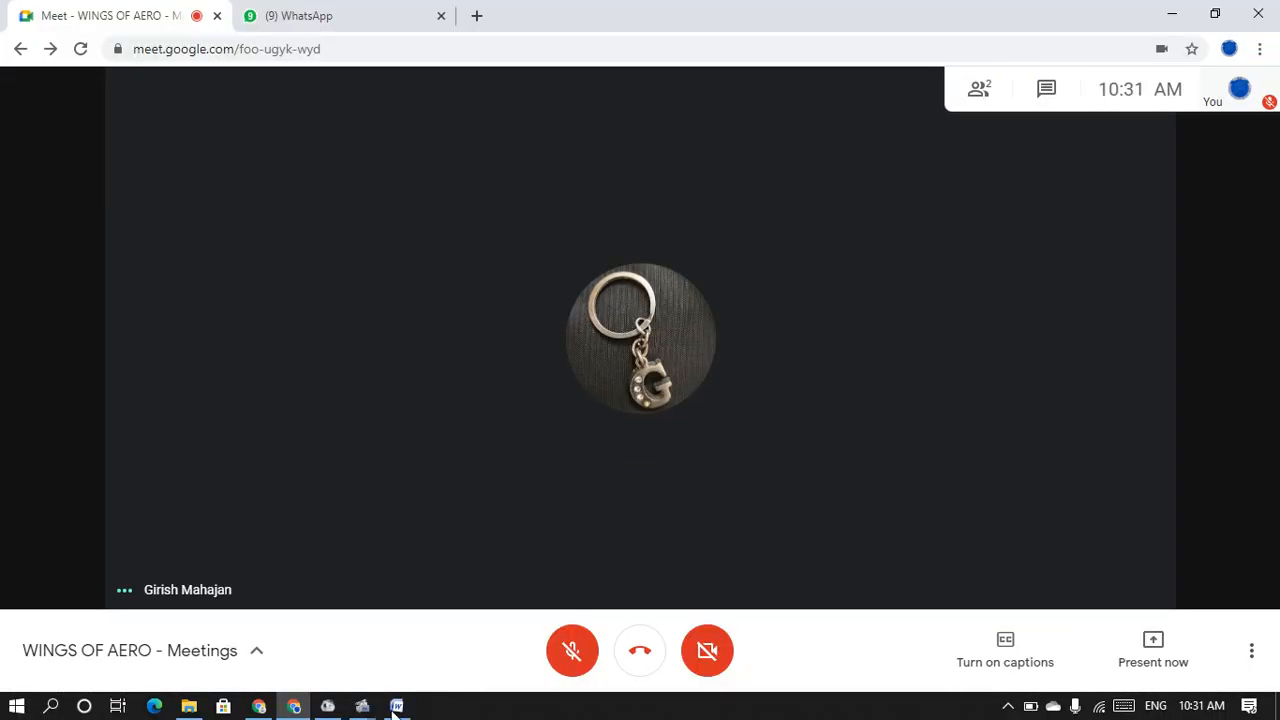
mouse_move(366, 708)
click(275, 622)
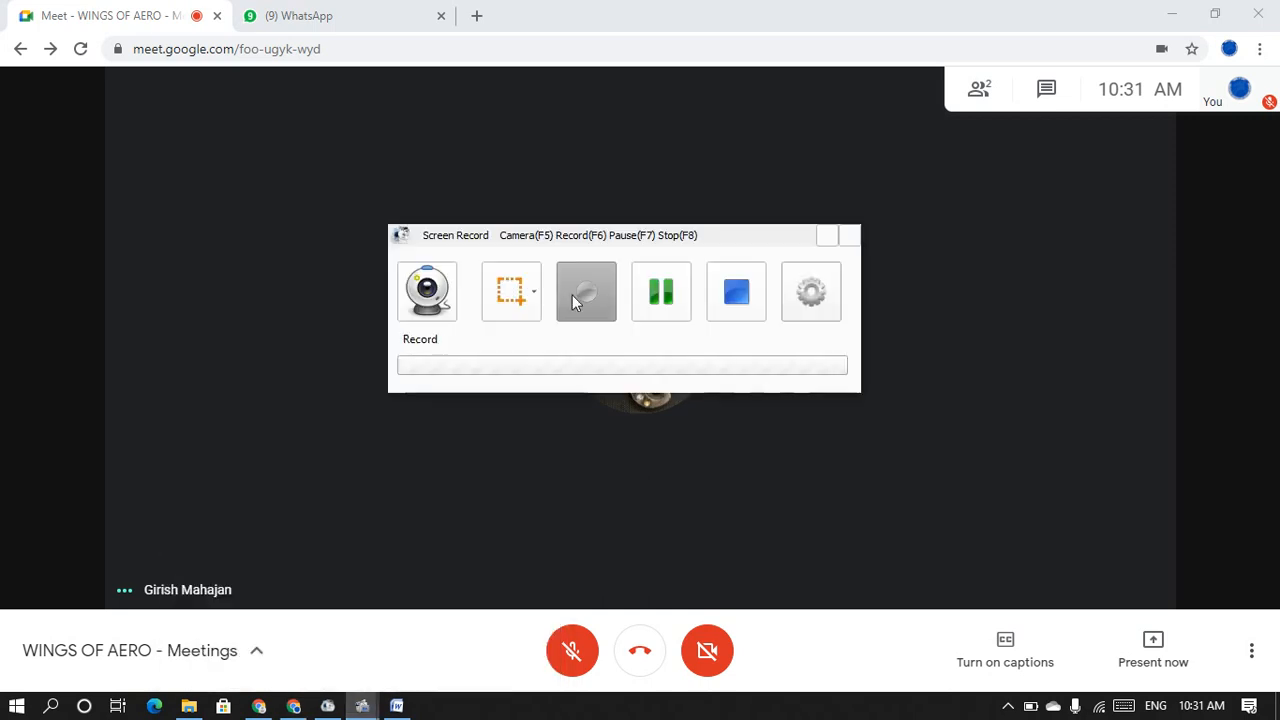